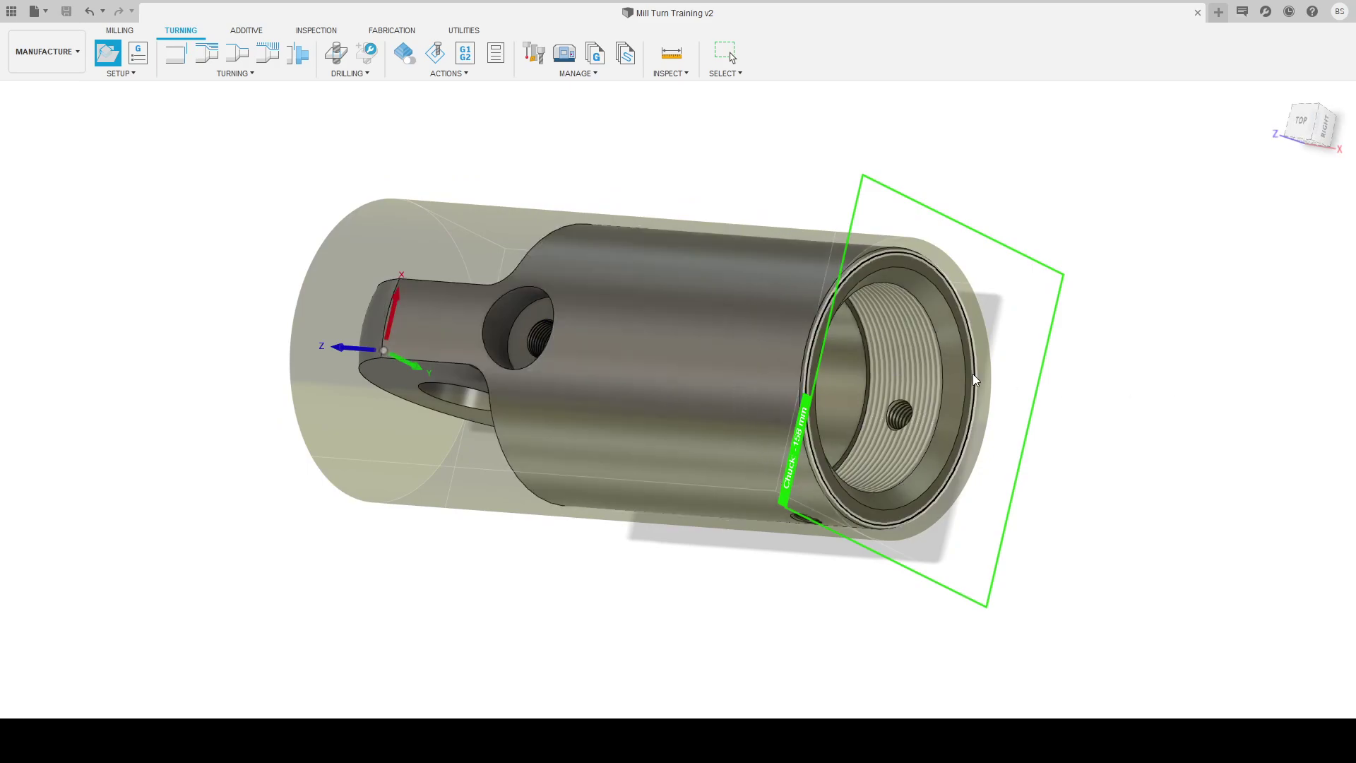
# Step: Orient the setup's Z axis along the outer cylinder, pointing out of the threaded-bore end with the origin on that end face
pyautogui.keyDown('shift'); pyautogui.moveTo(991, 318); pyautogui.dragTo(1317, 176, button='middle'); pyautogui.keyUp('shift')
pyautogui.click(1310, 128)
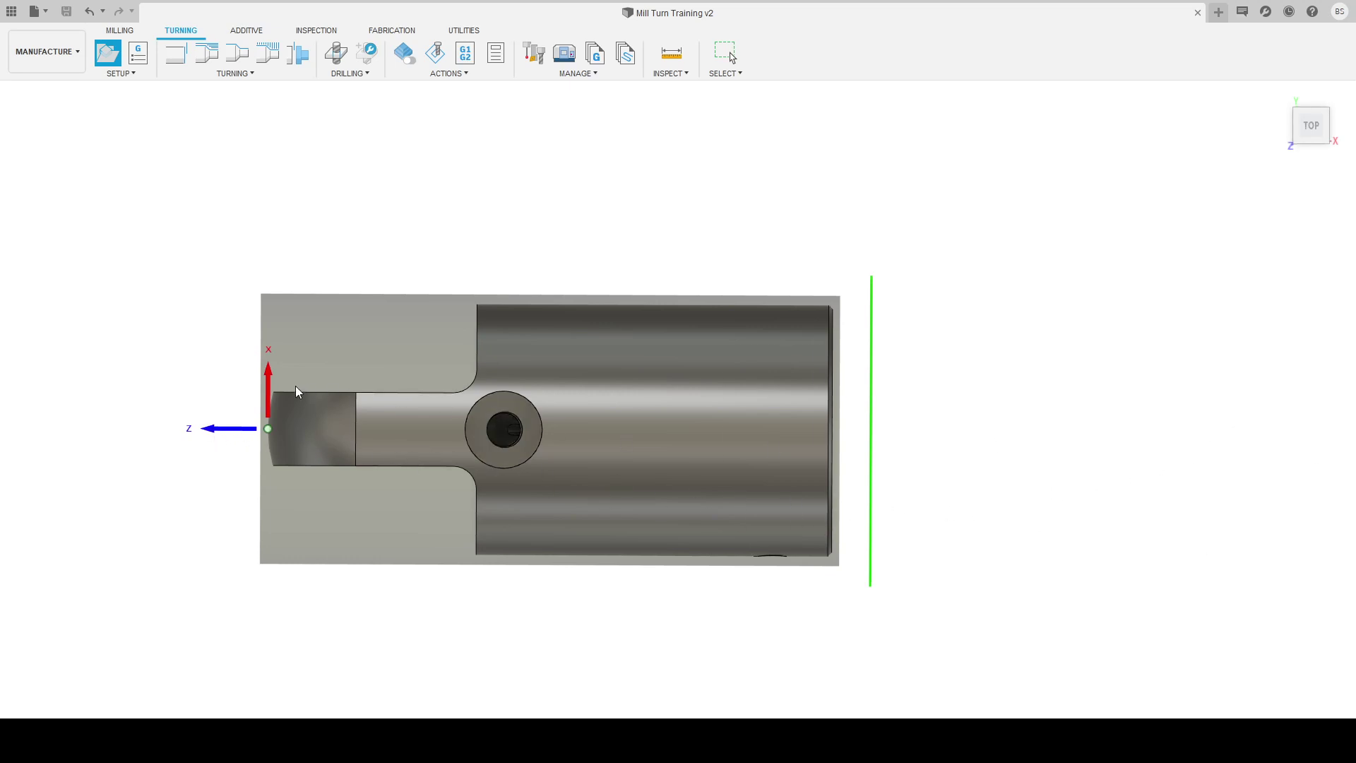
pyautogui.keyDown('shift'); pyautogui.moveTo(210, 427); pyautogui.dragTo(211, 444, button='middle'); pyautogui.keyUp('shift')
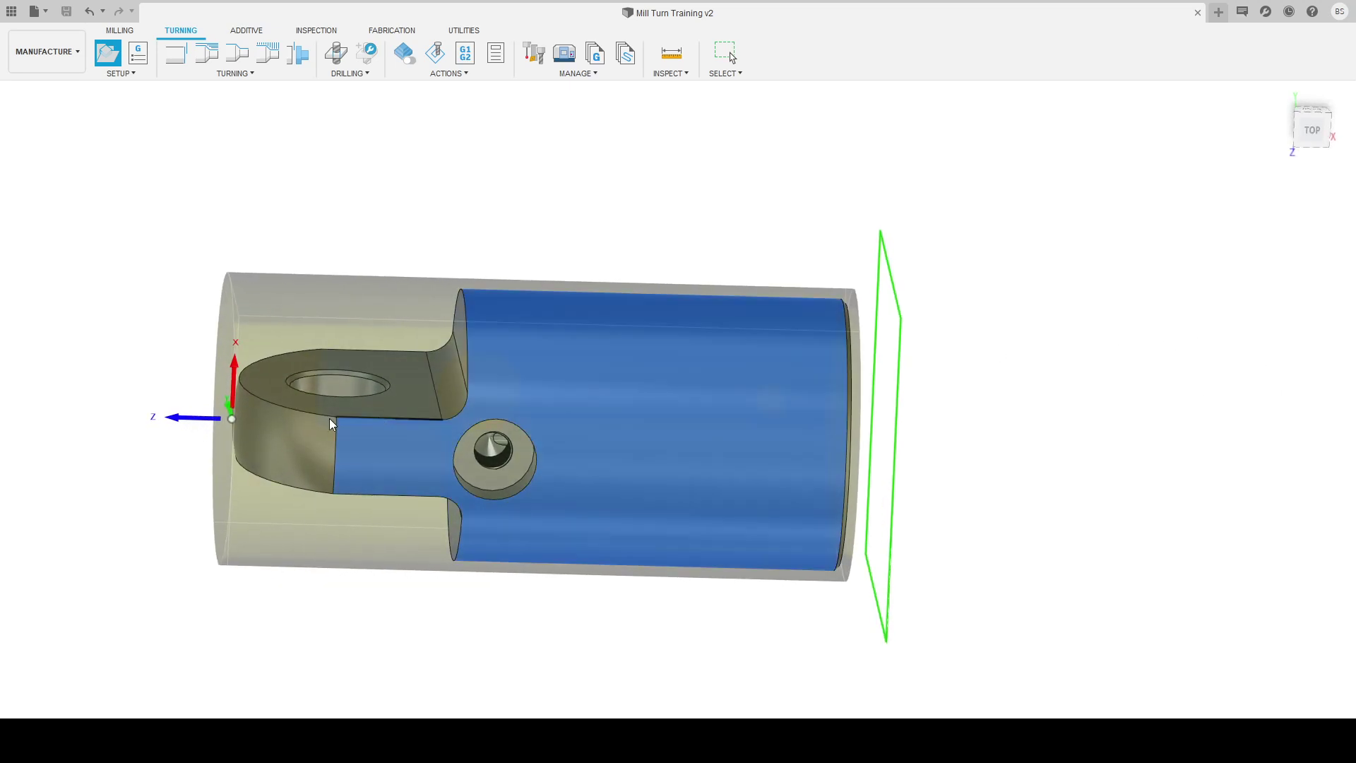
pyautogui.click(379, 417)
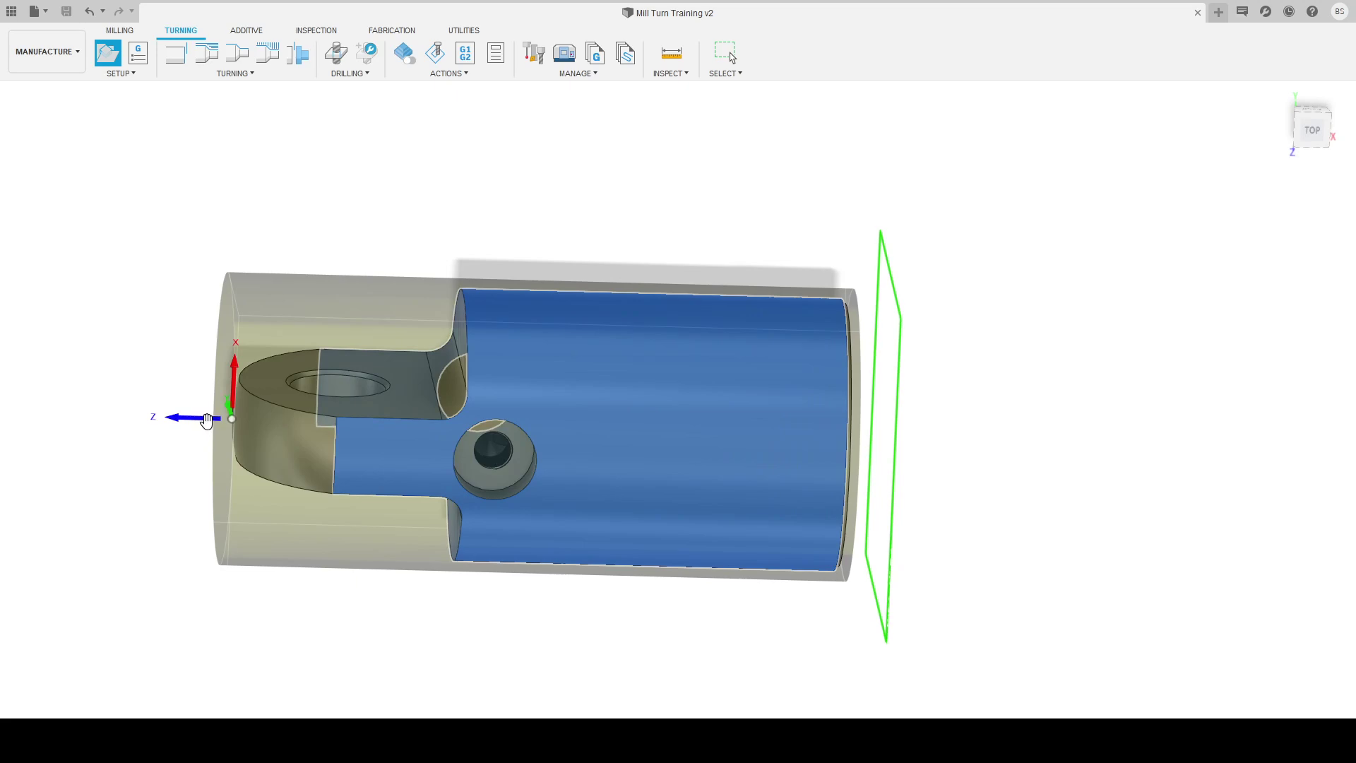
pyautogui.scroll(4, 177, 418)
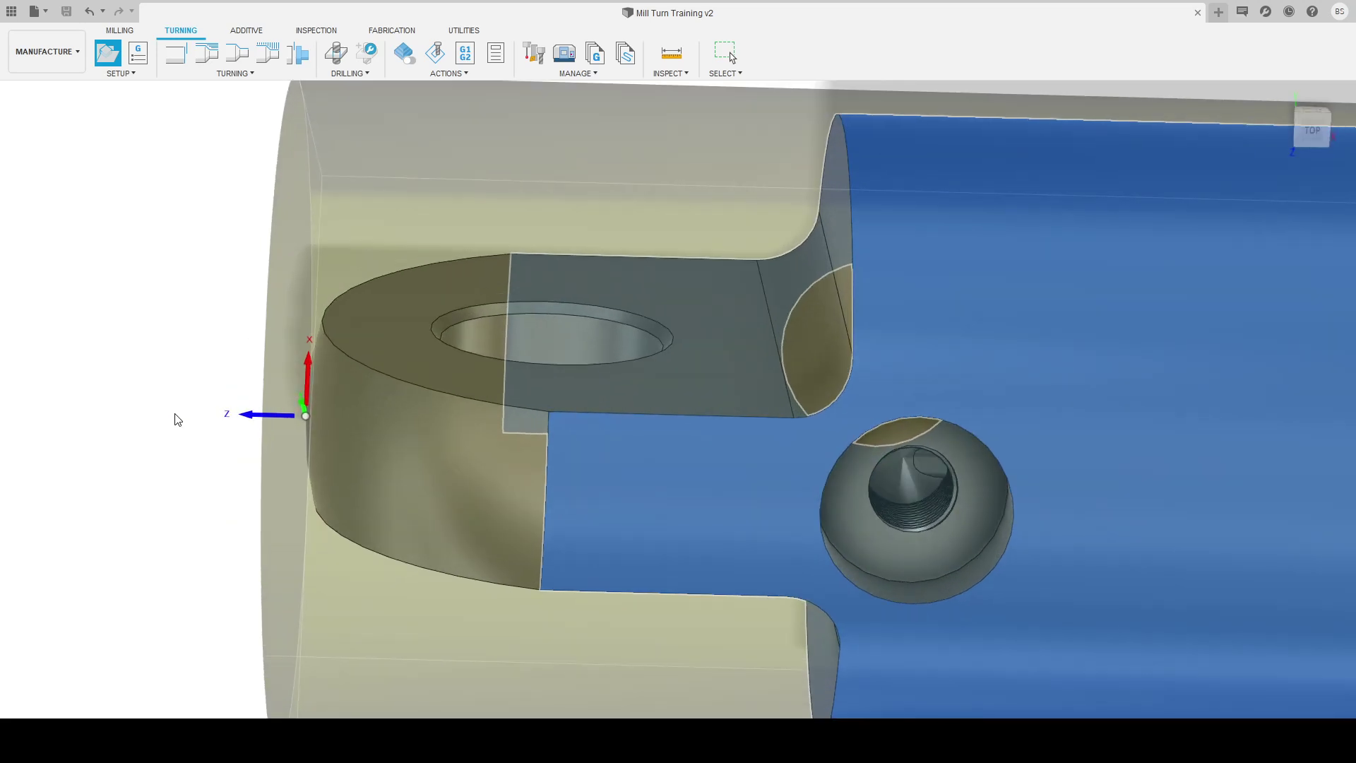
pyautogui.click(254, 417)
pyautogui.scroll(-4, 205, 382)
pyautogui.keyDown('shift'); pyautogui.moveTo(303, 368); pyautogui.dragTo(286, 366, button='middle'); pyautogui.keyUp('shift')
pyautogui.keyDown('shift'); pyautogui.moveTo(1123, 400); pyautogui.dragTo(925, 439, button='middle'); pyautogui.keyUp('shift')
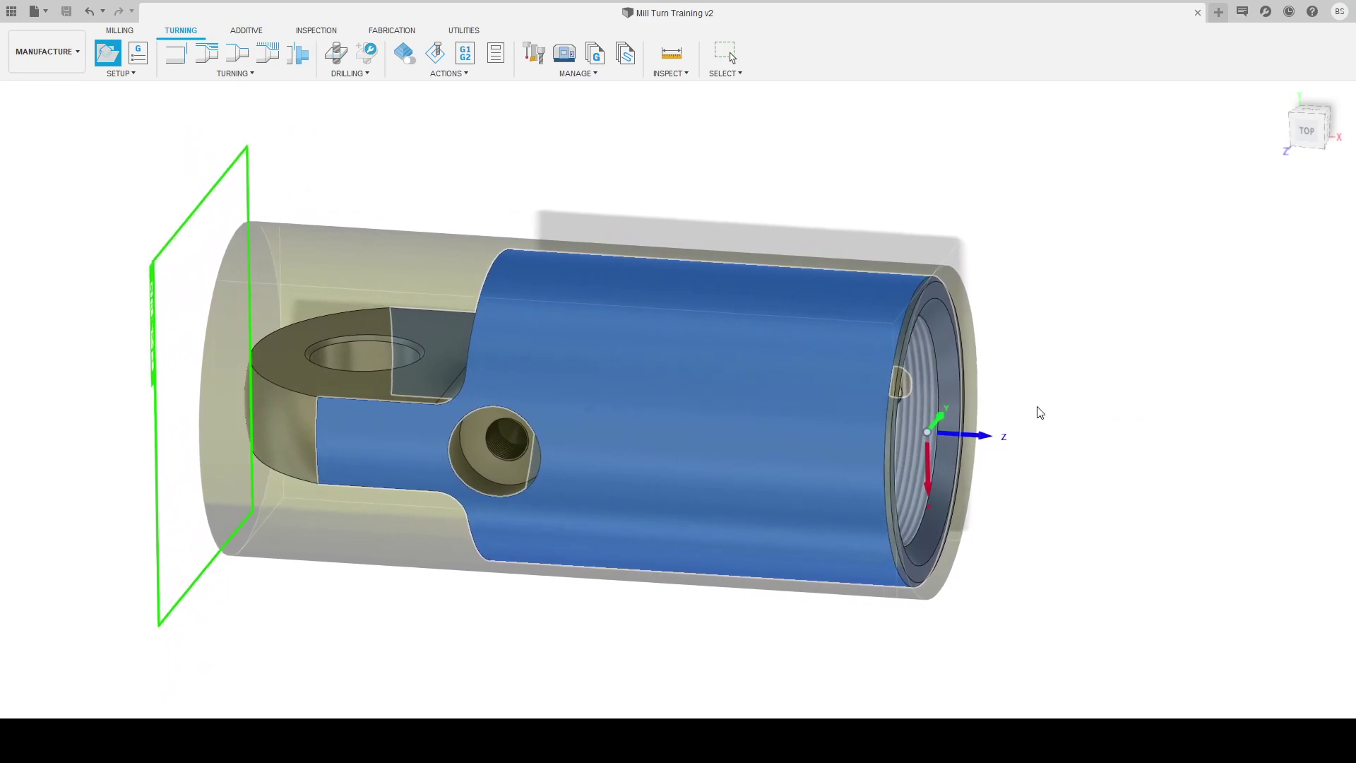
# Step: Examine the stock allowance beyond the threaded-bore end face and the chuck plane at the clevis end
pyautogui.click(1307, 130)
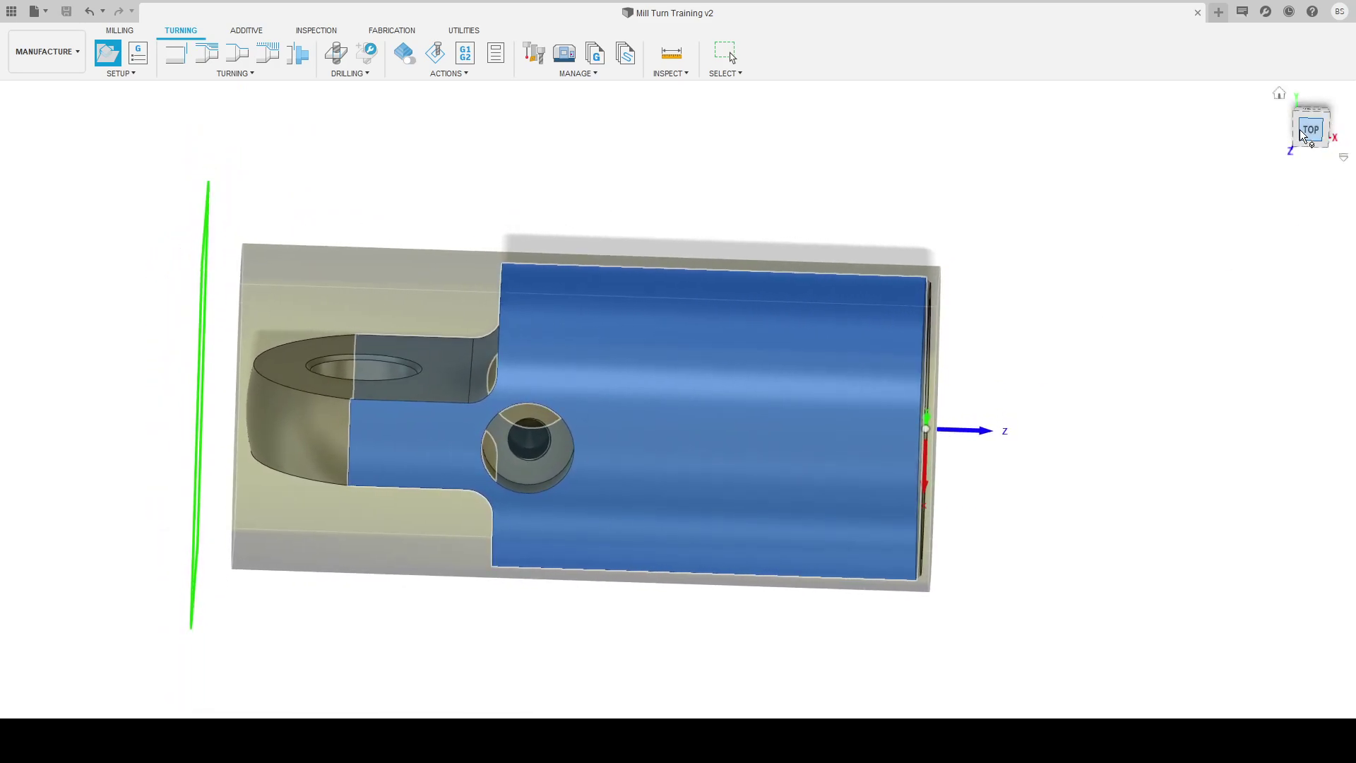
pyautogui.scroll(-4, 858, 444)
pyautogui.scroll(5, 924, 530)
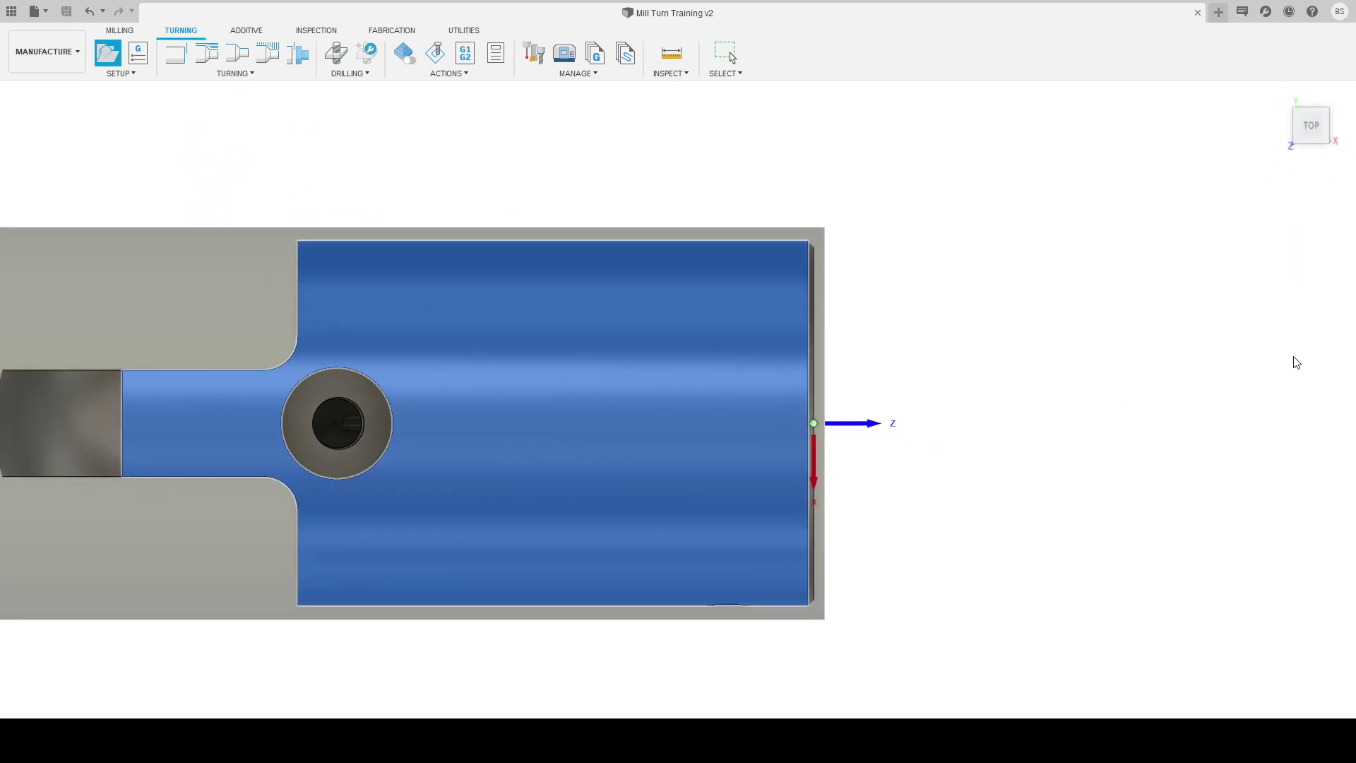
pyautogui.scroll(4, 881, 447)
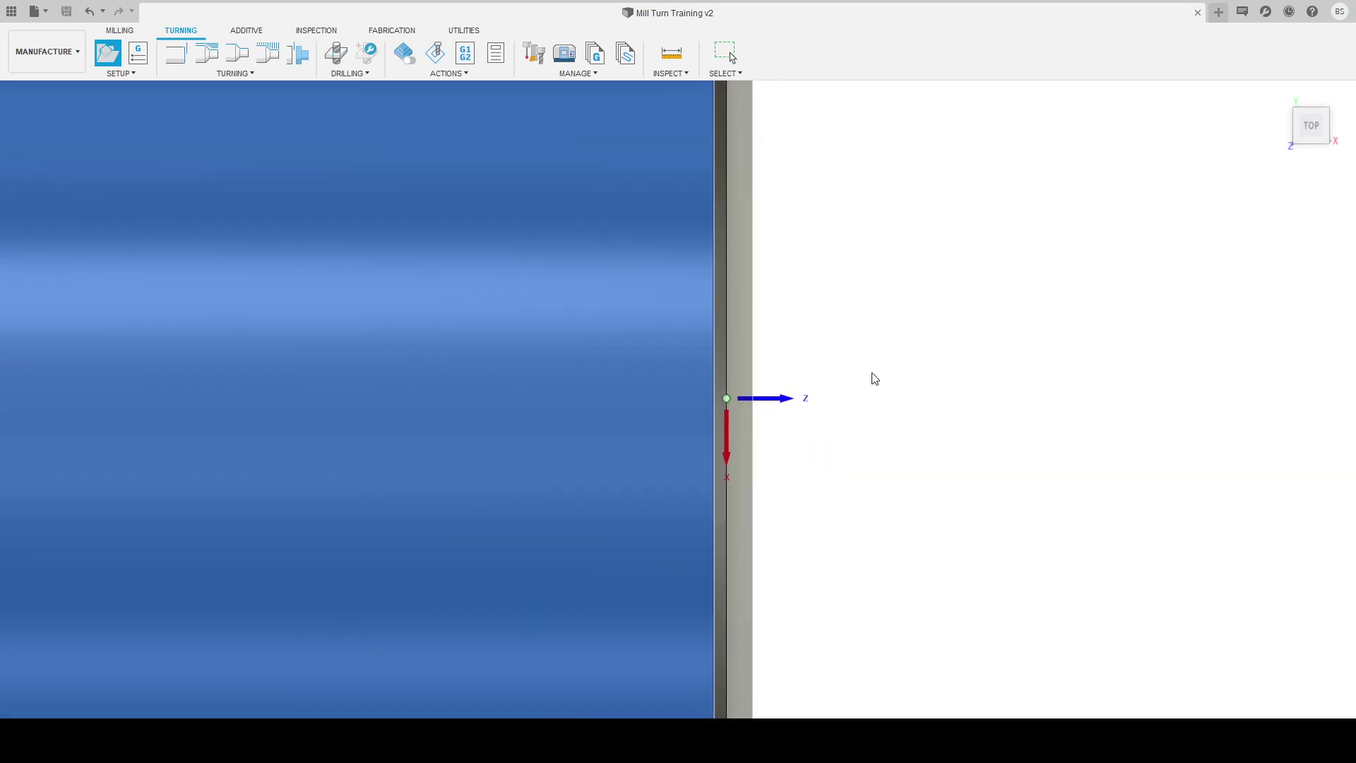
pyautogui.scroll(-6, 937, 387)
pyautogui.scroll(1, 947, 371)
pyautogui.keyDown('shift'); pyautogui.moveTo(948, 371); pyautogui.dragTo(1212, 206, button='middle'); pyautogui.keyUp('shift')
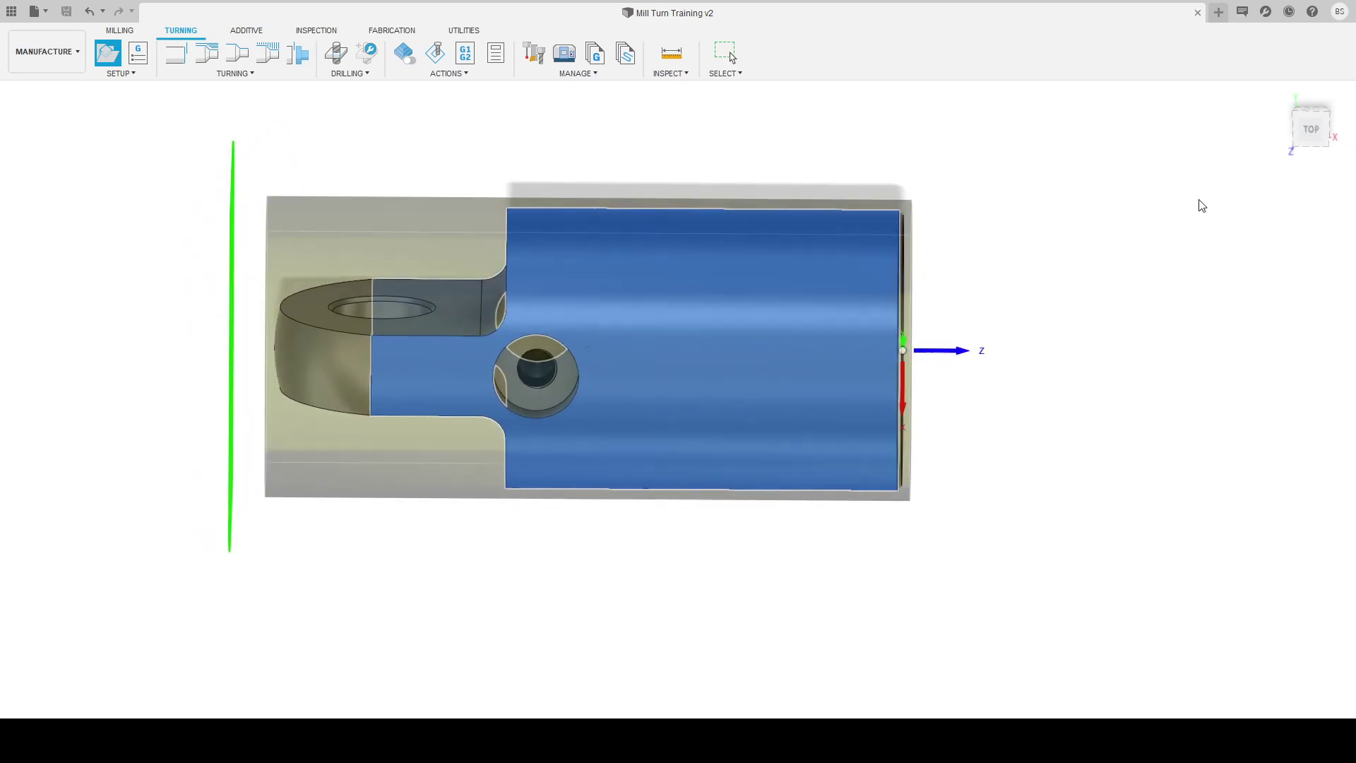
# Step: Reduce the stock beyond the threaded-bore end face to a thin facing allowance and accept the setup
pyautogui.click(1309, 124)
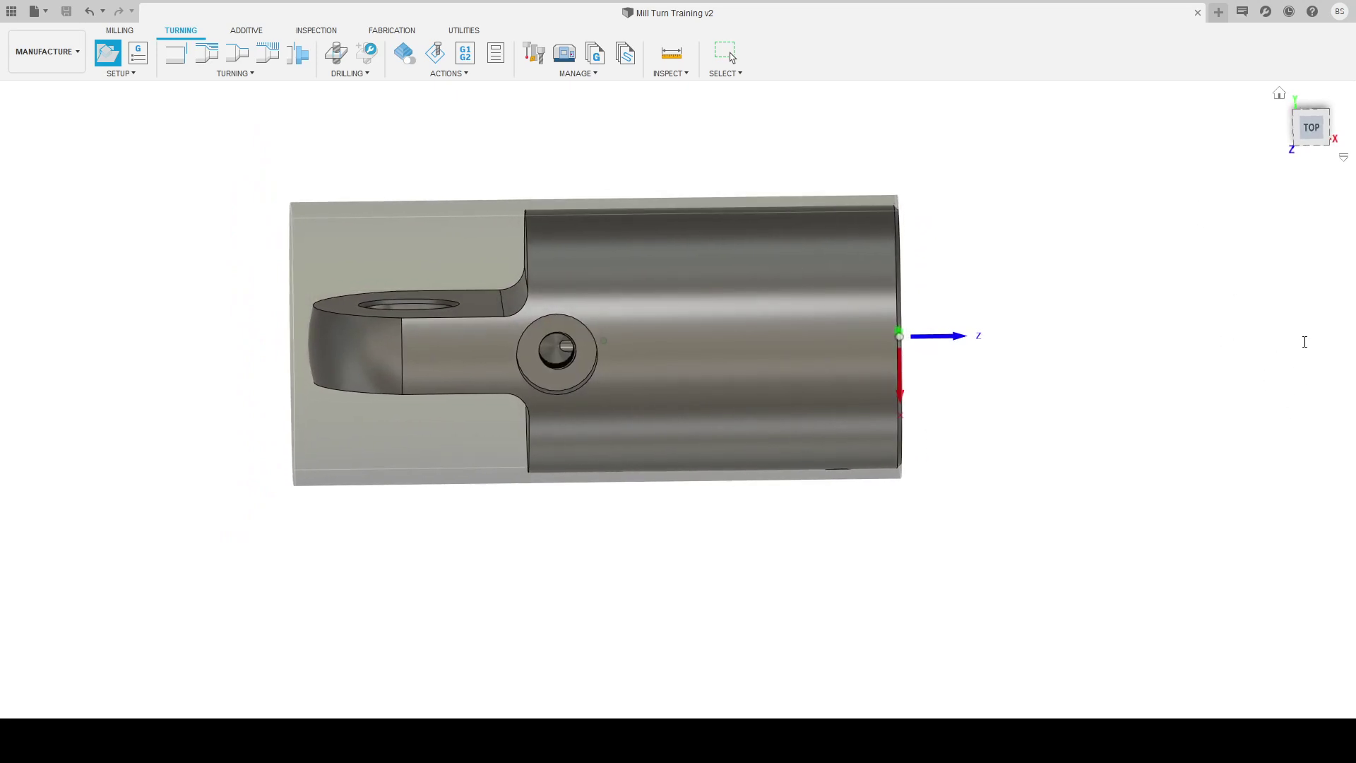
pyautogui.scroll(5, 932, 338)
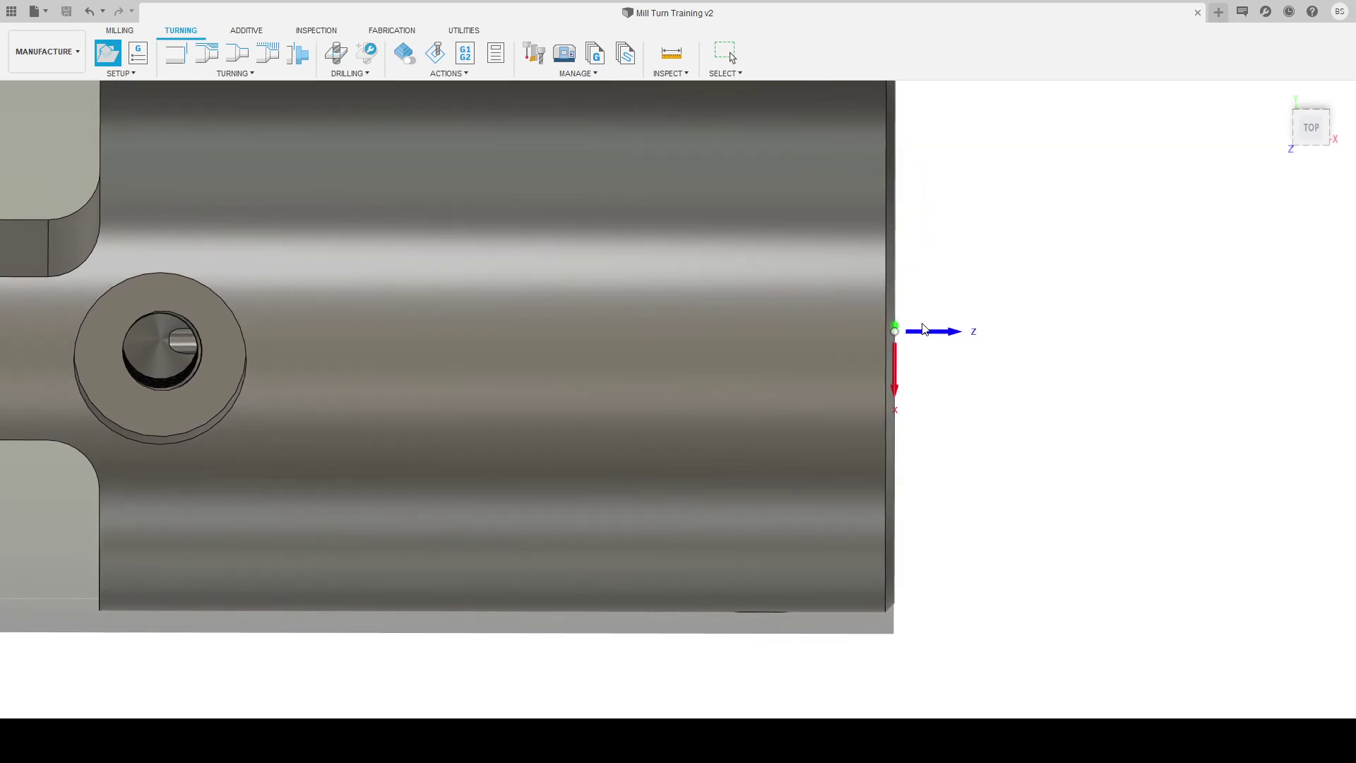
pyautogui.click(1311, 126)
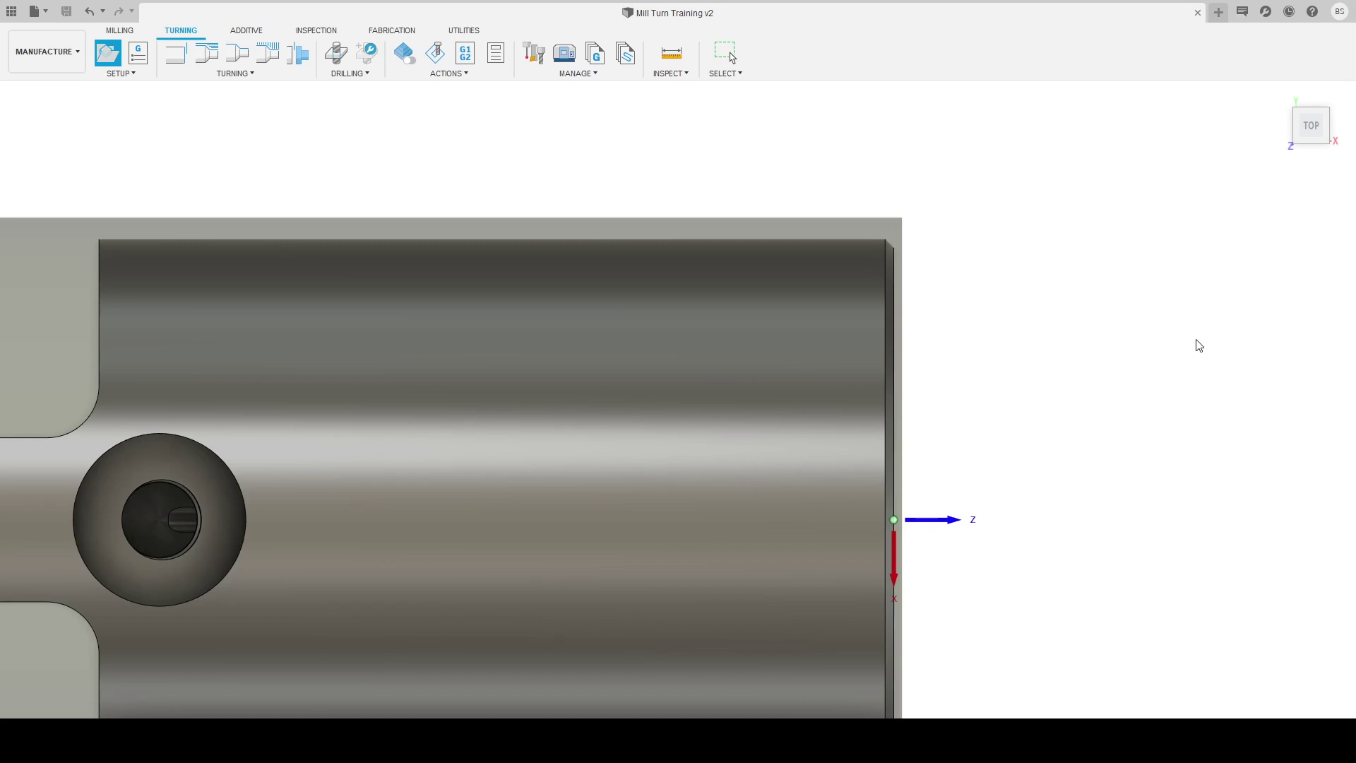
pyautogui.keyDown('shift'); pyautogui.moveTo(1254, 472); pyautogui.dragTo(1280, 459, button='middle'); pyautogui.keyUp('shift')
pyautogui.press('Return')
# Step: Review the stock of the reoriented setup and measure the diameter of the part's main outer cylinder
pyautogui.scroll(-3, 1010, 255)
pyautogui.keyDown('shift'); pyautogui.moveTo(233, 250); pyautogui.dragTo(250, 263, button='middle'); pyautogui.keyUp('shift')
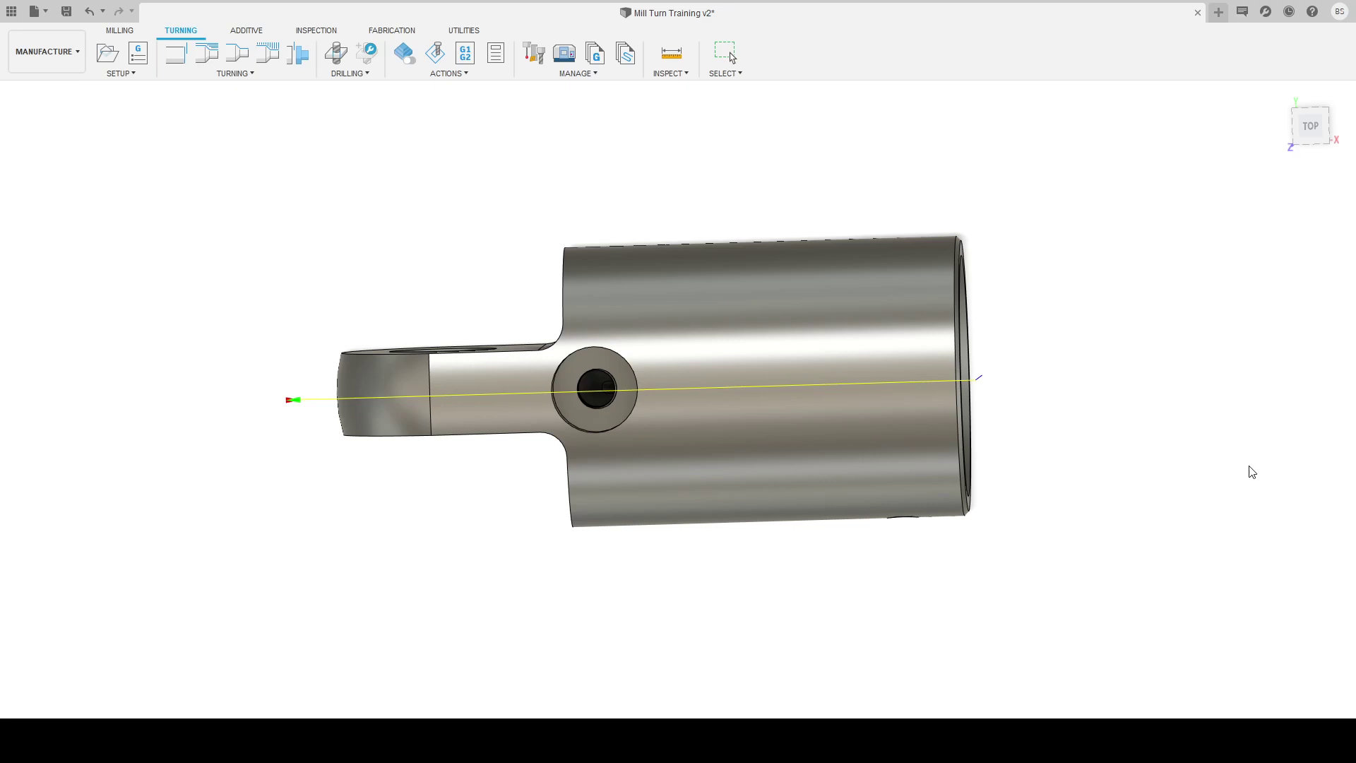
pyautogui.keyDown('shift'); pyautogui.moveTo(1066, 349); pyautogui.dragTo(936, 309, button='middle'); pyautogui.keyUp('shift')
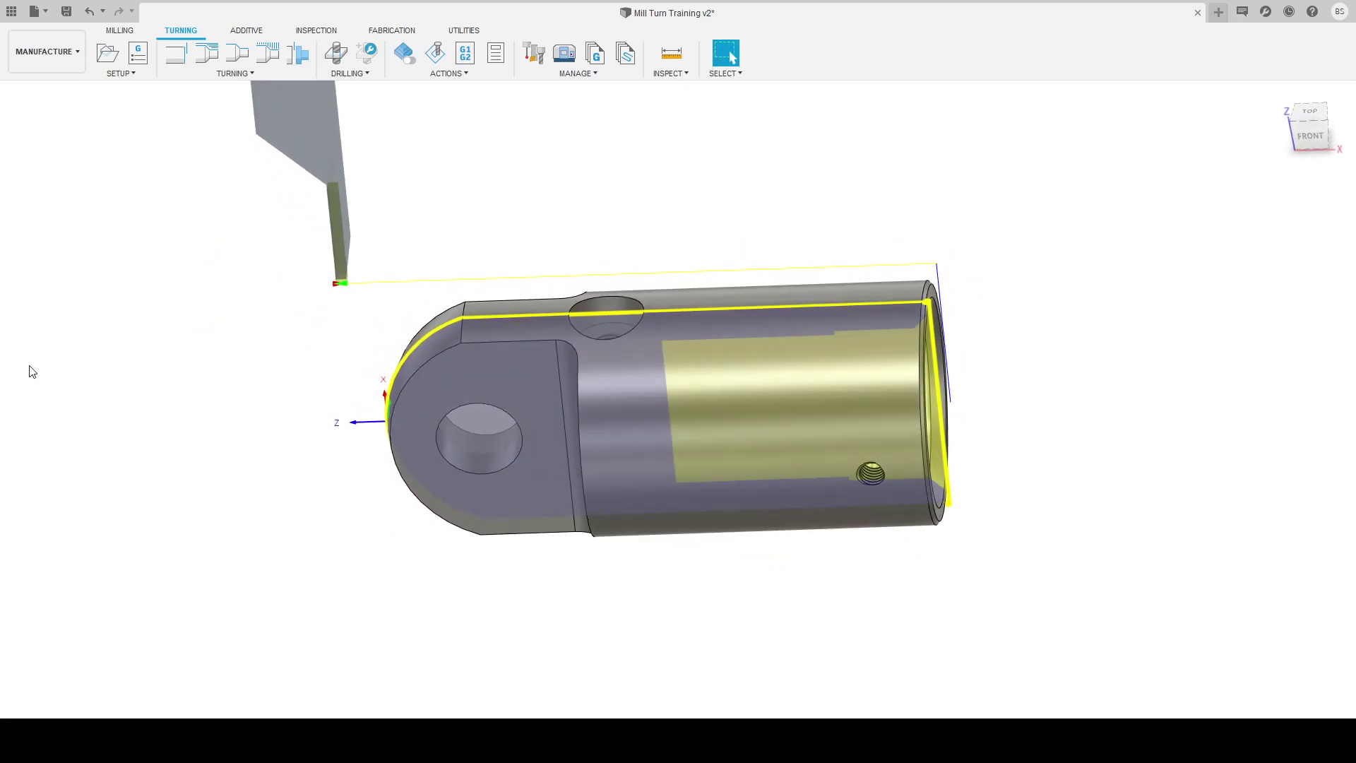
pyautogui.click(93, 227)
pyautogui.keyDown('shift'); pyautogui.moveTo(854, 388); pyautogui.dragTo(925, 257, button='middle'); pyautogui.keyUp('shift')
pyautogui.scroll(2, 945, 322)
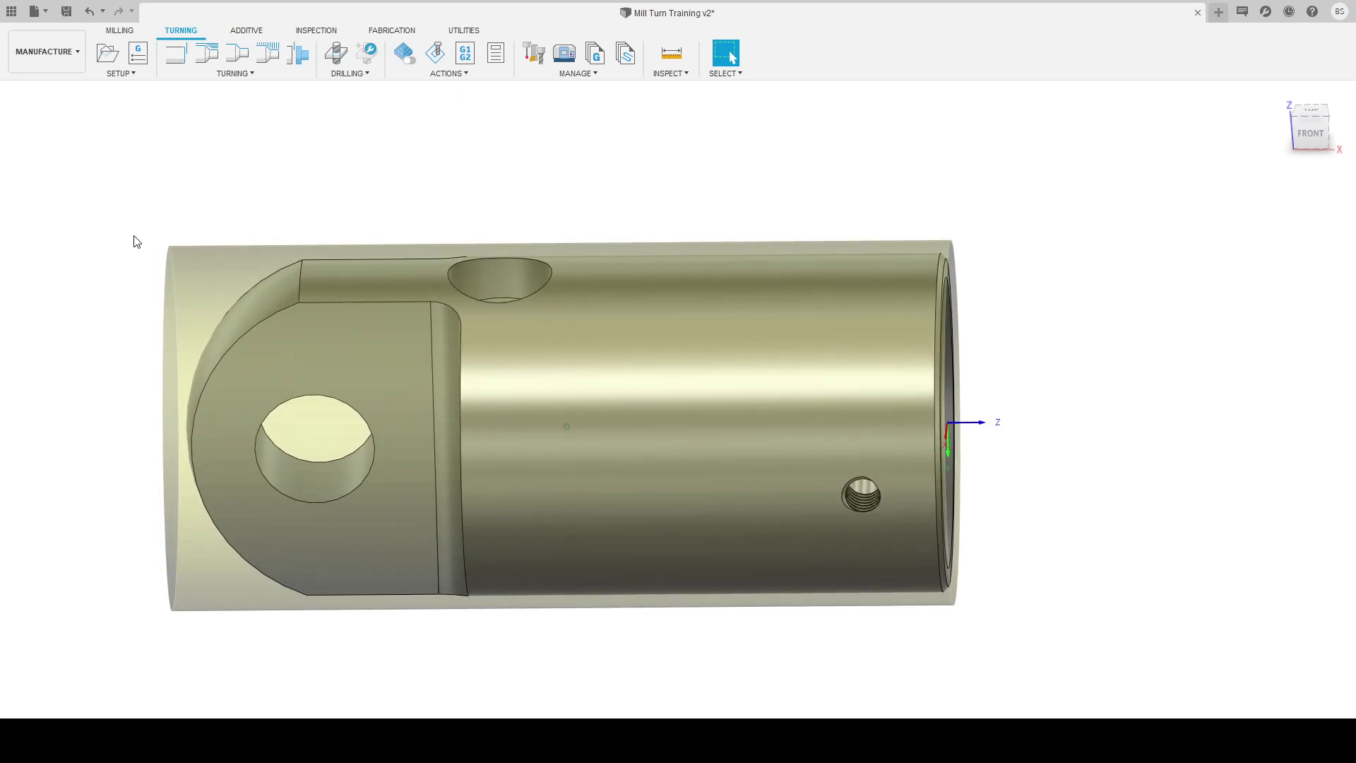
pyautogui.click(560, 202)
pyautogui.click(670, 54)
pyautogui.click(726, 346)
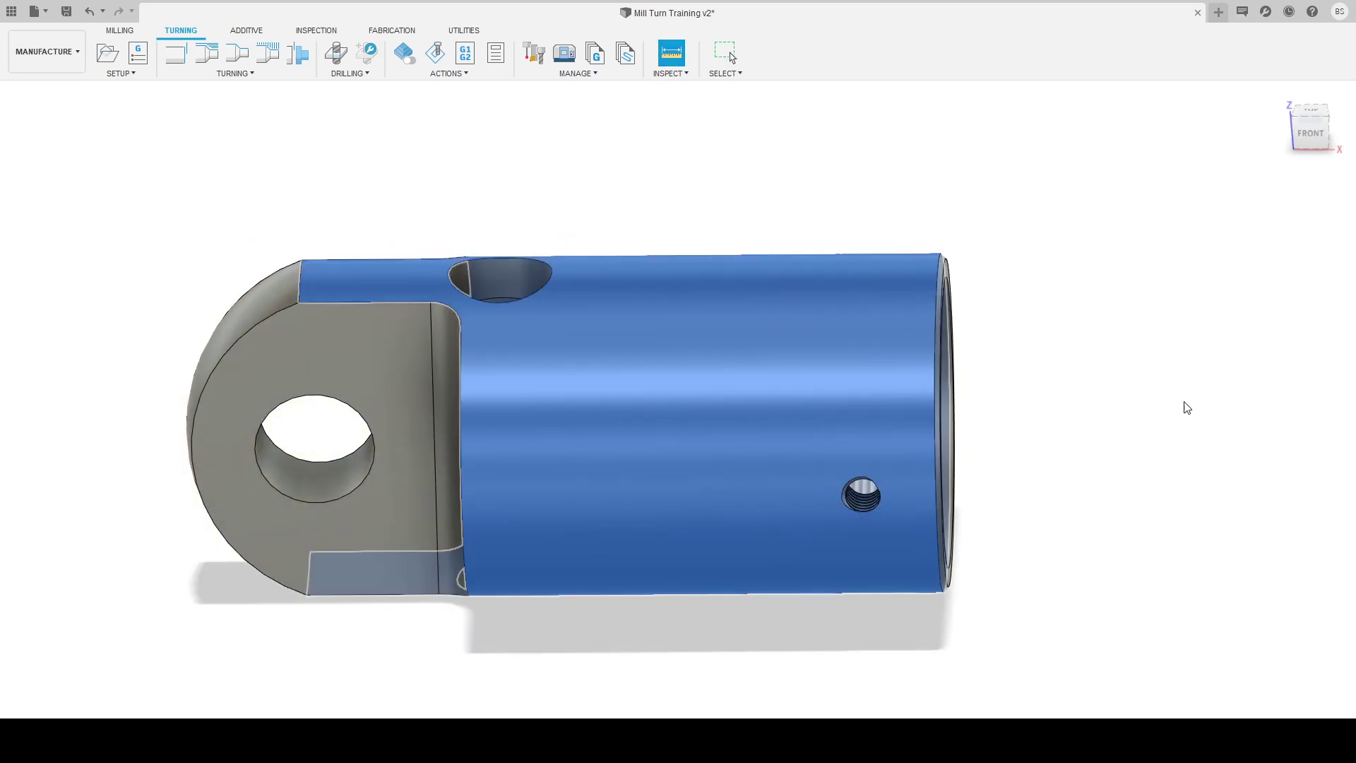
pyautogui.press('Escape')
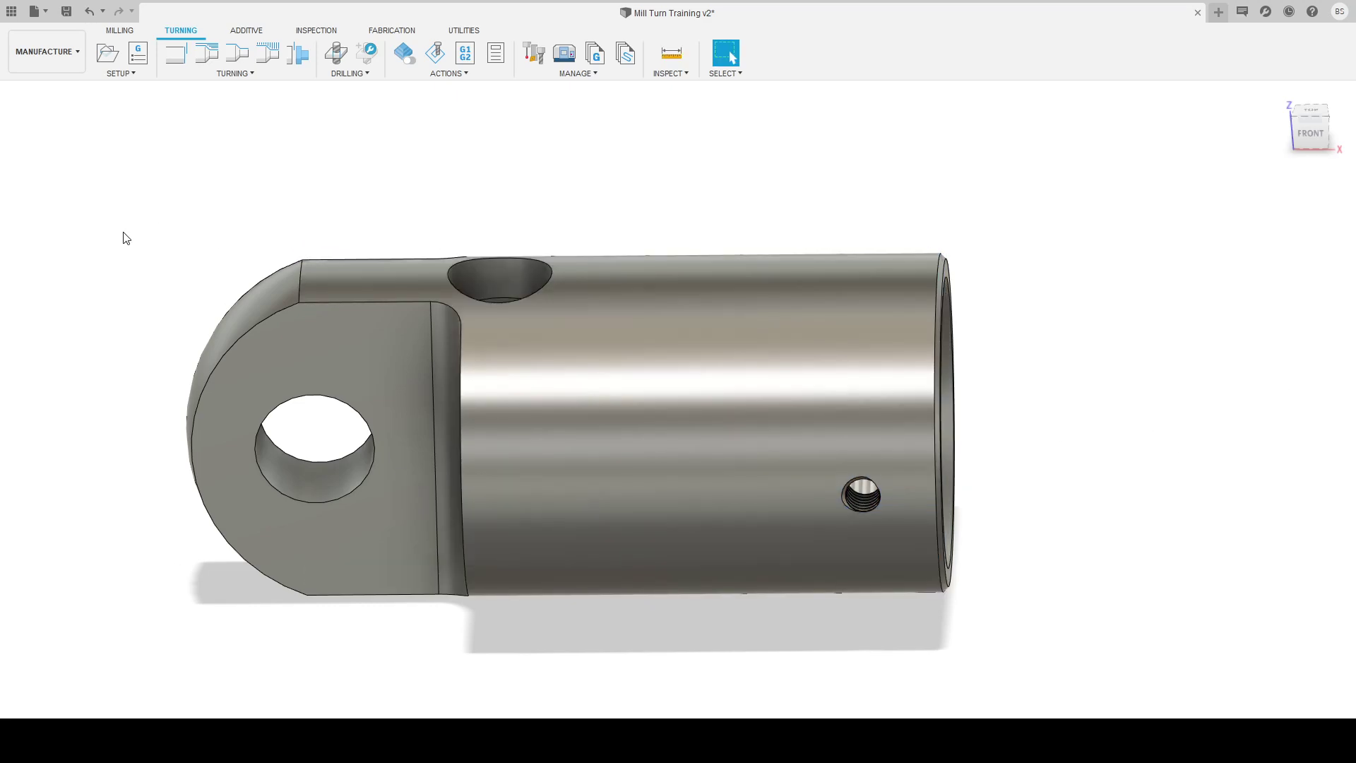
# Step: Edit the setup's stock so its diameter matches the part's finished outer cylinder
pyautogui.click(137, 243)
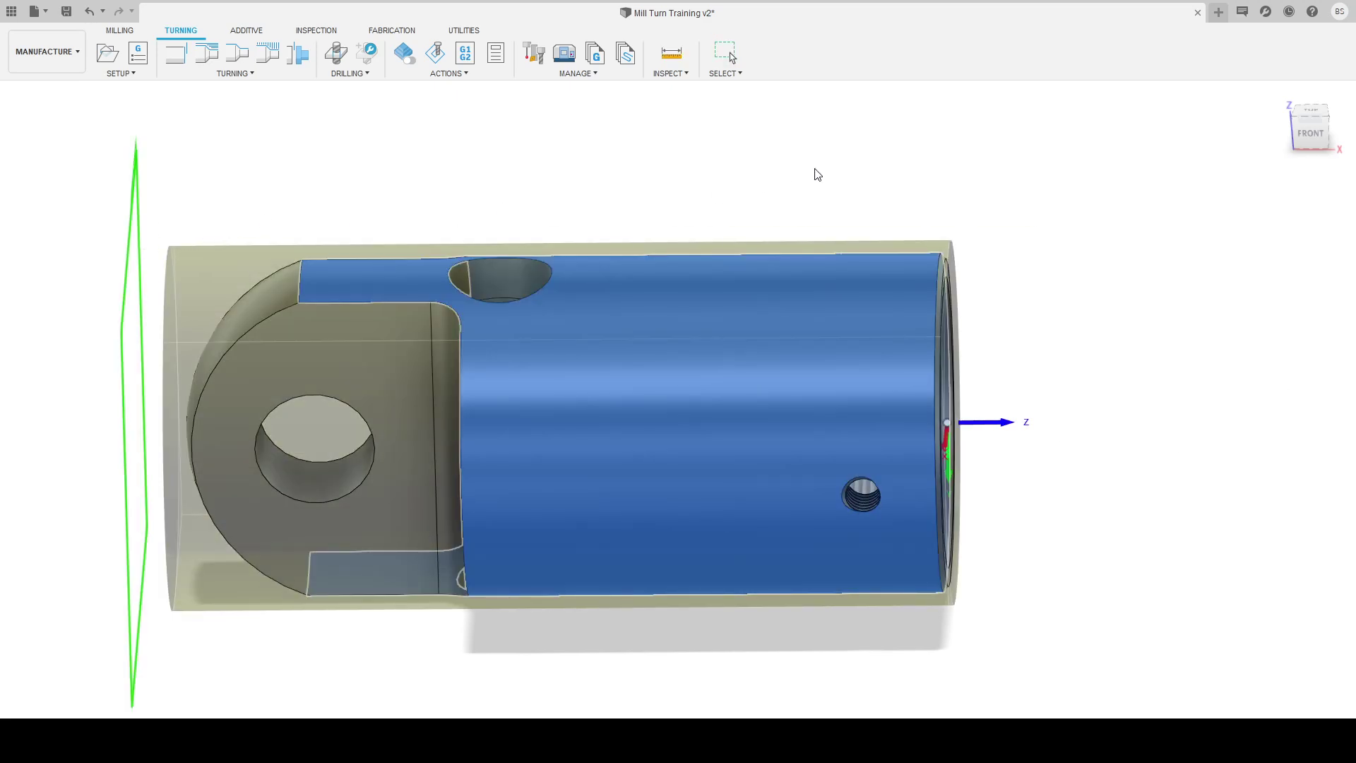
pyautogui.click(1208, 202)
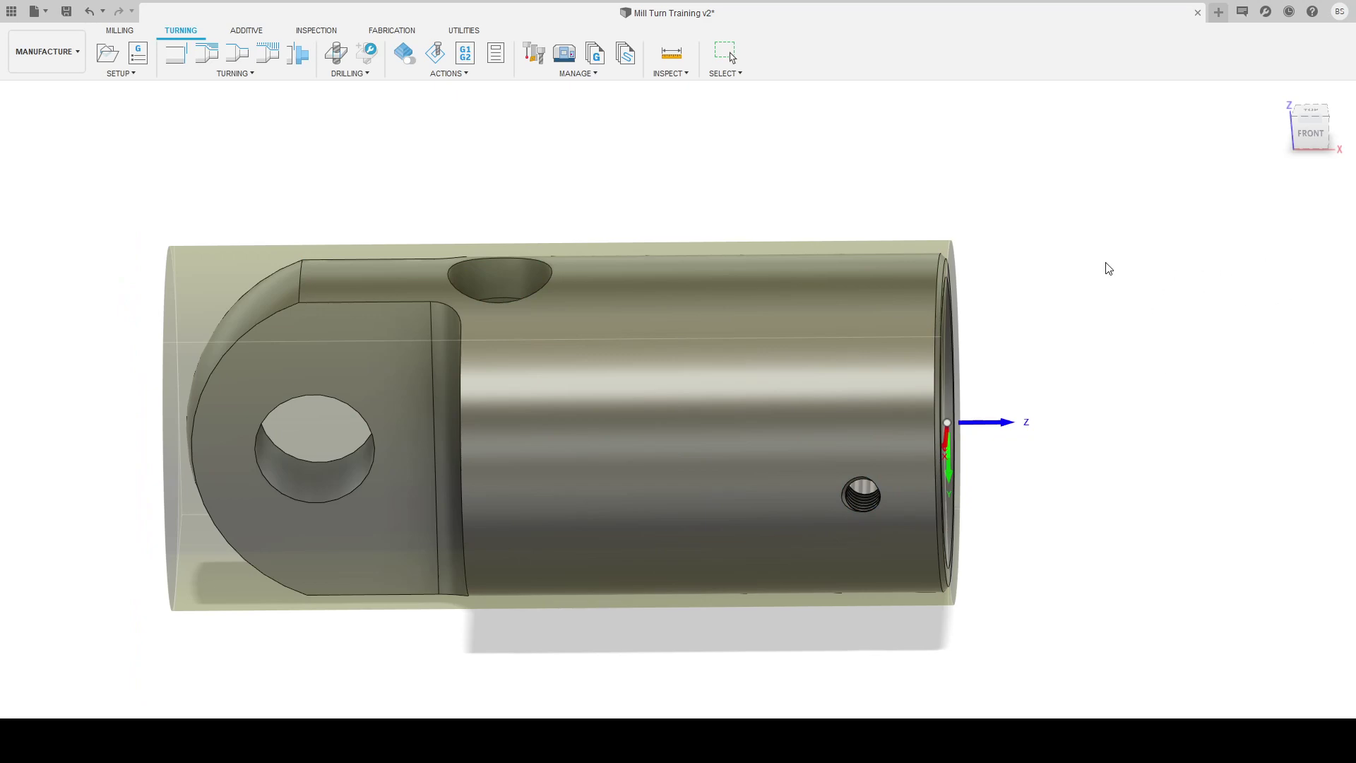
pyautogui.scroll(3, 923, 227)
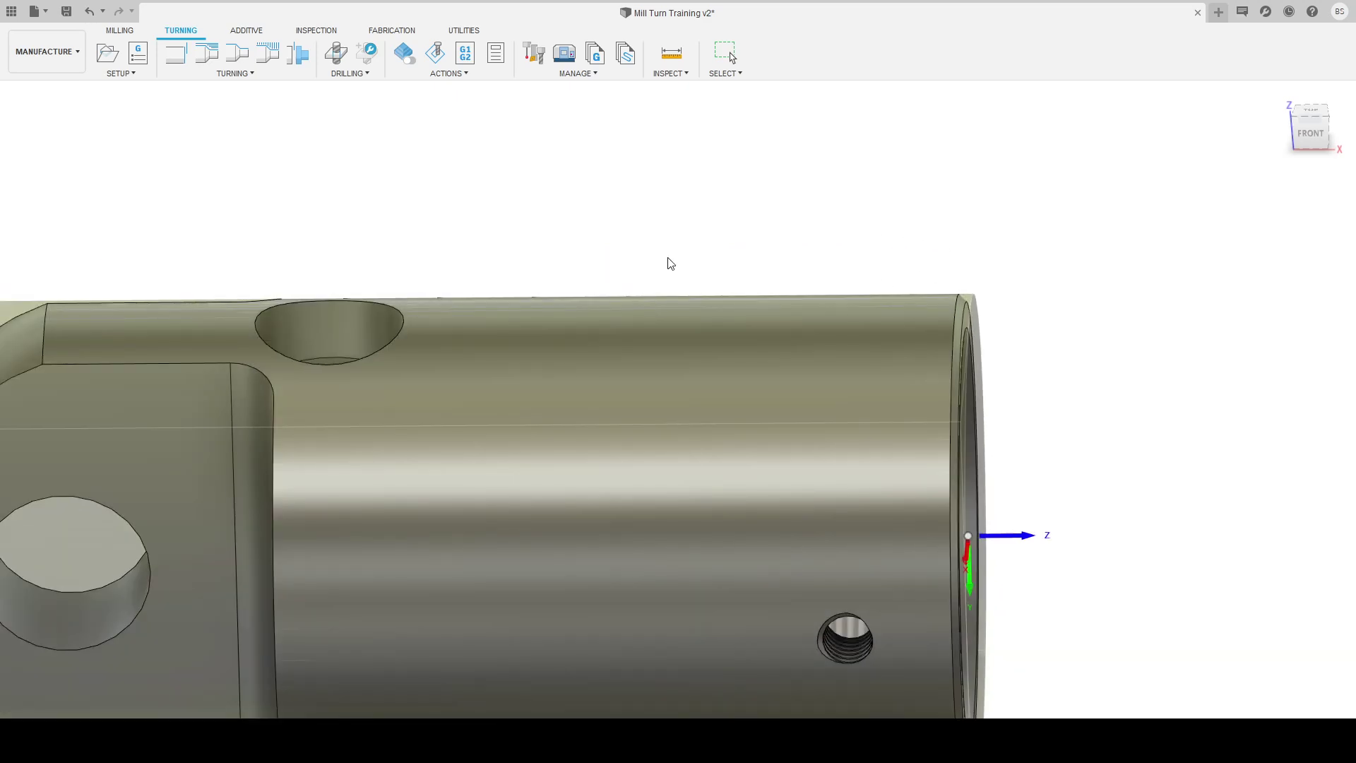
pyautogui.scroll(-3, 679, 265)
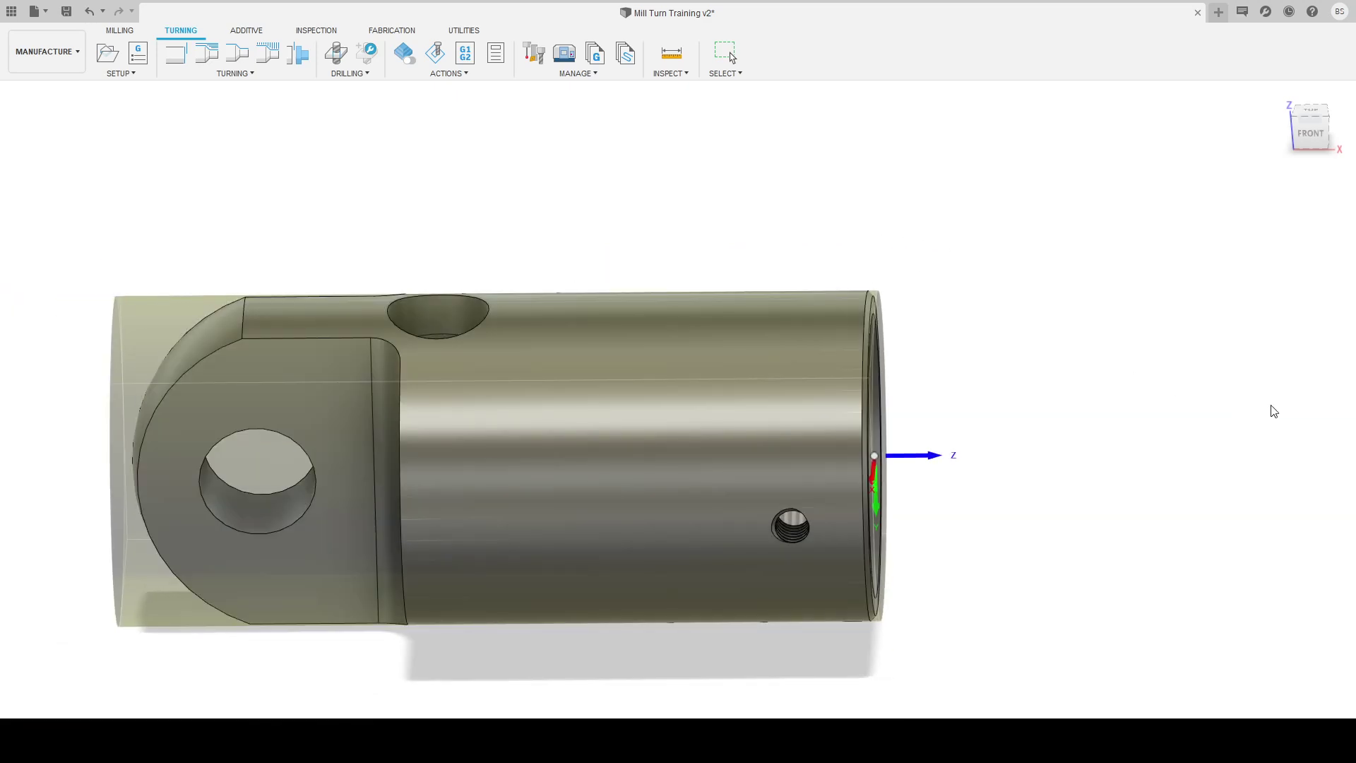
pyautogui.keyDown('shift'); pyautogui.moveTo(1279, 471); pyautogui.dragTo(1280, 470, button='middle'); pyautogui.keyUp('shift')
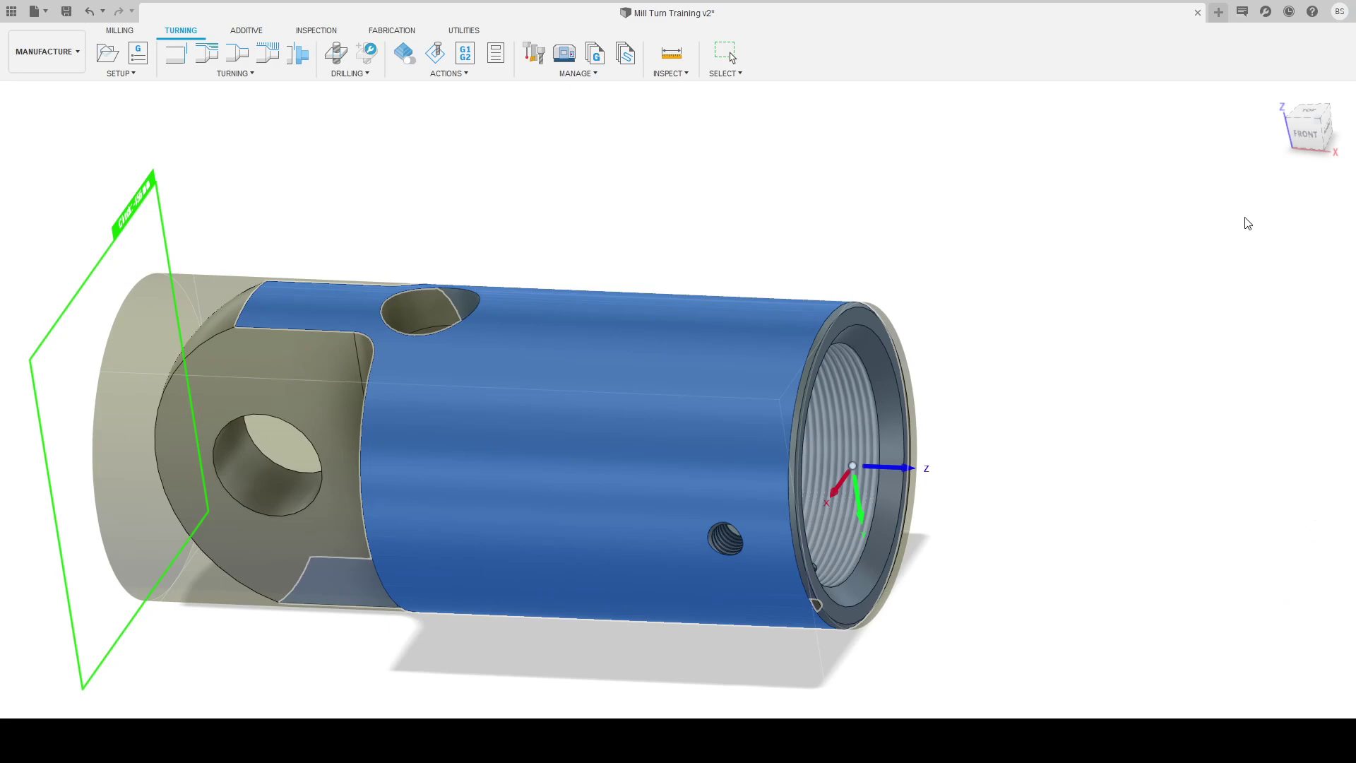
pyautogui.click(1284, 682)
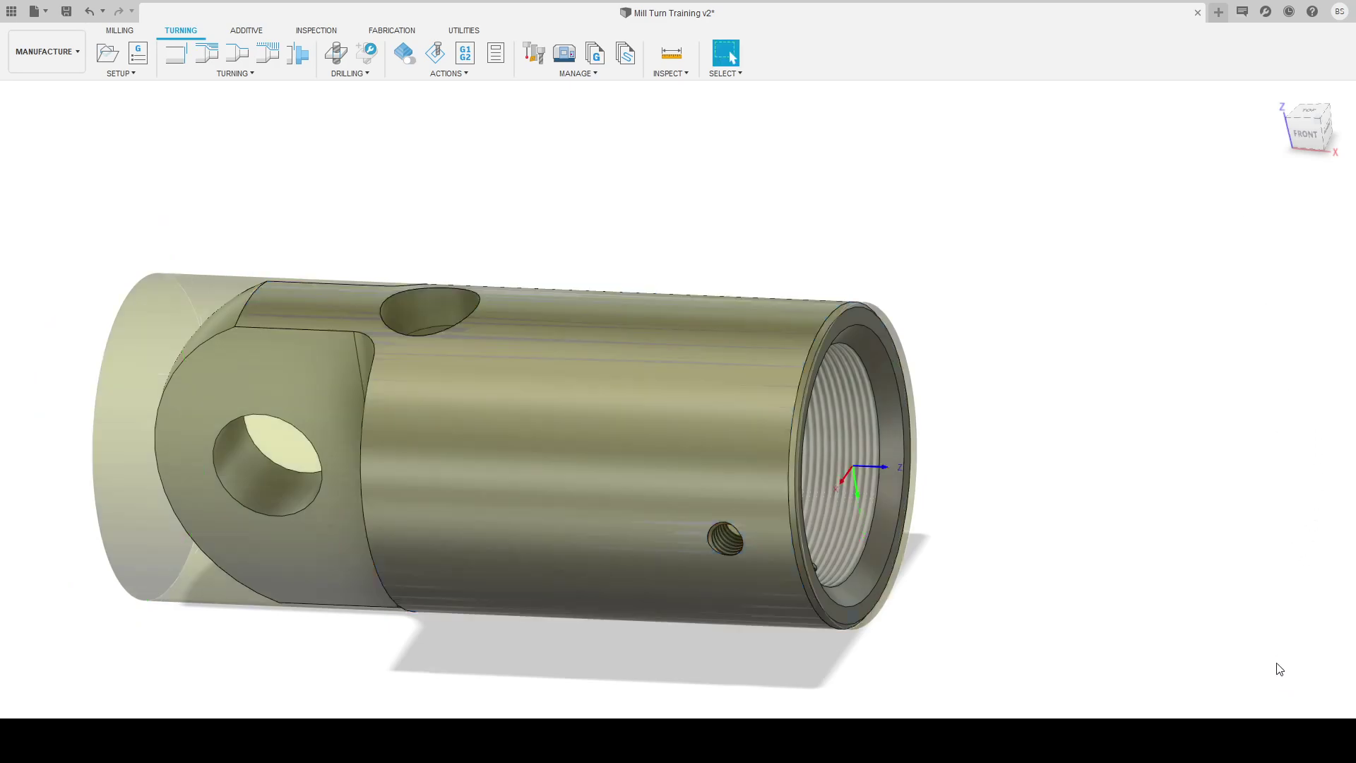
# Step: Start a new drilling operation for the open bored end of the part and choose its drill
pyautogui.scroll(-2, 1042, 360)
pyautogui.keyDown('shift'); pyautogui.moveTo(1042, 360); pyautogui.dragTo(635, 442, button='middle'); pyautogui.keyUp('shift')
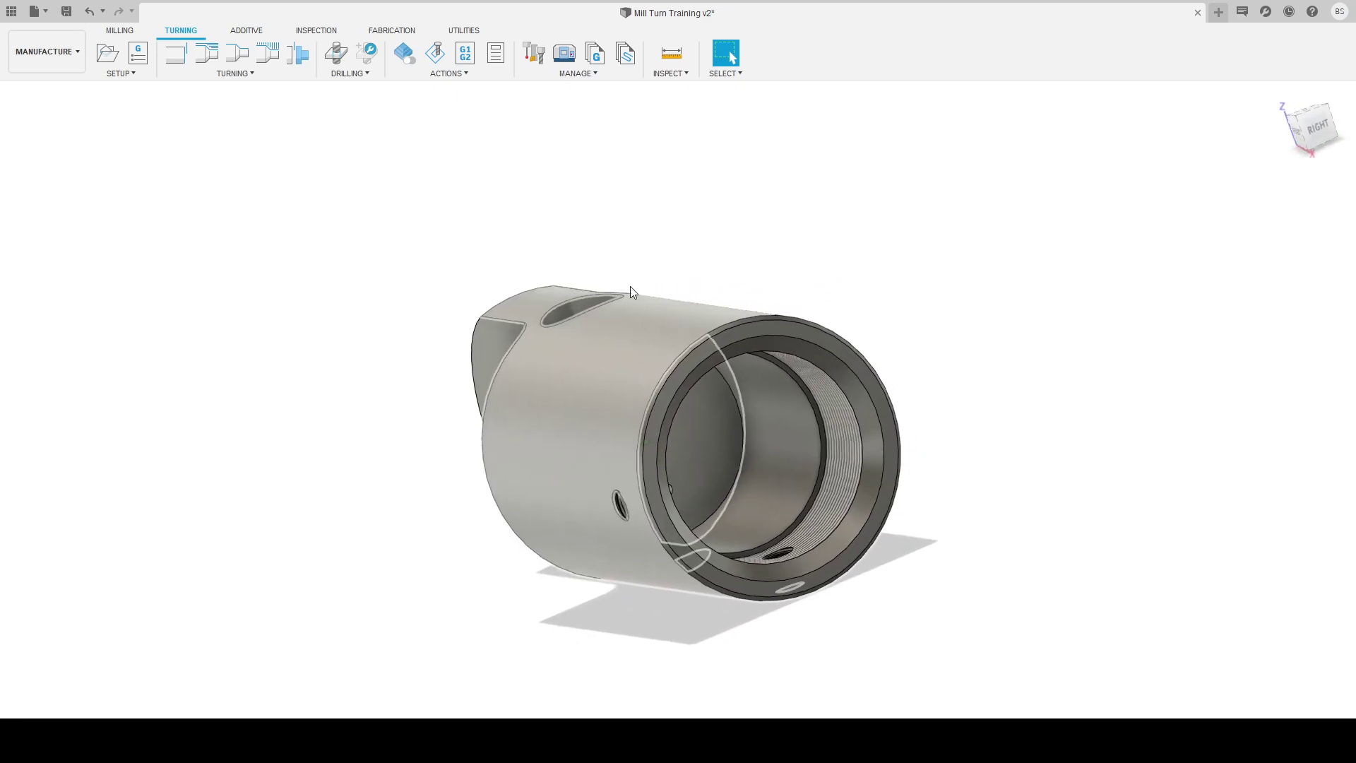
pyautogui.click(336, 55)
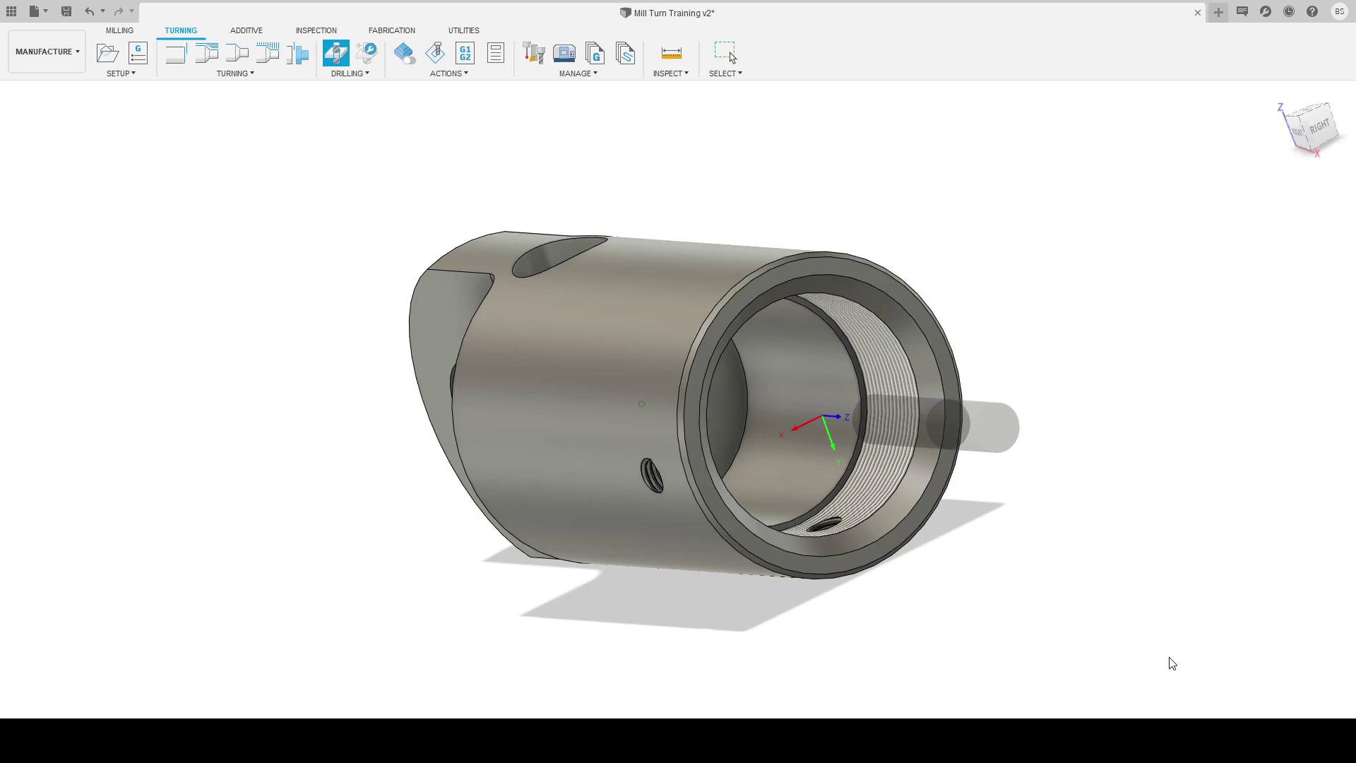
pyautogui.click(1254, 707)
pyautogui.scroll(-3, 1050, 541)
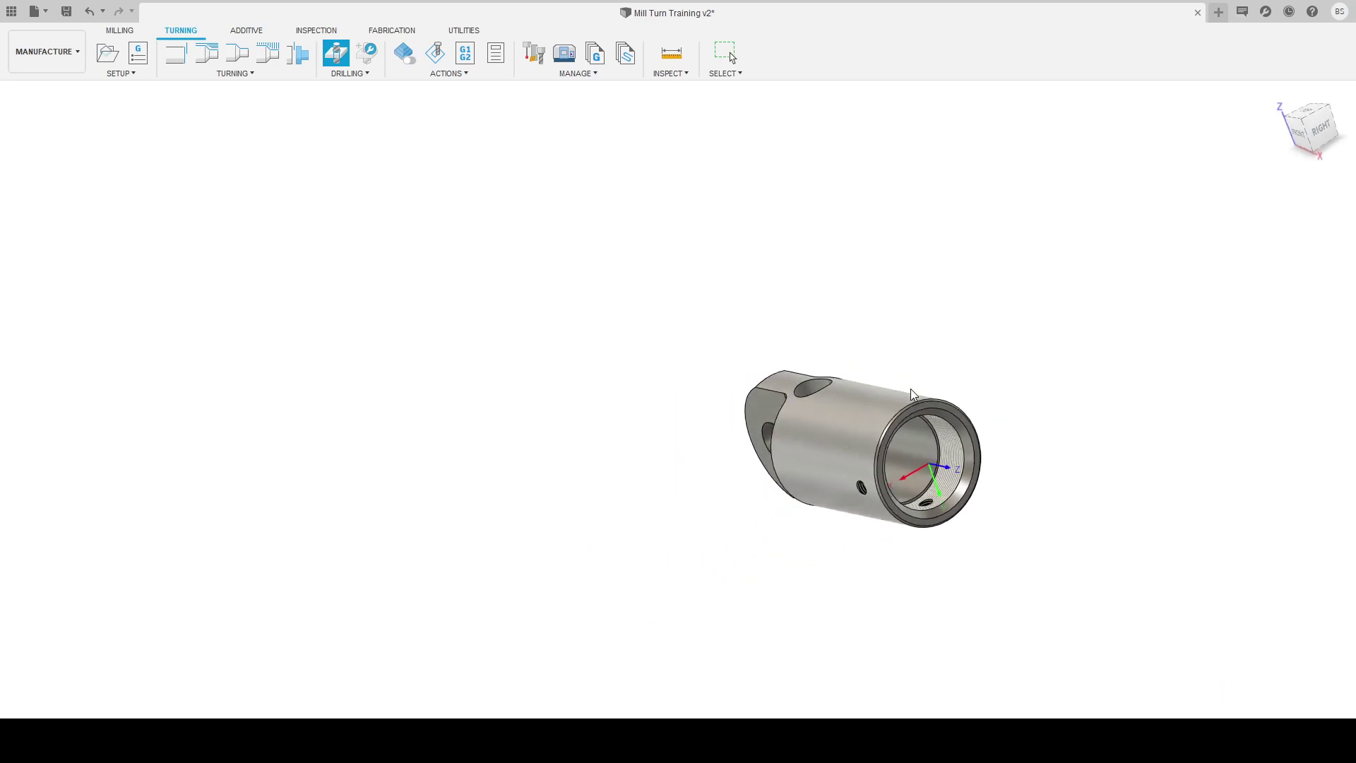
# Step: Select the smooth inner bore wall behind the thread as the hole to drill
pyautogui.keyDown('shift'); pyautogui.moveTo(909, 388); pyautogui.dragTo(938, 484, button='middle'); pyautogui.keyUp('shift')
pyautogui.scroll(4, 901, 482)
pyautogui.keyDown('shift'); pyautogui.moveTo(1017, 403); pyautogui.dragTo(1298, 280, button='middle'); pyautogui.keyUp('shift')
pyautogui.keyDown('shift'); pyautogui.moveTo(810, 455); pyautogui.dragTo(1065, 311, button='middle'); pyautogui.keyUp('shift')
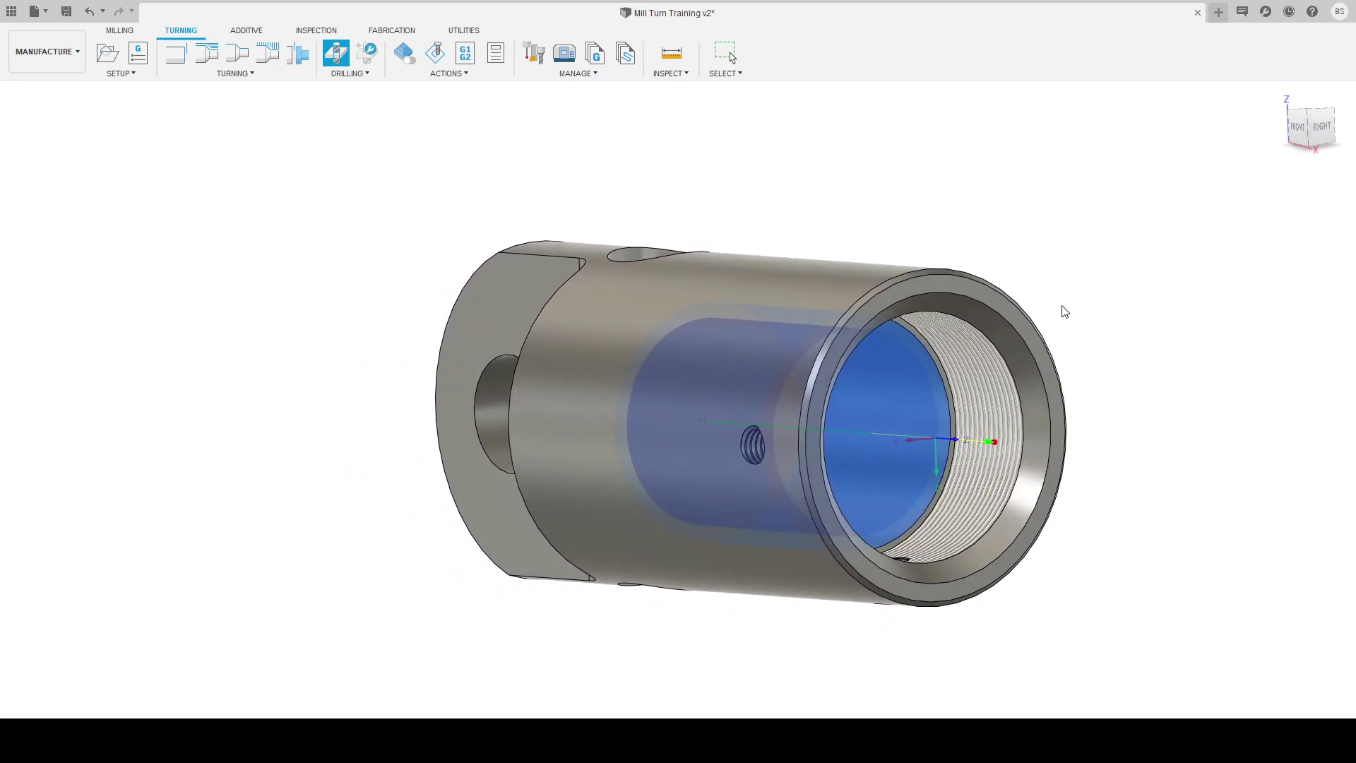
pyautogui.click(901, 385)
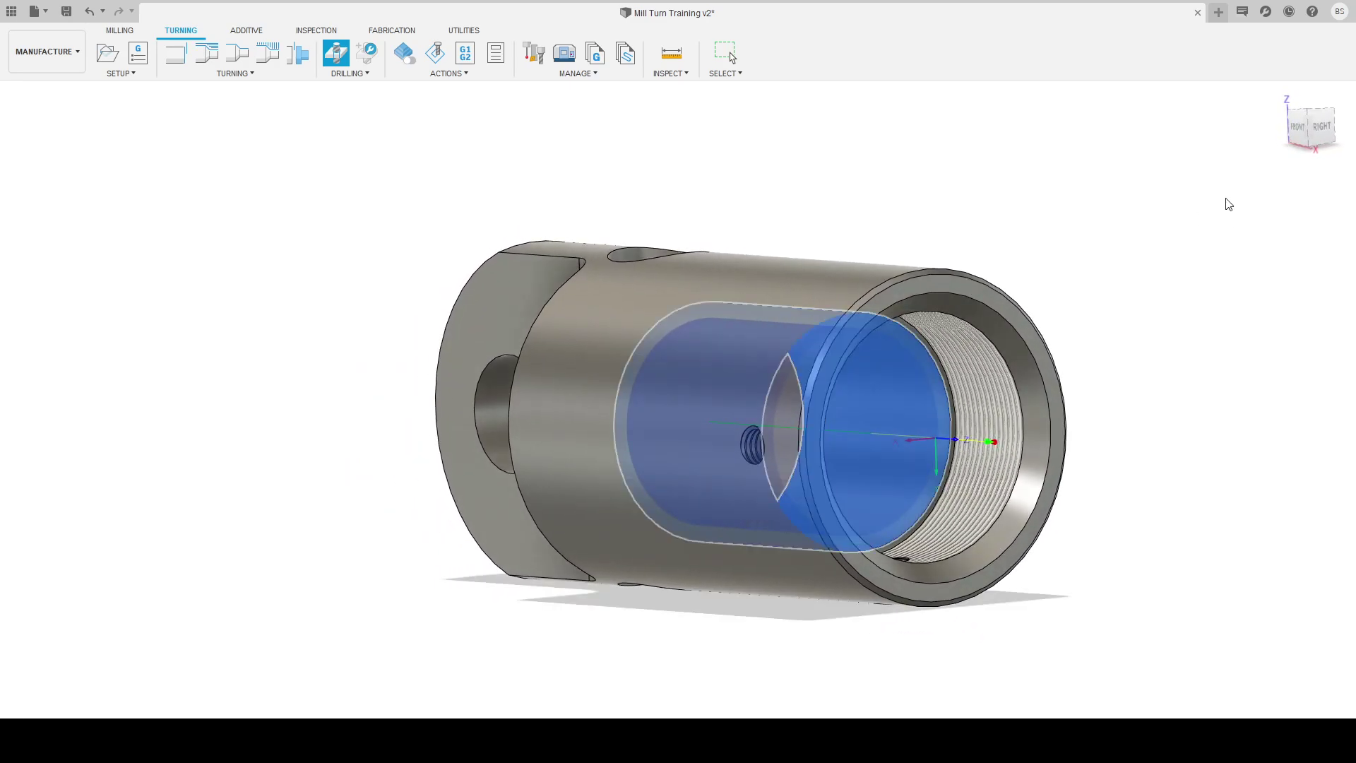
pyautogui.click(1301, 123)
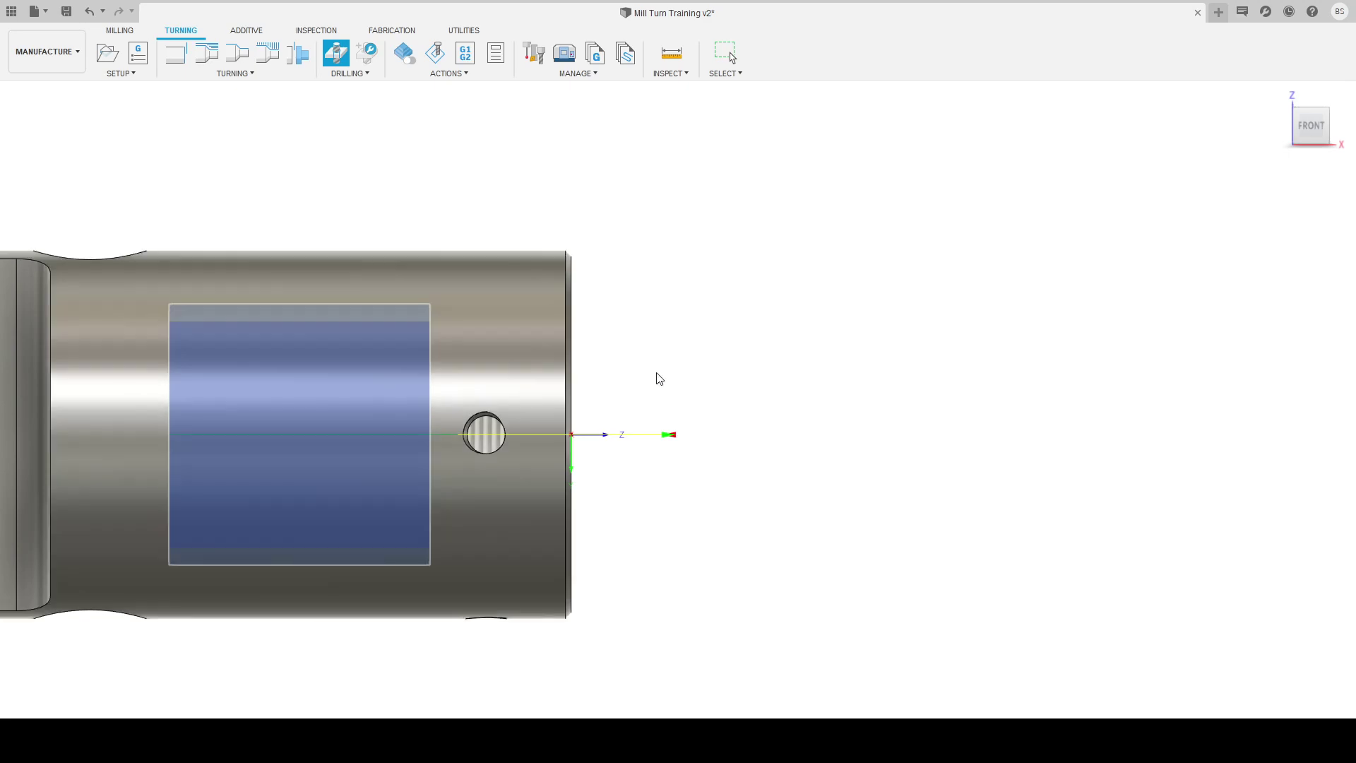
pyautogui.scroll(-3, 745, 356)
pyautogui.keyDown('shift'); pyautogui.moveTo(687, 342); pyautogui.dragTo(819, 339, button='middle'); pyautogui.keyUp('shift')
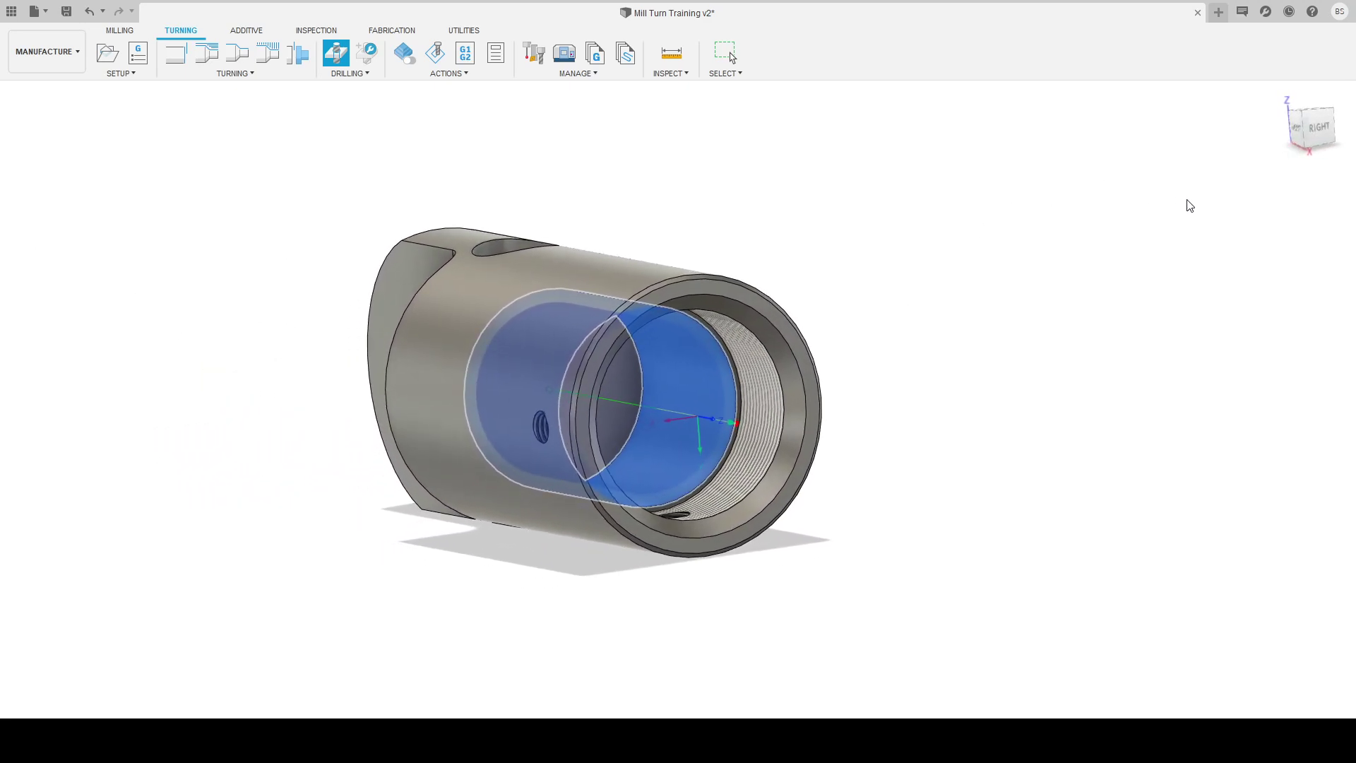
# Step: Set the drilling top height to 1 mm so the cut starts in front of the bore-end face, and finish the operation
pyautogui.click(1227, 197)
pyautogui.keyDown('shift'); pyautogui.moveTo(1211, 284); pyautogui.dragTo(1095, 363, button='middle'); pyautogui.keyUp('shift')
pyautogui.keyDown('shift'); pyautogui.moveTo(1293, 432); pyautogui.dragTo(1307, 445, button='middle'); pyautogui.keyUp('shift')
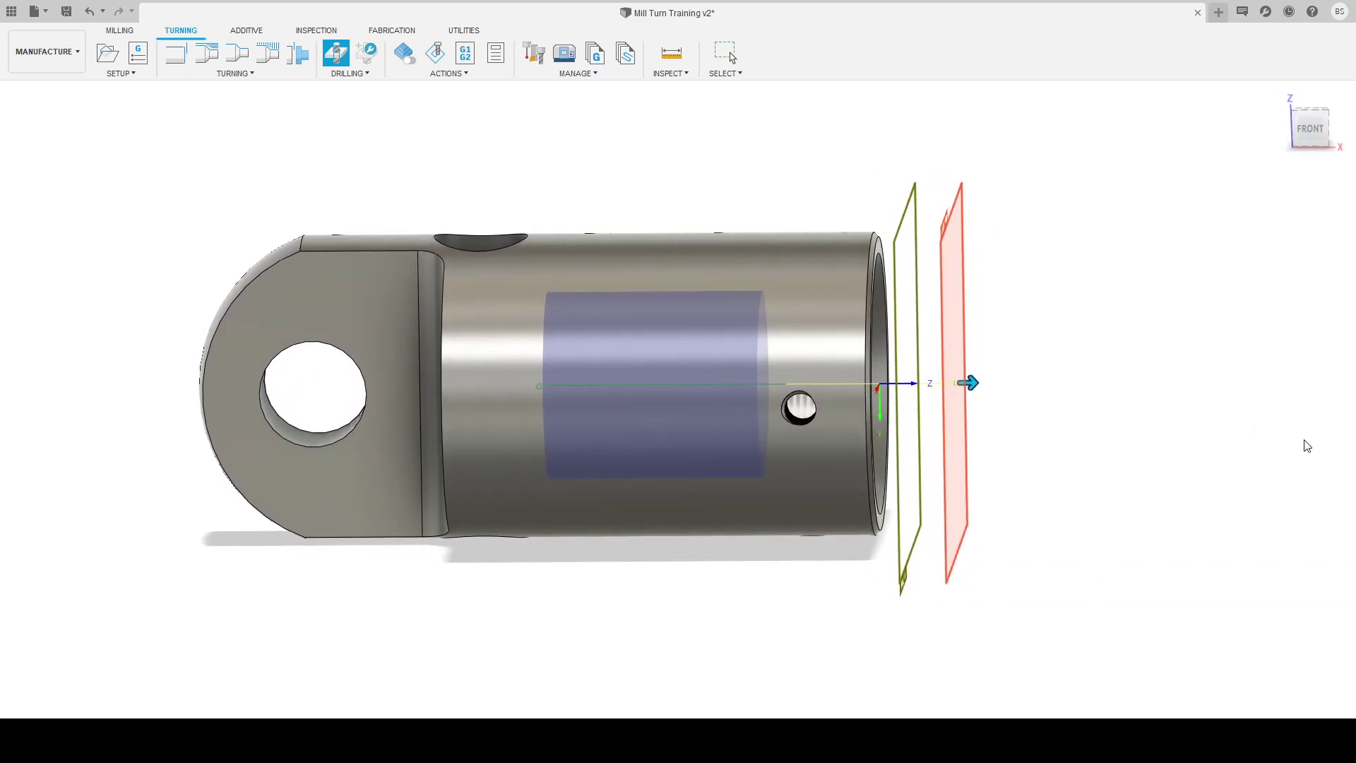
pyautogui.click(1305, 621)
pyautogui.keyDown('shift'); pyautogui.moveTo(1304, 623); pyautogui.dragTo(1271, 615, button='middle'); pyautogui.keyUp('shift')
pyautogui.scroll(3, 891, 256)
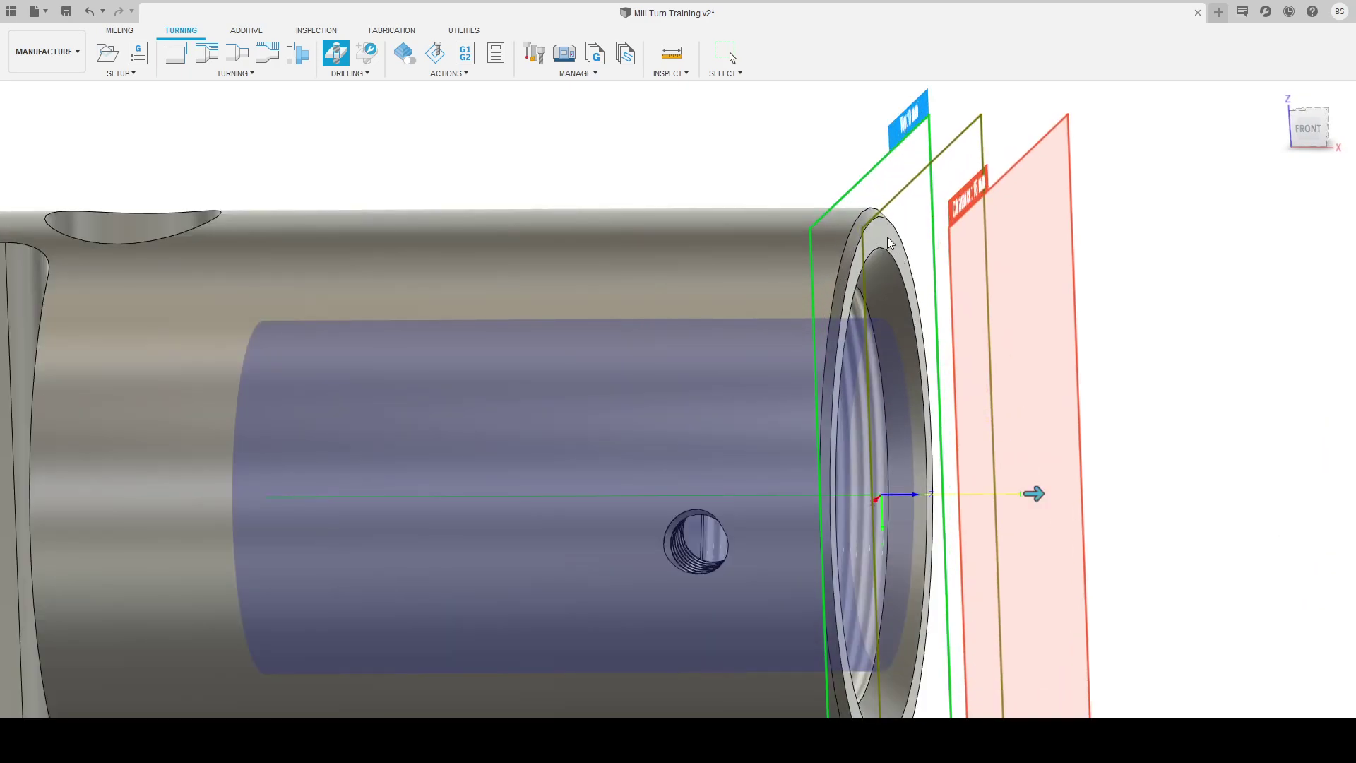
pyautogui.scroll(-5, 892, 266)
pyautogui.keyDown('shift'); pyautogui.moveTo(971, 431); pyautogui.dragTo(972, 435, button='middle'); pyautogui.keyUp('shift')
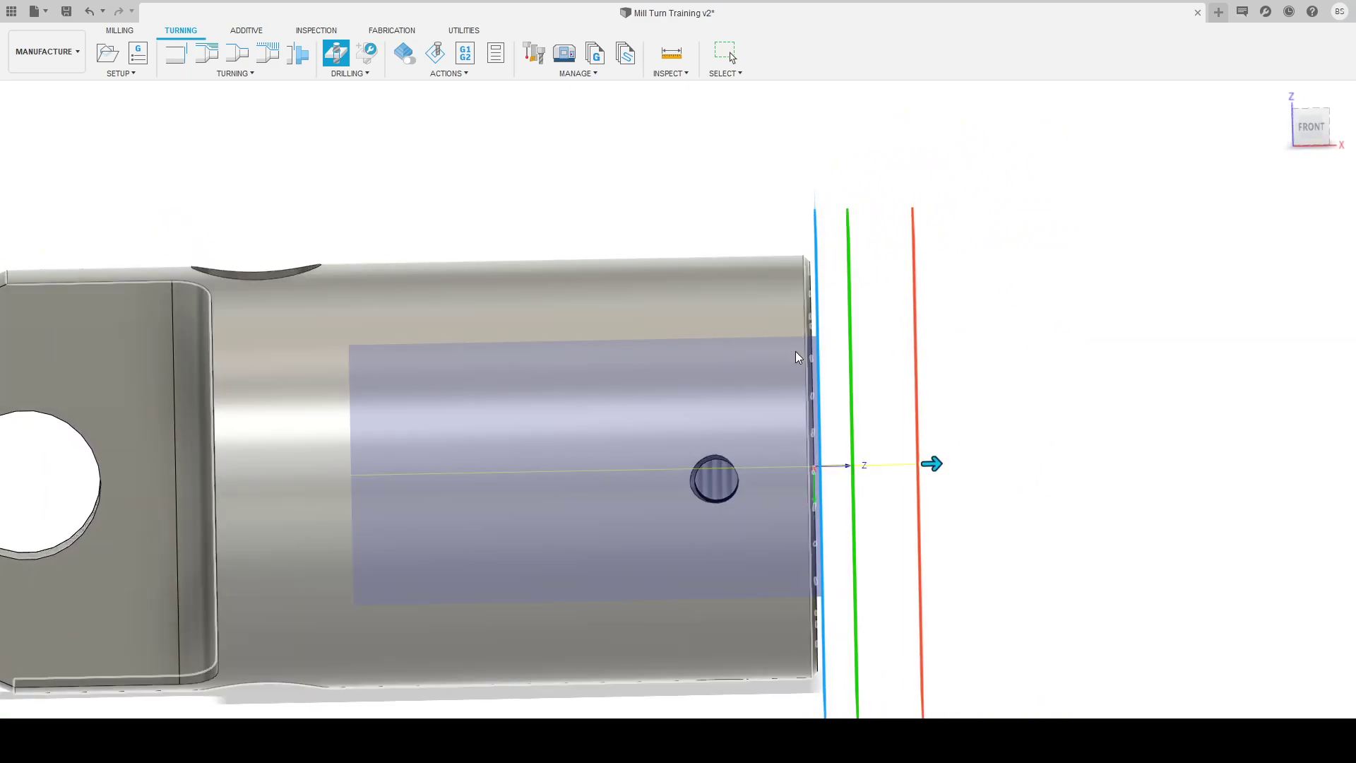
pyautogui.keyDown('shift'); pyautogui.moveTo(431, 373); pyautogui.dragTo(304, 381, button='middle'); pyautogui.keyUp('shift')
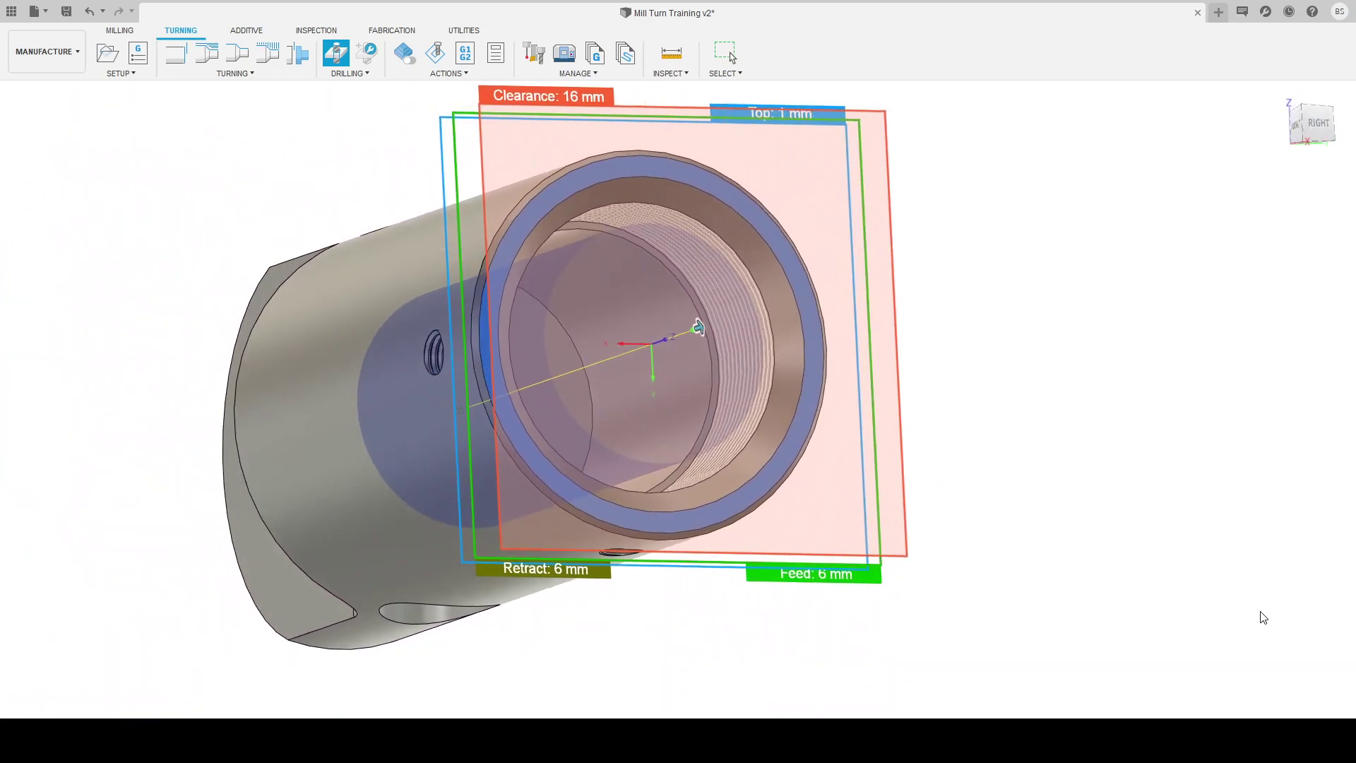
pyautogui.click(1263, 608)
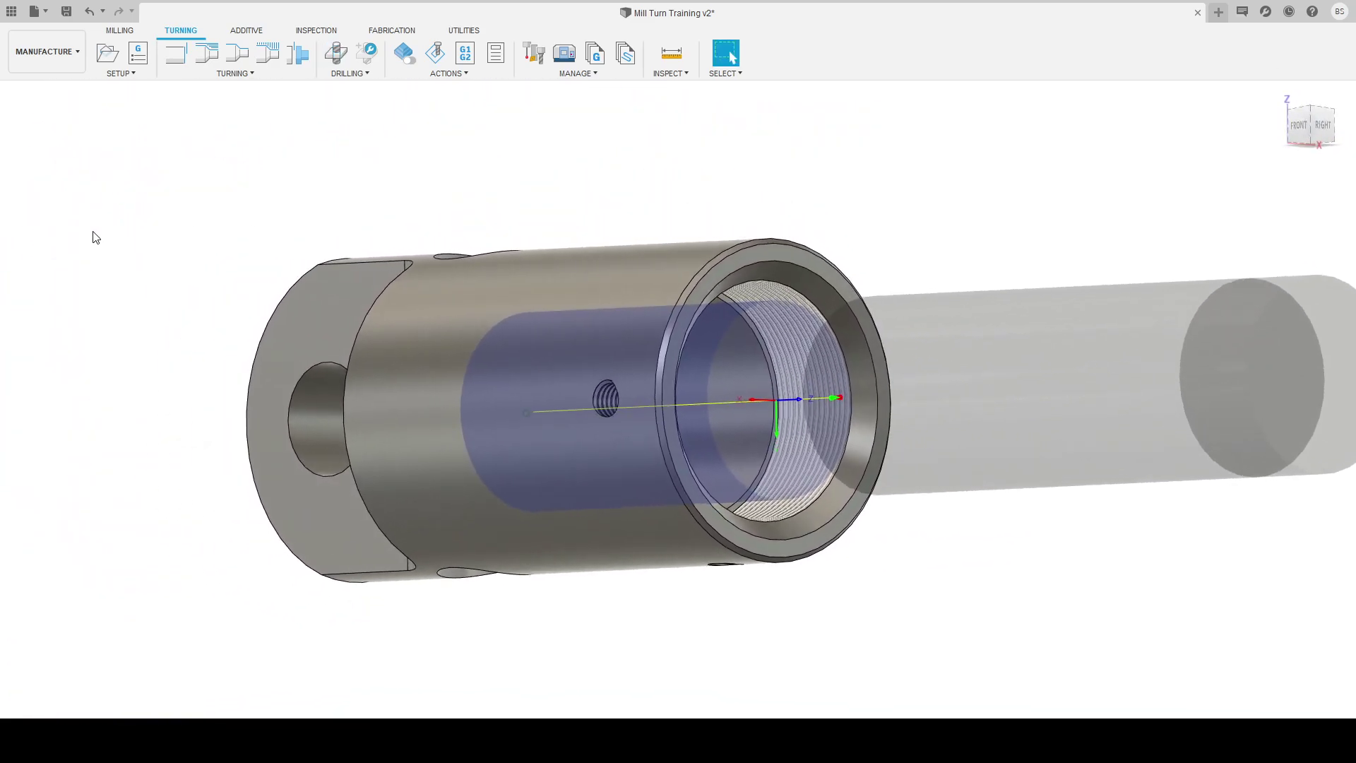
# Step: Simulate the drilling of the internal bore, and leave the simulation
pyautogui.click(92, 233)
pyautogui.click(435, 53)
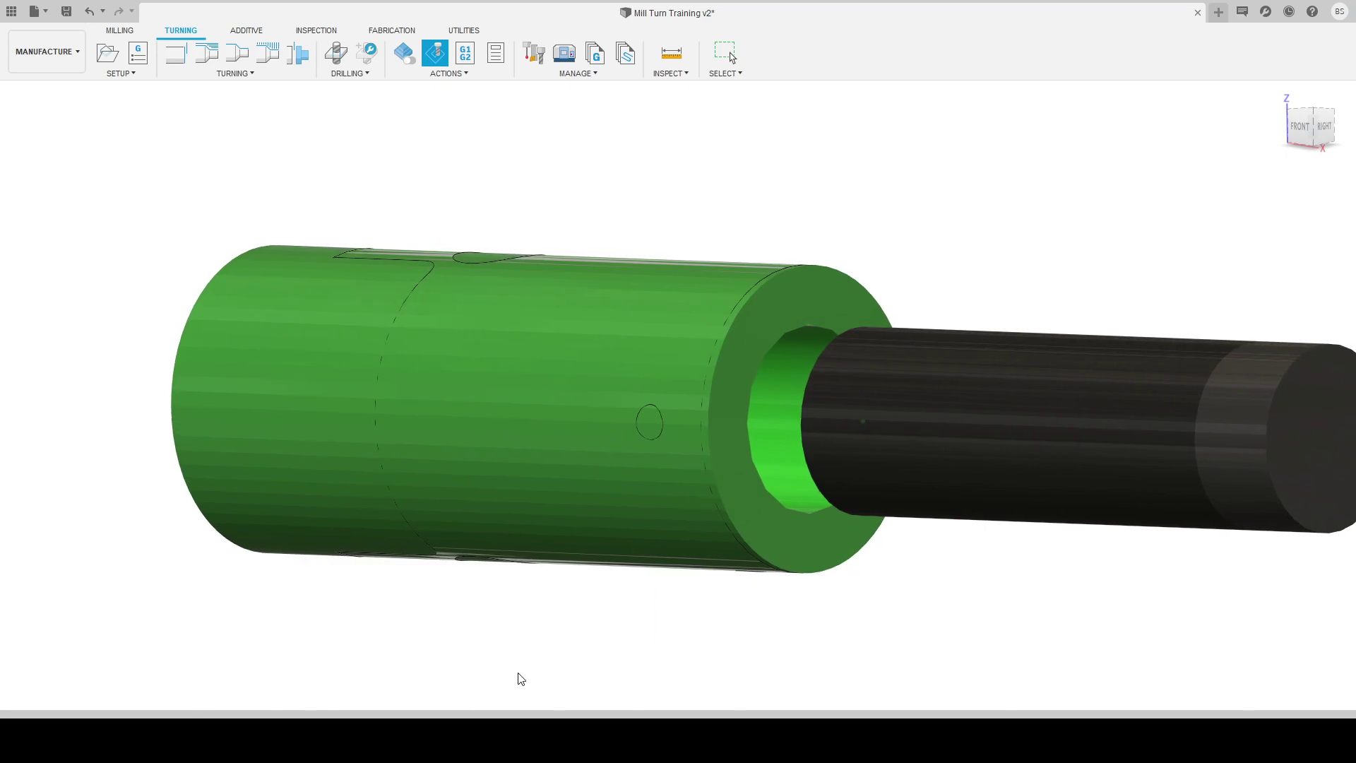
pyautogui.press('Escape')
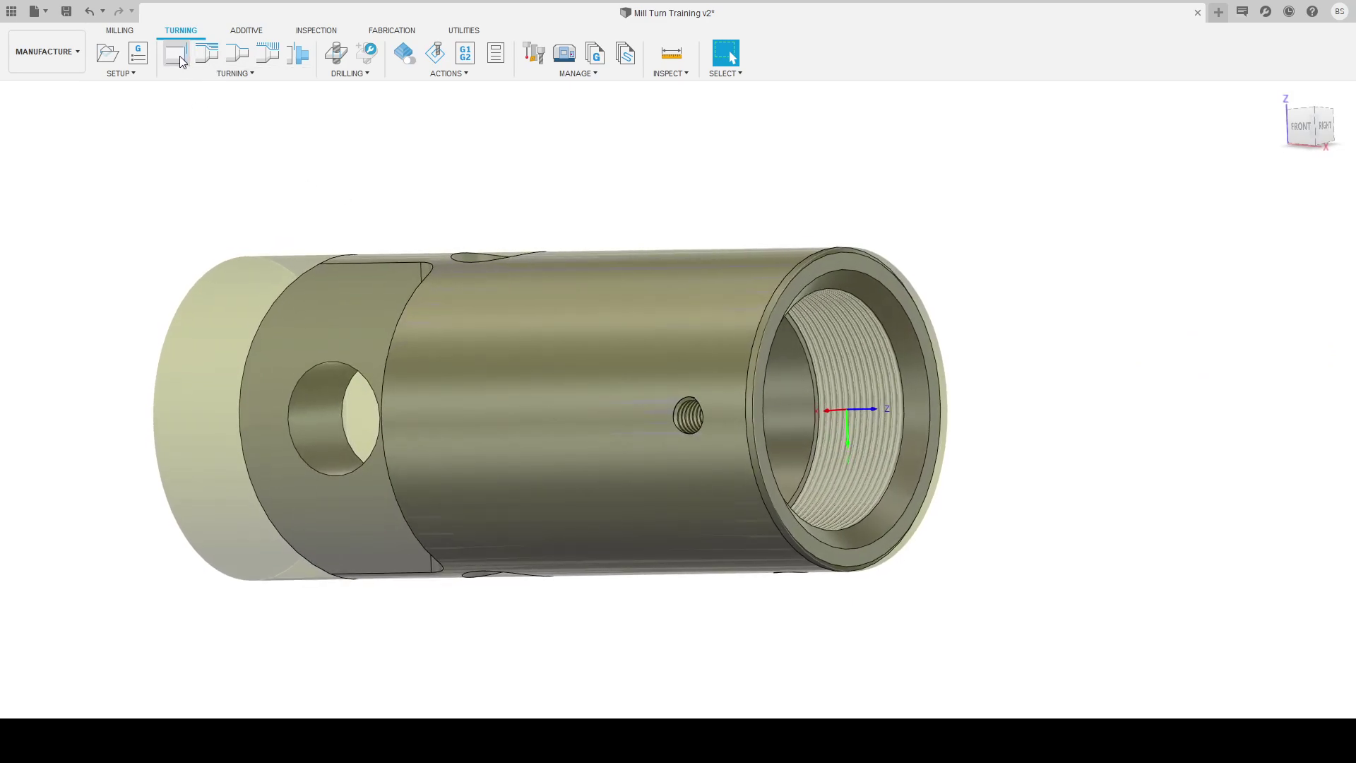
# Step: Add a turning face operation for the bored end of the part and inspect its toolpath around the end face
pyautogui.click(179, 56)
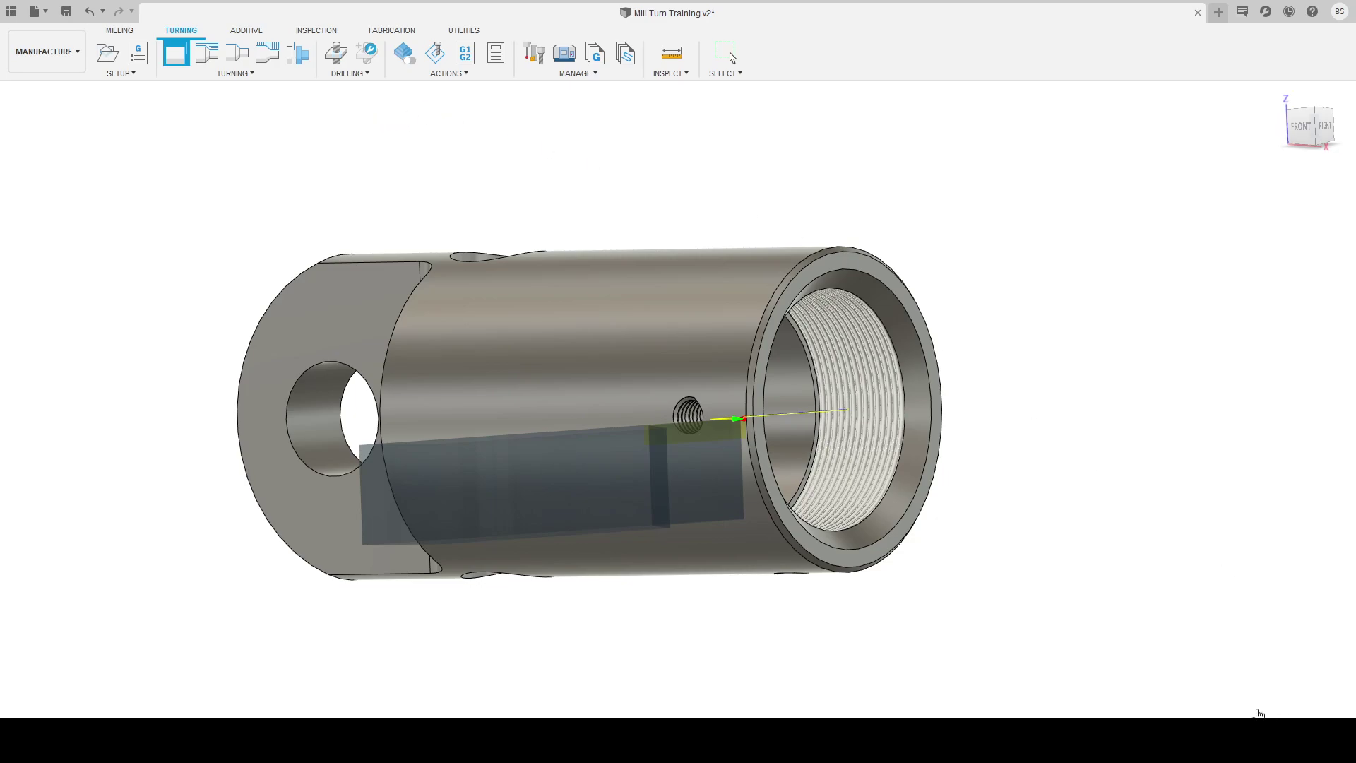
pyautogui.keyDown('shift'); pyautogui.moveTo(899, 341); pyautogui.dragTo(1271, 519, button='middle'); pyautogui.keyUp('shift')
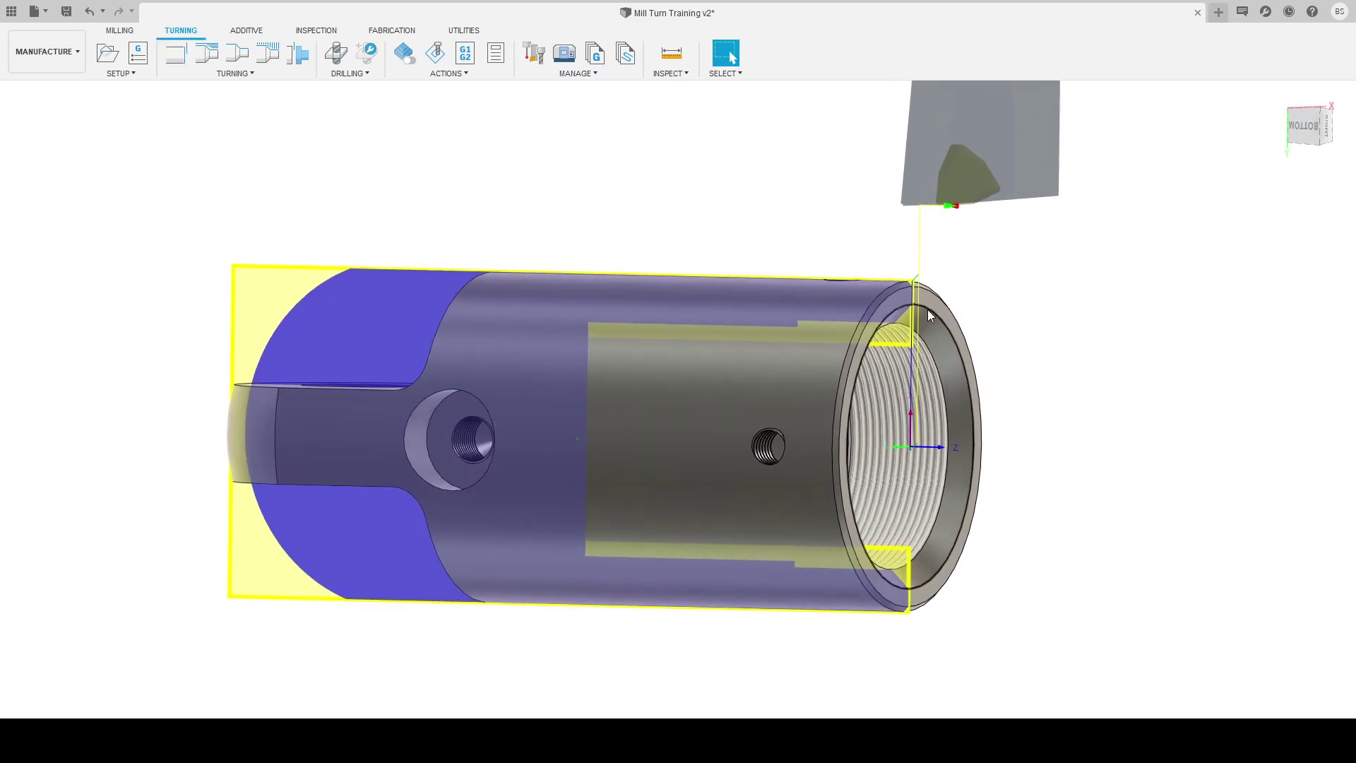
pyautogui.scroll(4, 928, 316)
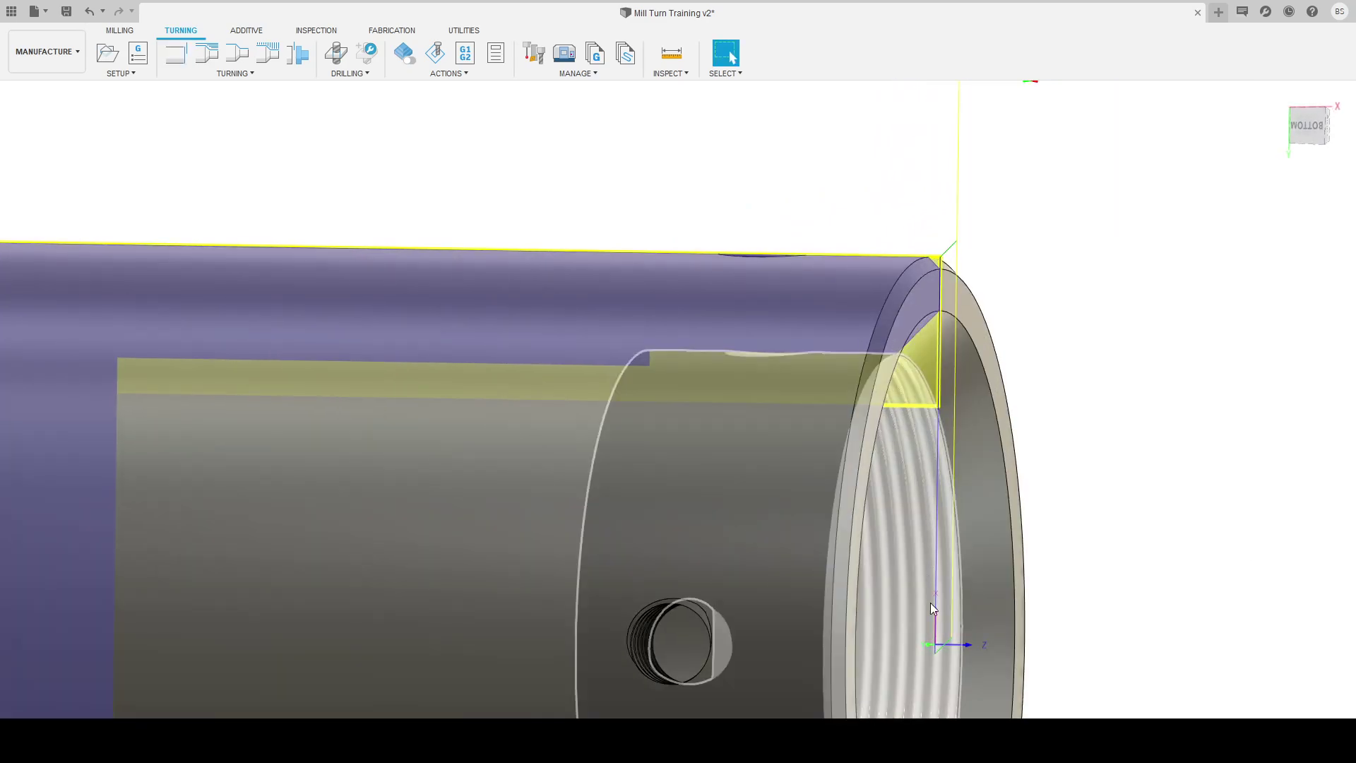
pyautogui.scroll(-3, 928, 507)
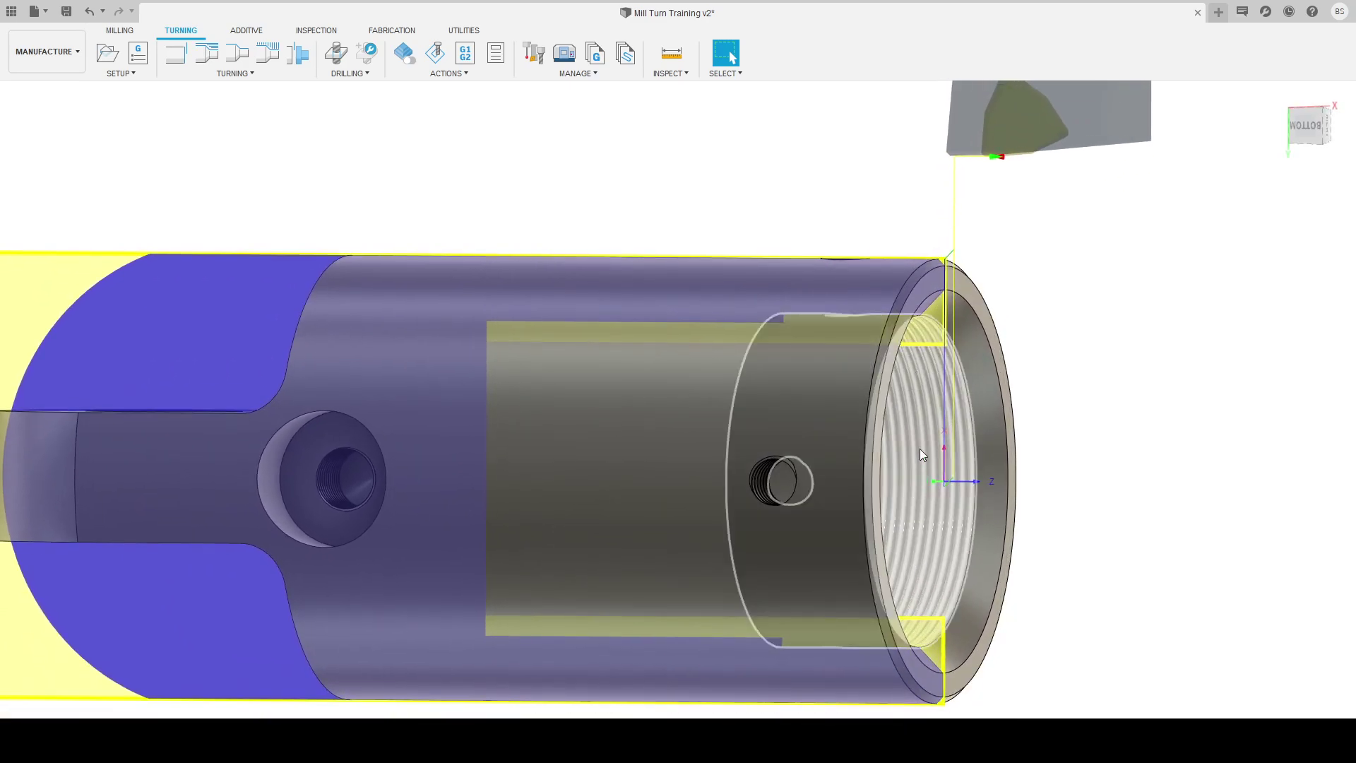
pyautogui.keyDown('shift'); pyautogui.moveTo(929, 288); pyautogui.dragTo(322, 189, button='middle'); pyautogui.keyUp('shift')
pyautogui.keyDown('shift'); pyautogui.moveTo(182, 227); pyautogui.dragTo(163, 254, button='middle'); pyautogui.keyUp('shift')
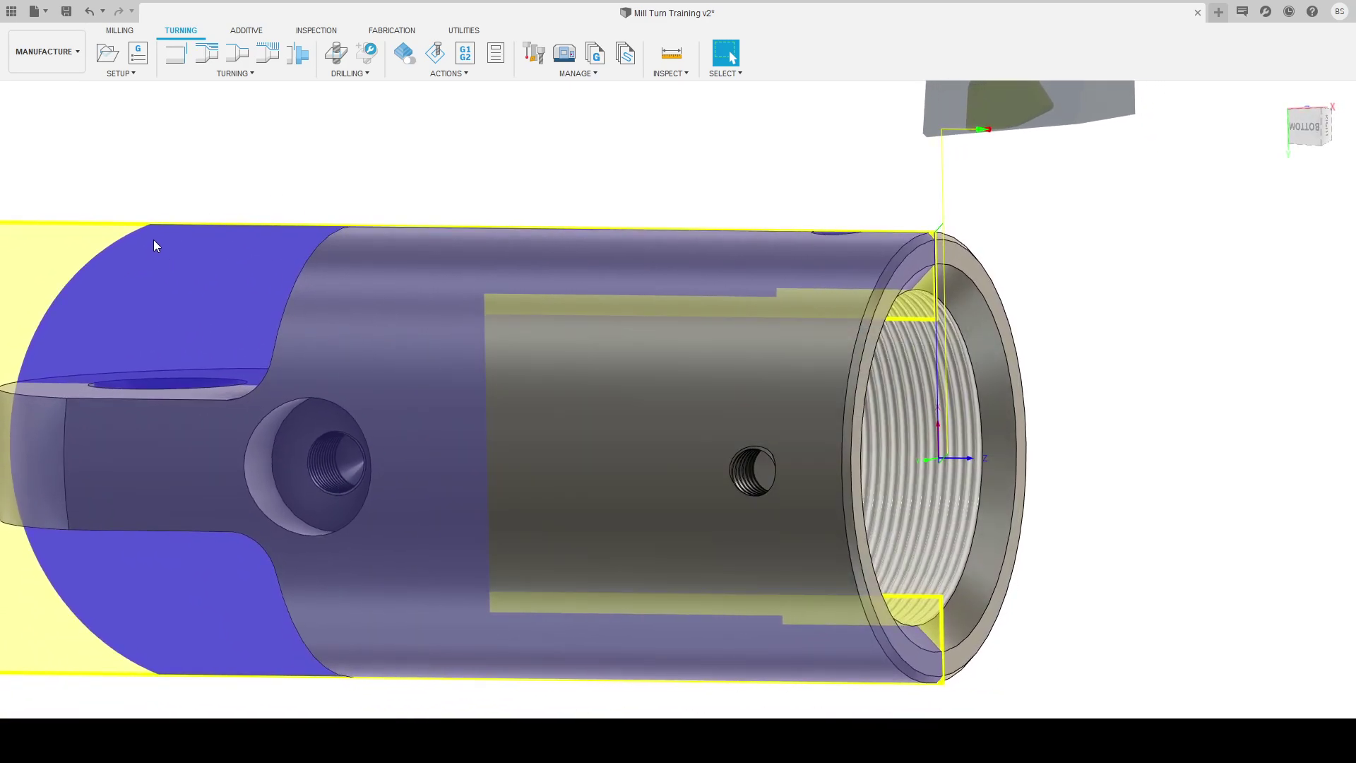
# Step: Simulate the second-side setup with its facing and drilling operations, examine the bored end, and leave the simulation
pyautogui.click(154, 240)
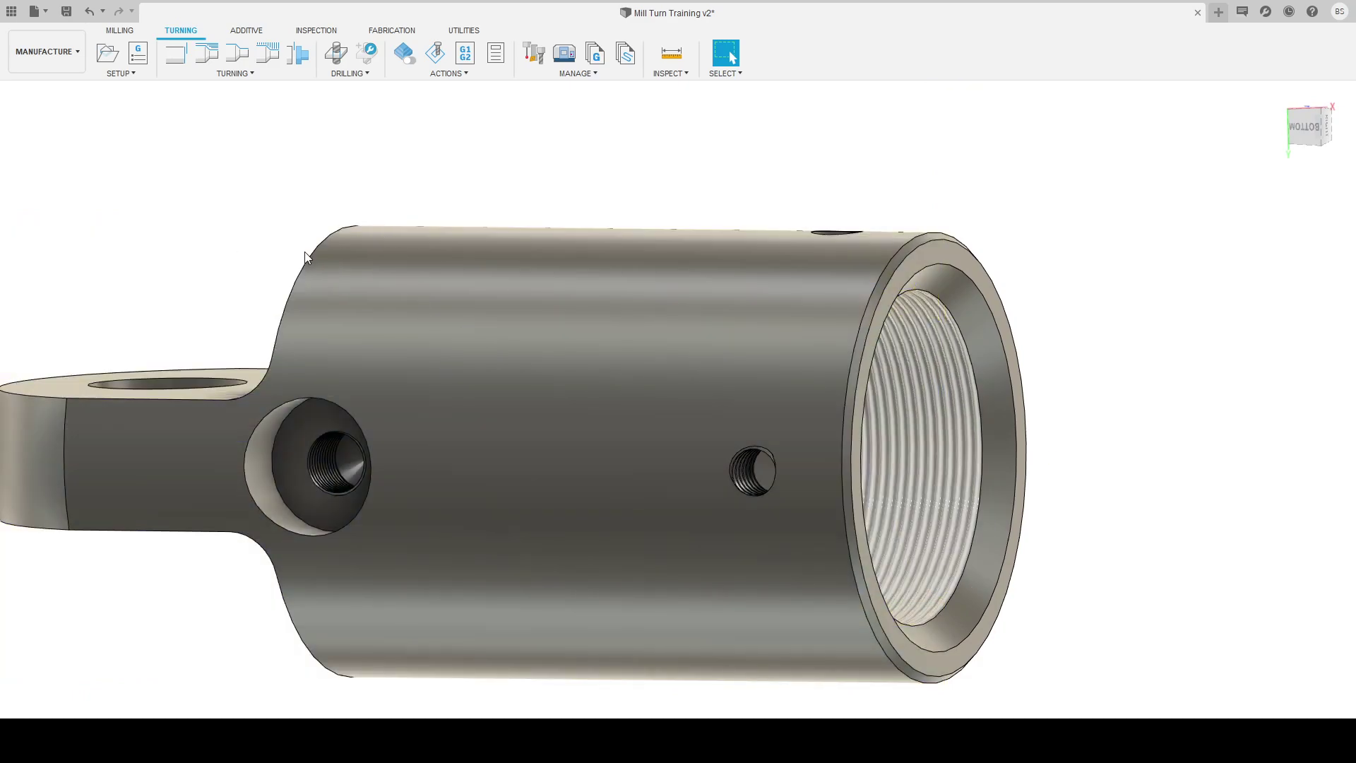
pyautogui.click(93, 229)
pyautogui.click(435, 53)
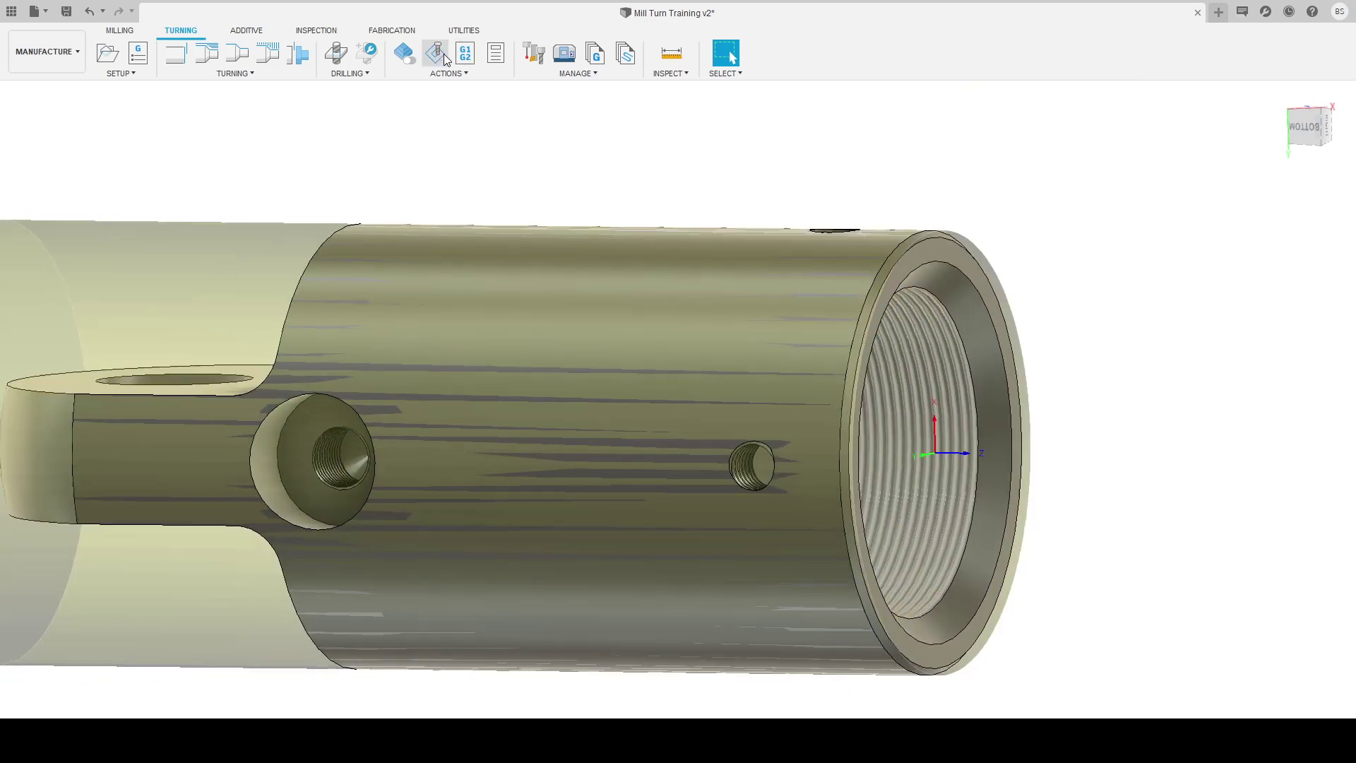
pyautogui.keyDown('shift'); pyautogui.moveTo(668, 572); pyautogui.dragTo(634, 588, button='middle'); pyautogui.keyUp('shift')
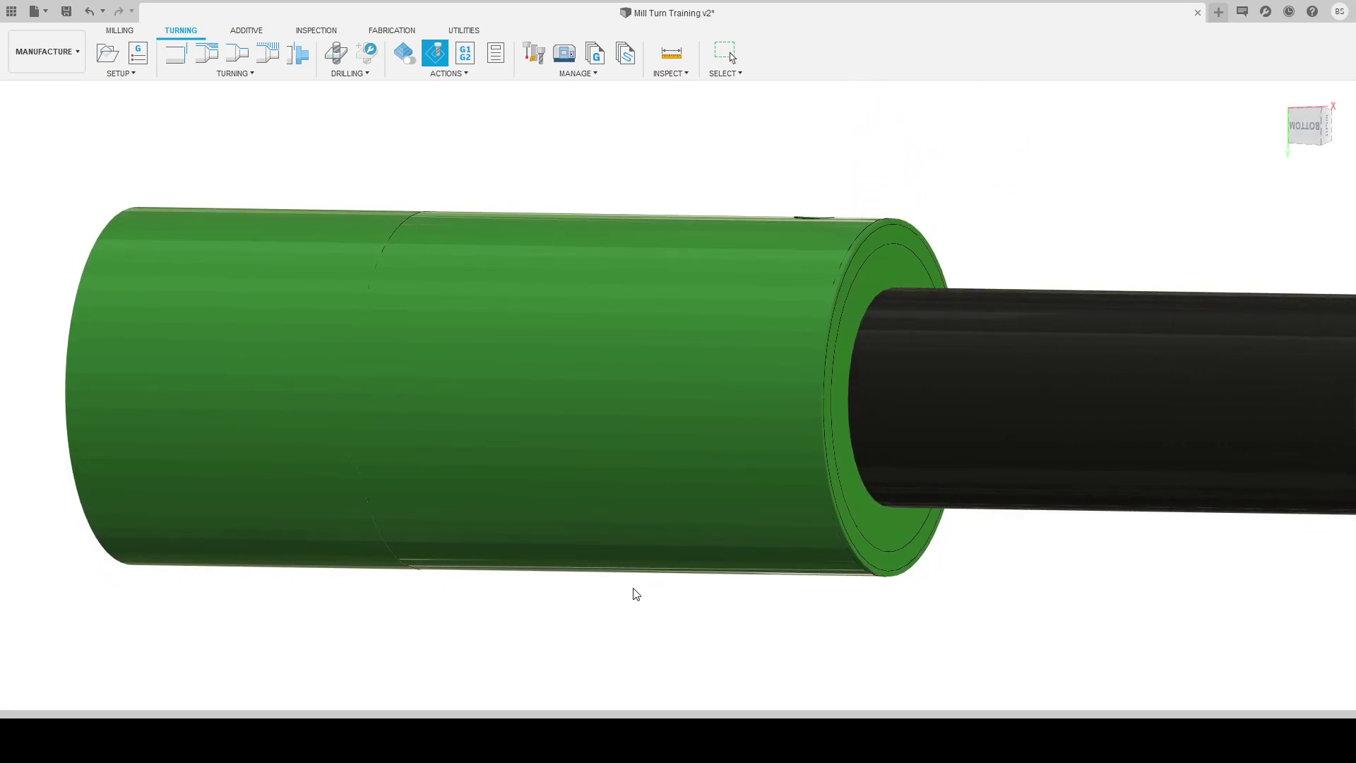
pyautogui.keyDown('shift'); pyautogui.moveTo(611, 508); pyautogui.dragTo(614, 533, button='middle'); pyautogui.keyUp('shift')
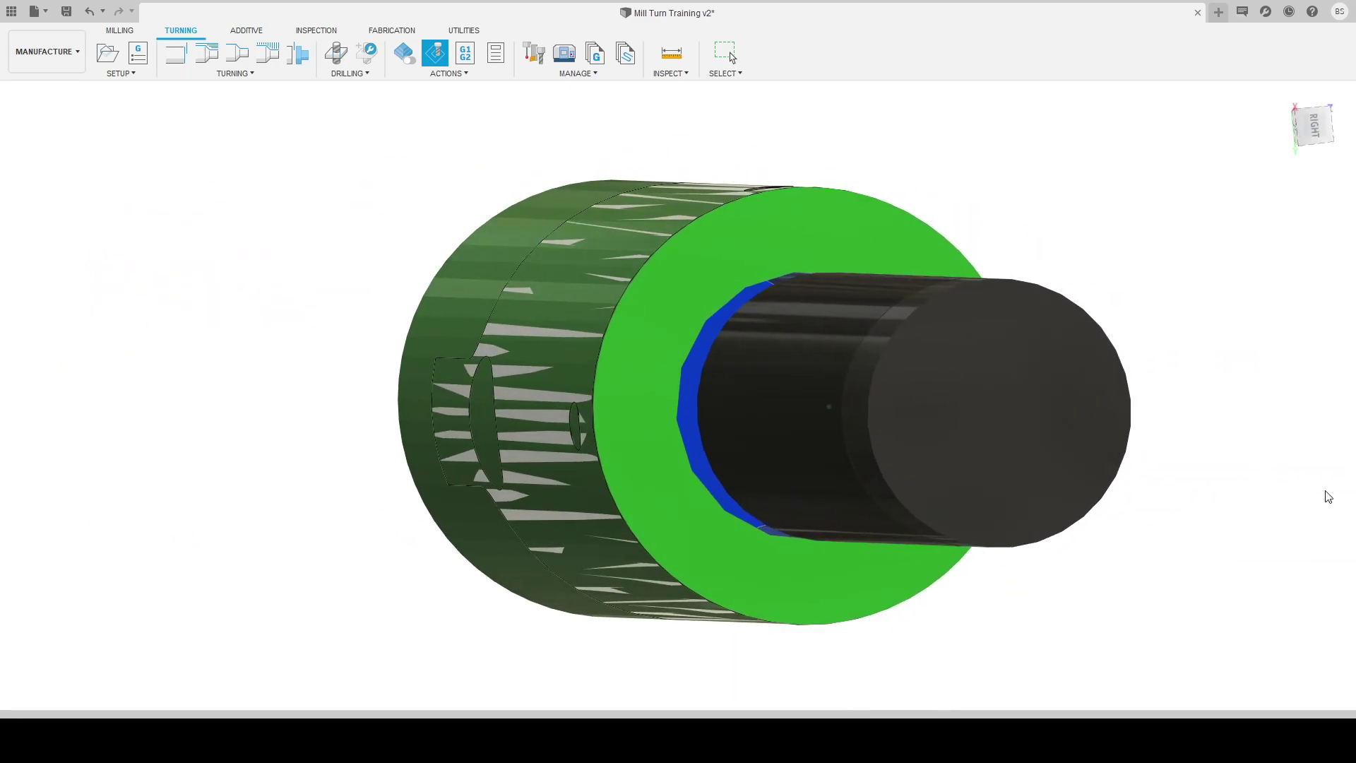
pyautogui.press('Escape')
# Step: Add a turning profile roughing operation for the inside of the bore using the boring bar
pyautogui.keyDown('shift'); pyautogui.moveTo(985, 392); pyautogui.dragTo(327, 218, button='middle'); pyautogui.keyUp('shift')
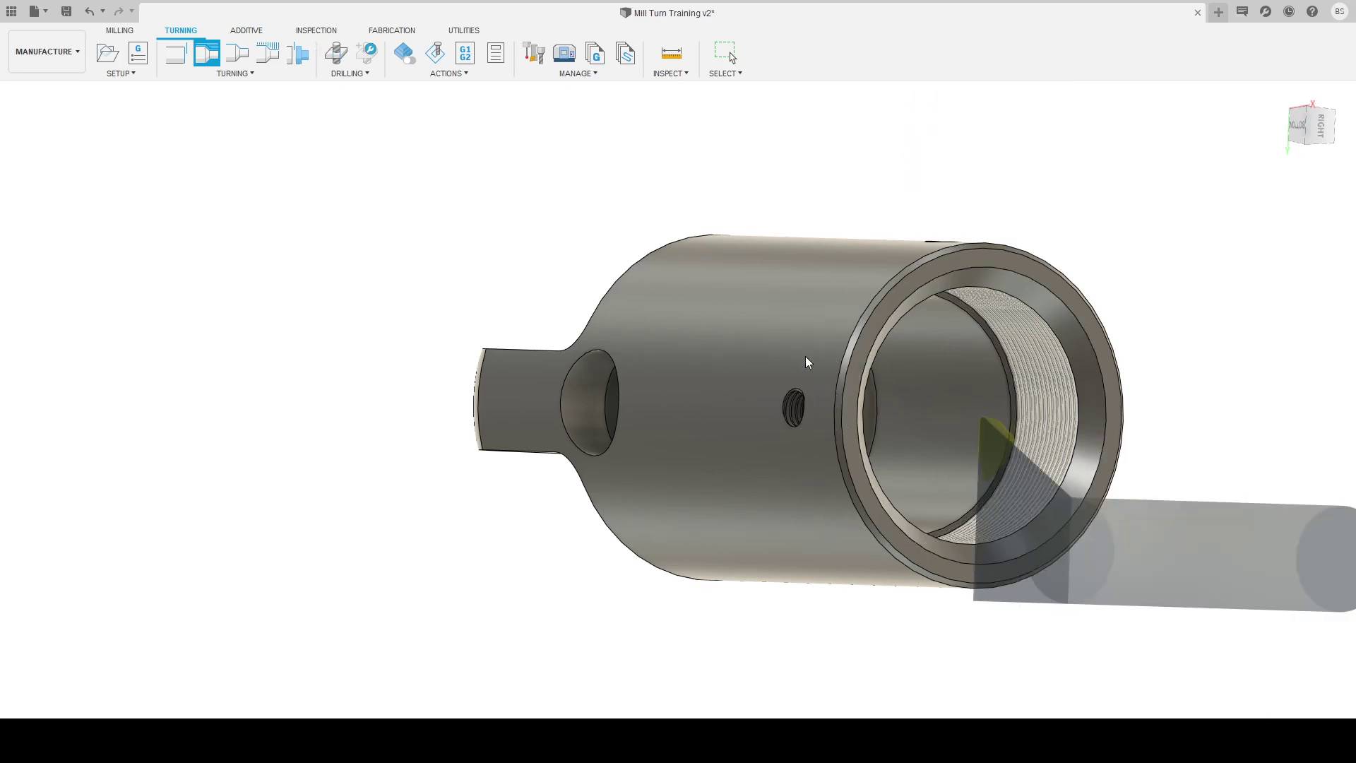
pyautogui.scroll(-2, 805, 356)
pyautogui.keyDown('shift'); pyautogui.moveTo(799, 351); pyautogui.dragTo(147, 258, button='middle'); pyautogui.keyUp('shift')
pyautogui.click(1272, 626)
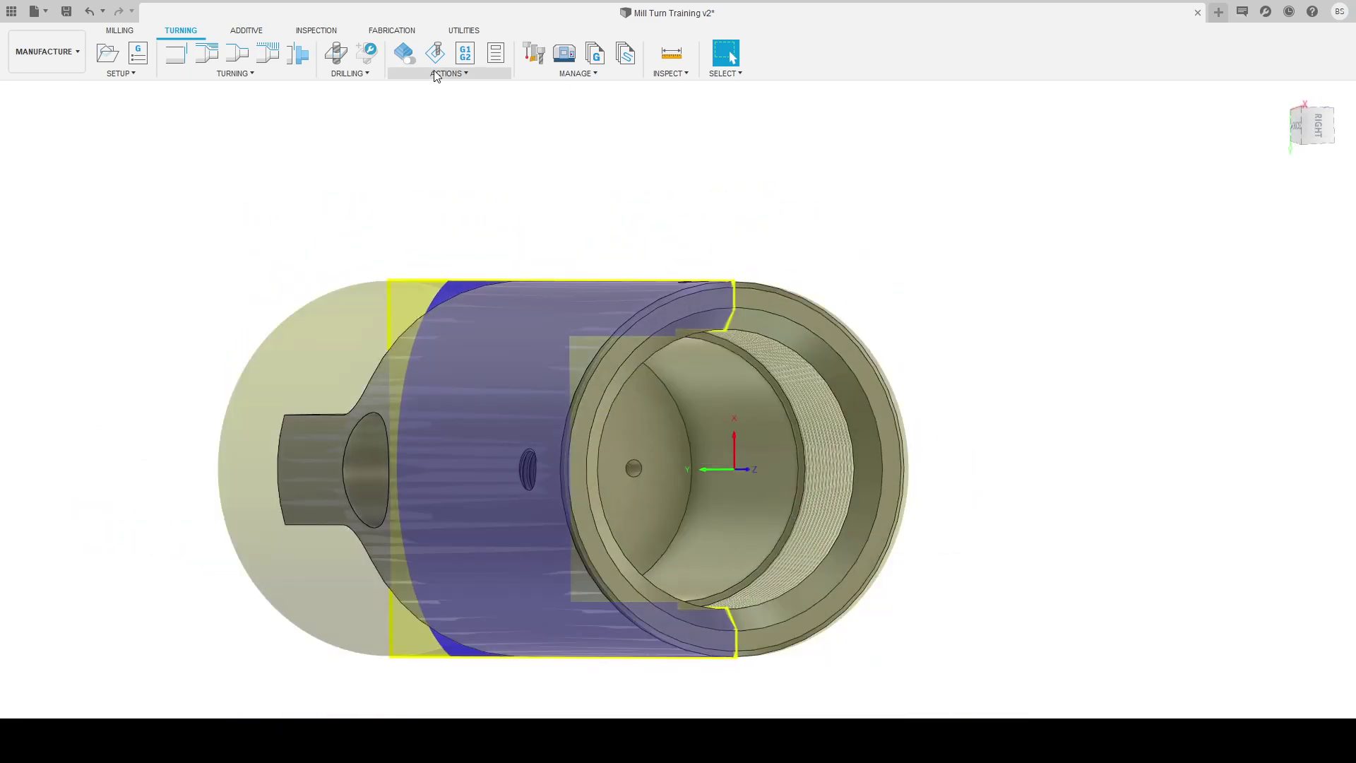
# Step: Simulate the internal roughing toolpath with the boring bar, and leave the simulation
pyautogui.click(435, 53)
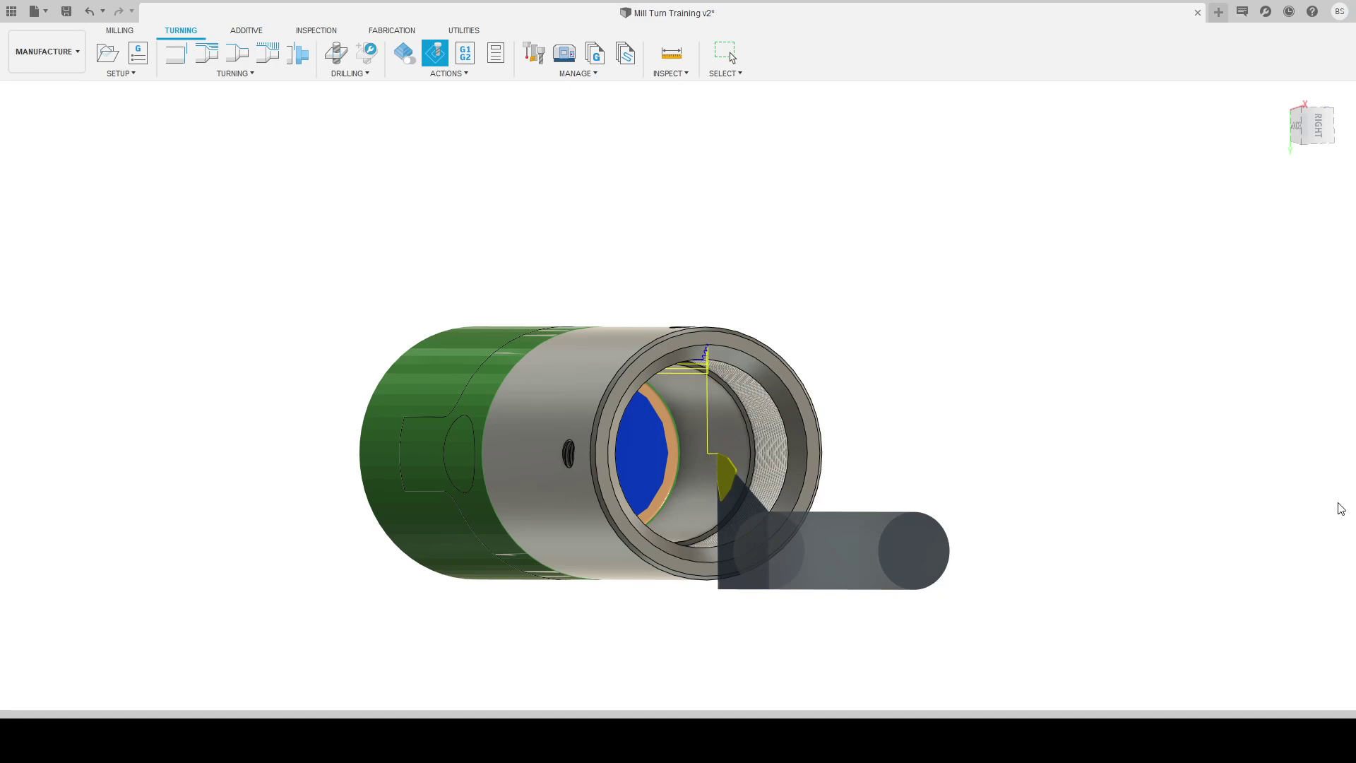
pyautogui.press('Escape')
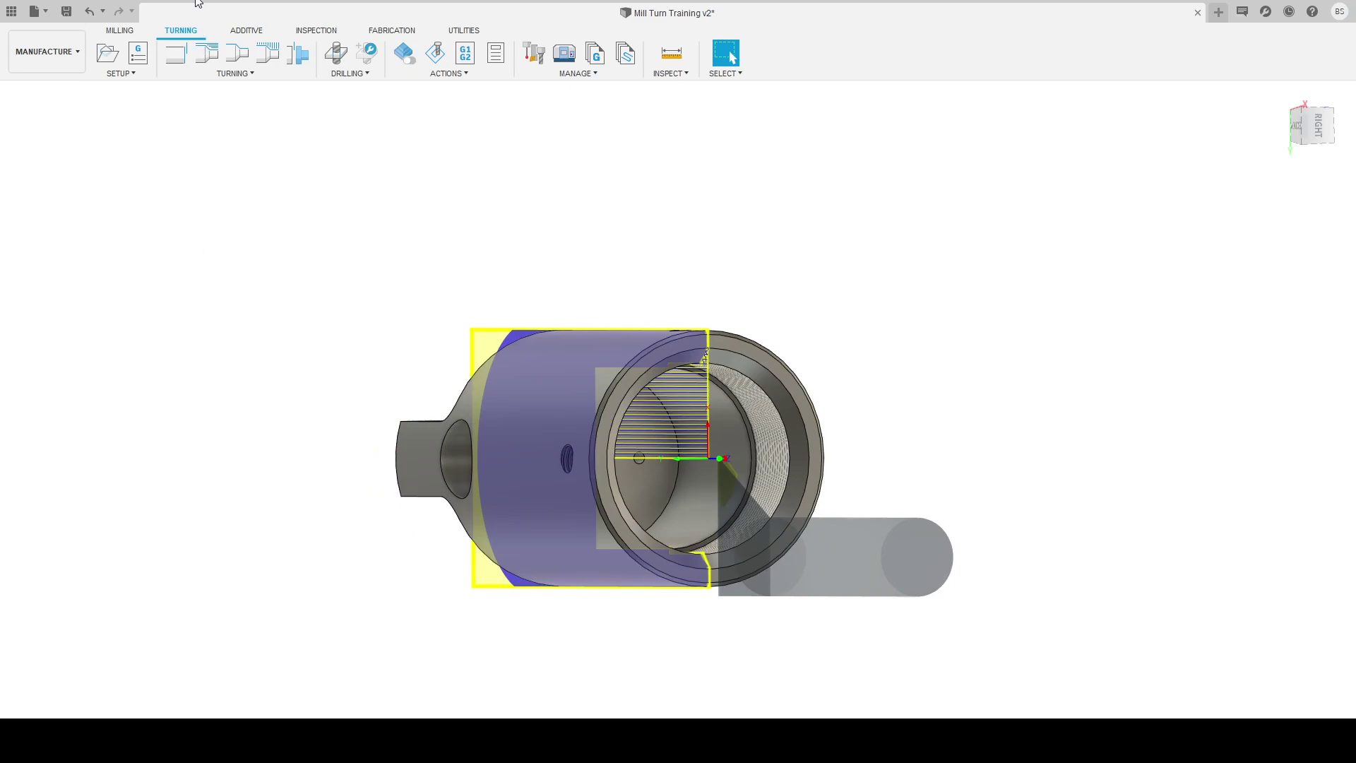
pyautogui.press('Escape')
# Step: Edit the internal roughing operation so its inner radius is 20 mm
pyautogui.click(1199, 194)
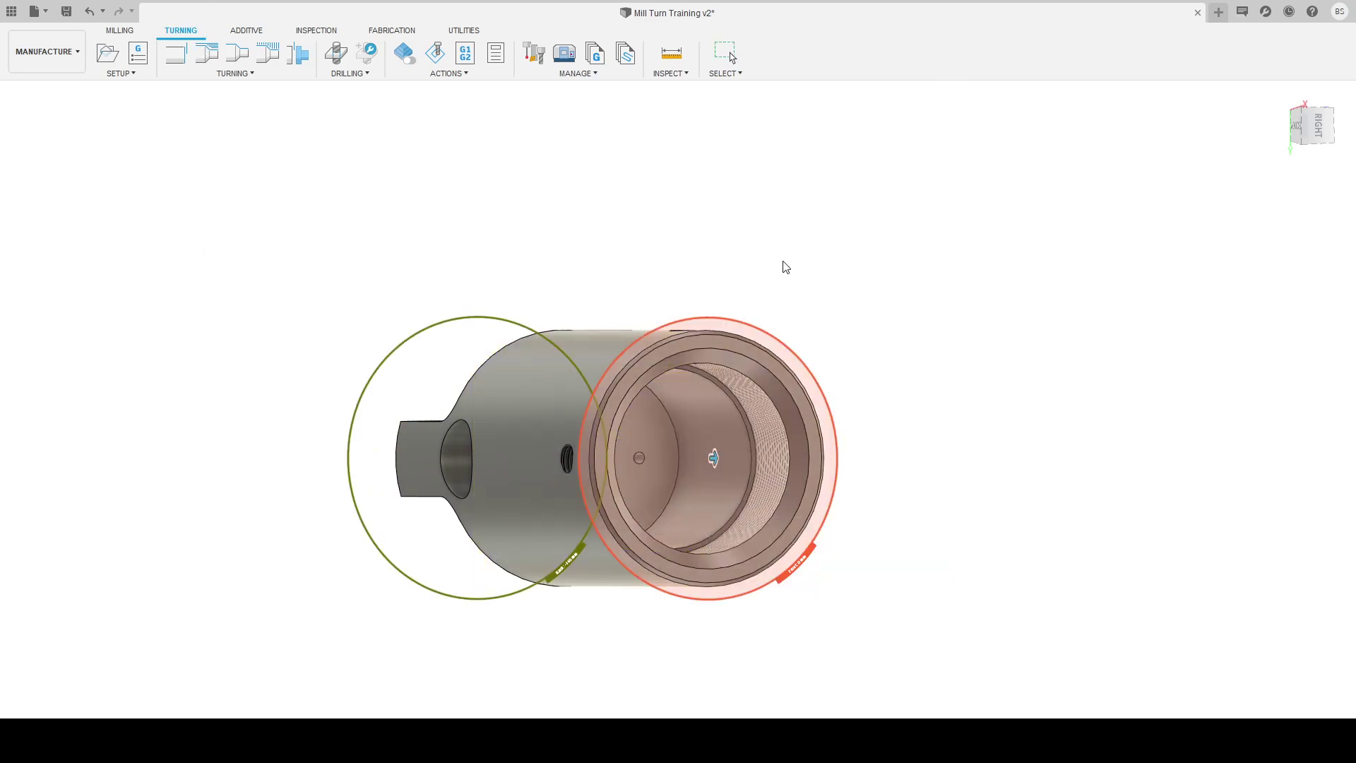
pyautogui.keyDown('shift'); pyautogui.moveTo(711, 336); pyautogui.dragTo(408, 396, button='middle'); pyautogui.keyUp('shift')
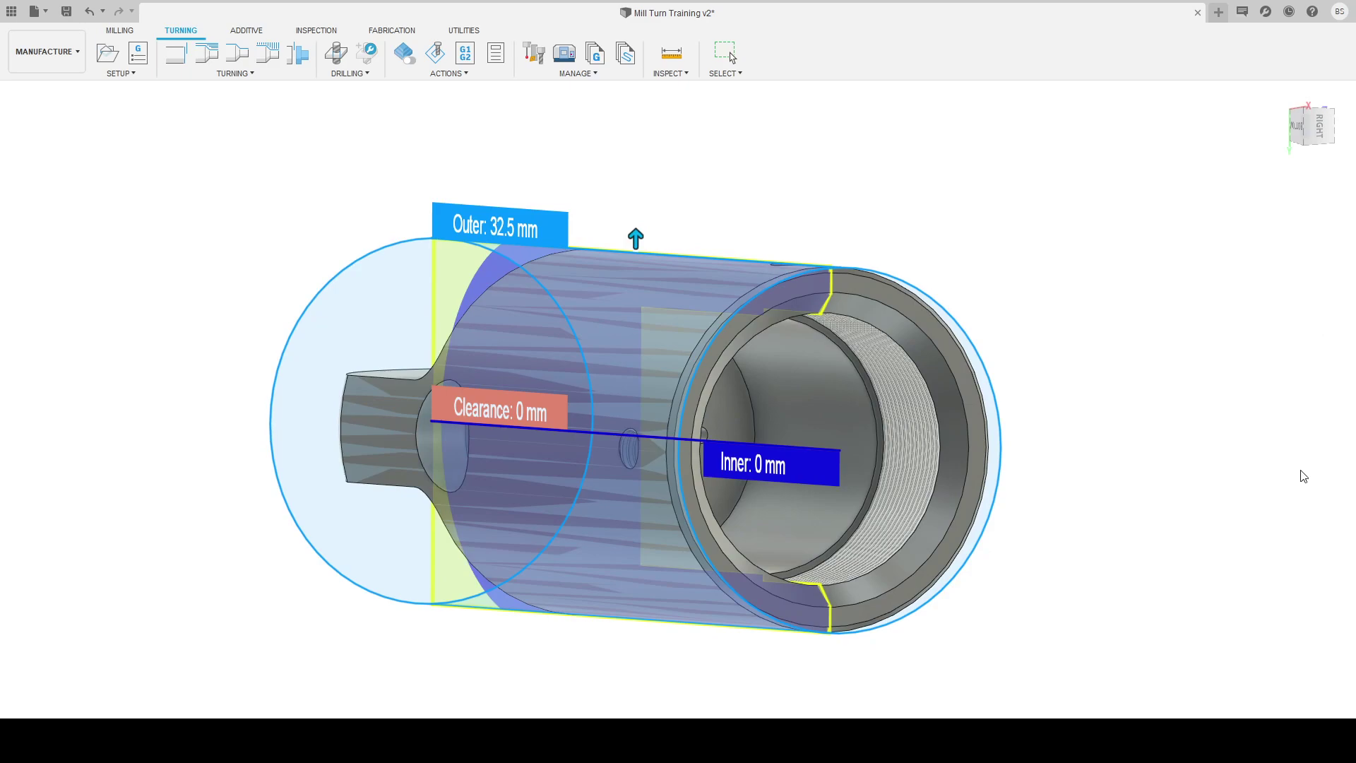
pyautogui.click(1247, 333)
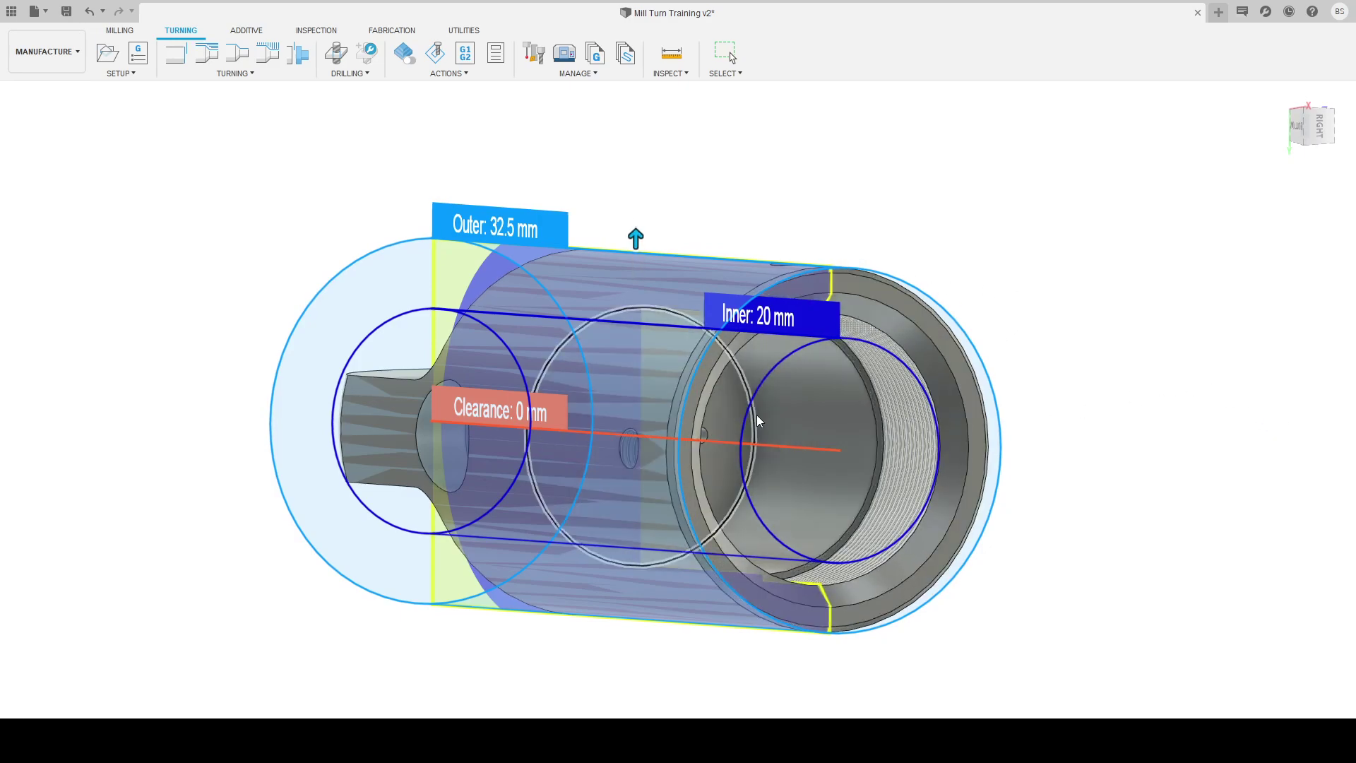
pyautogui.press('Return')
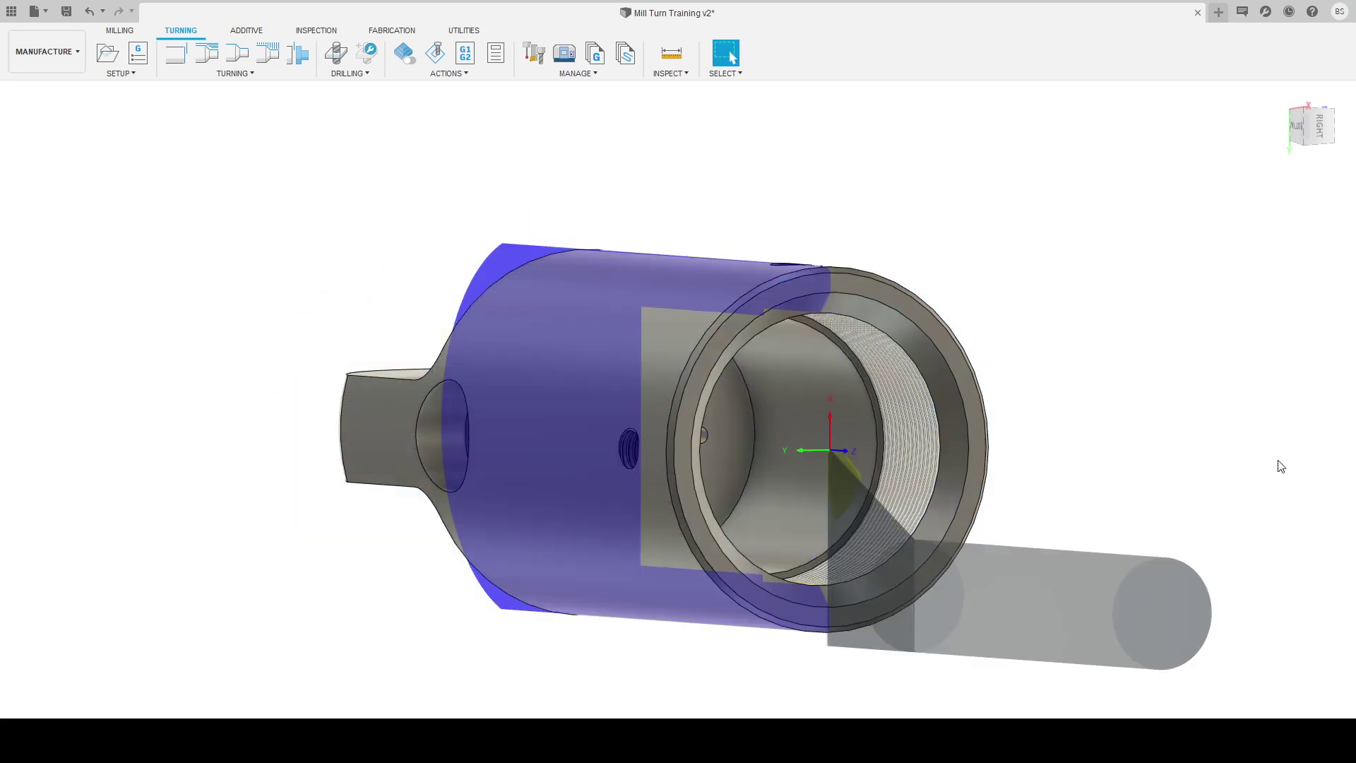
# Step: Inspect the shortened roughing passes in the bore and simulate them, checking the boring bar's retract moves
pyautogui.keyDown('shift'); pyautogui.moveTo(708, 385); pyautogui.dragTo(711, 320, button='middle'); pyautogui.keyUp('shift')
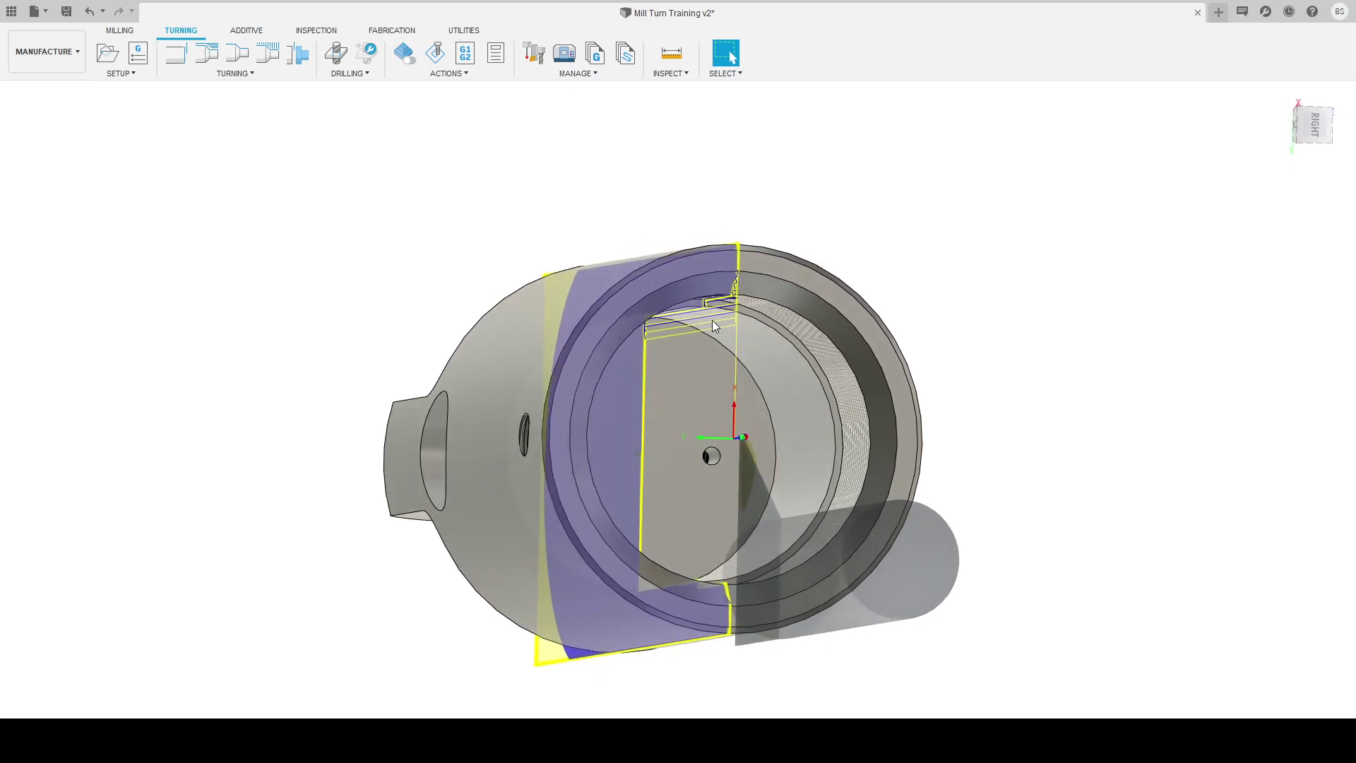
pyautogui.click(435, 53)
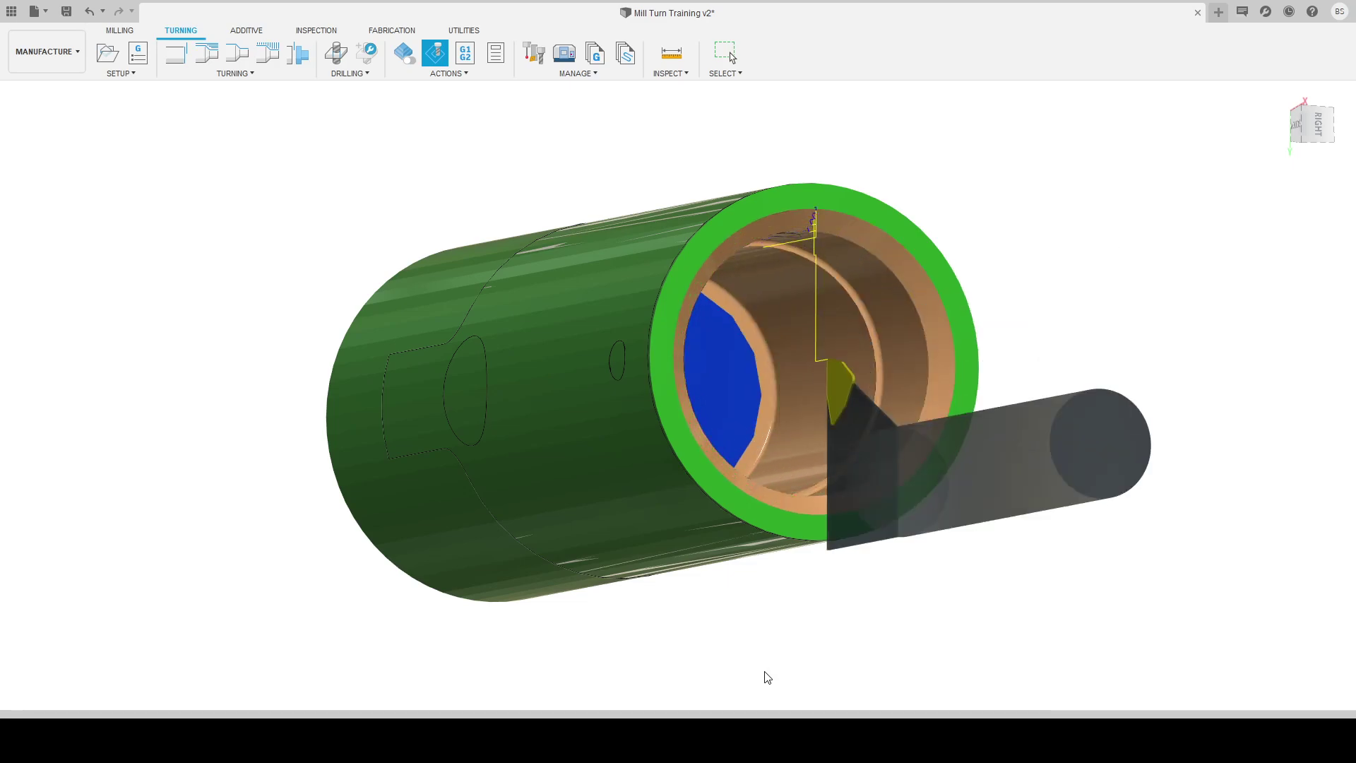
pyautogui.scroll(2, 827, 303)
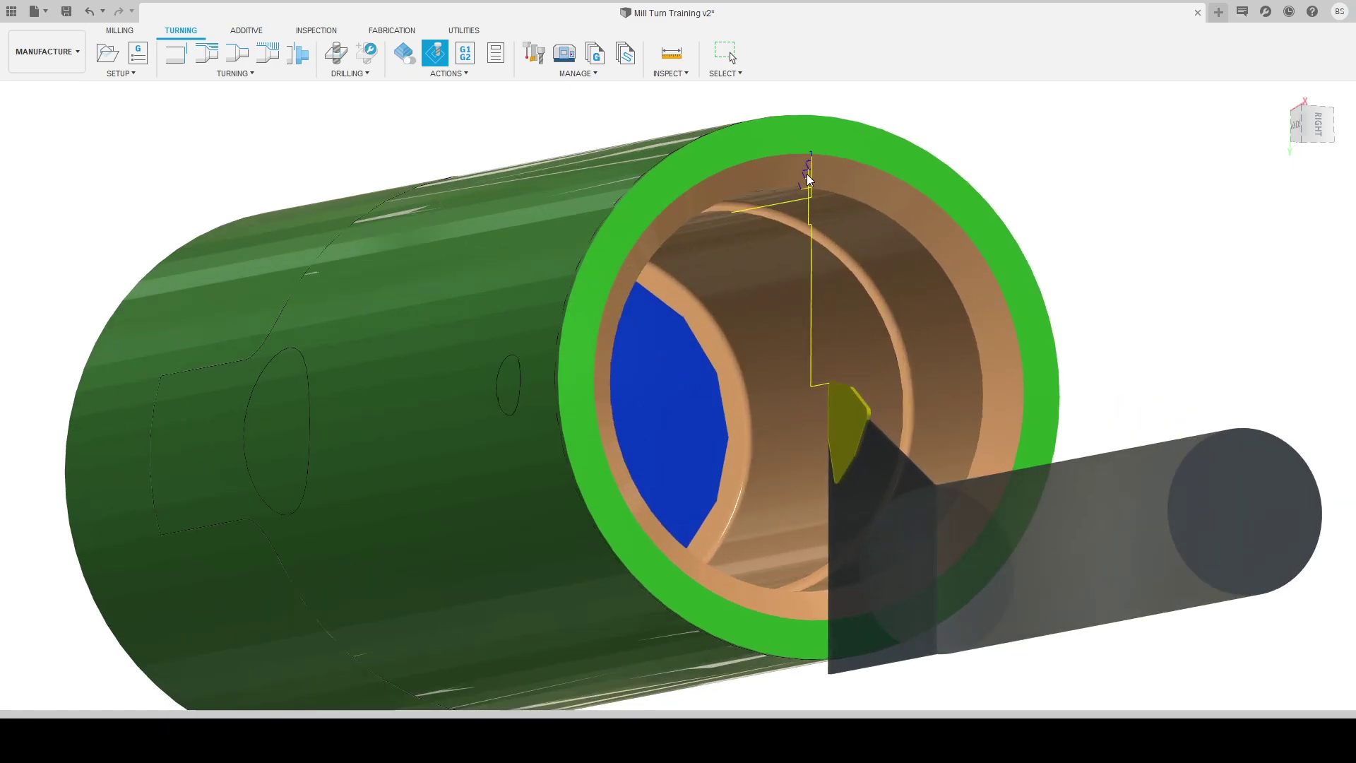
pyautogui.scroll(-3, 816, 384)
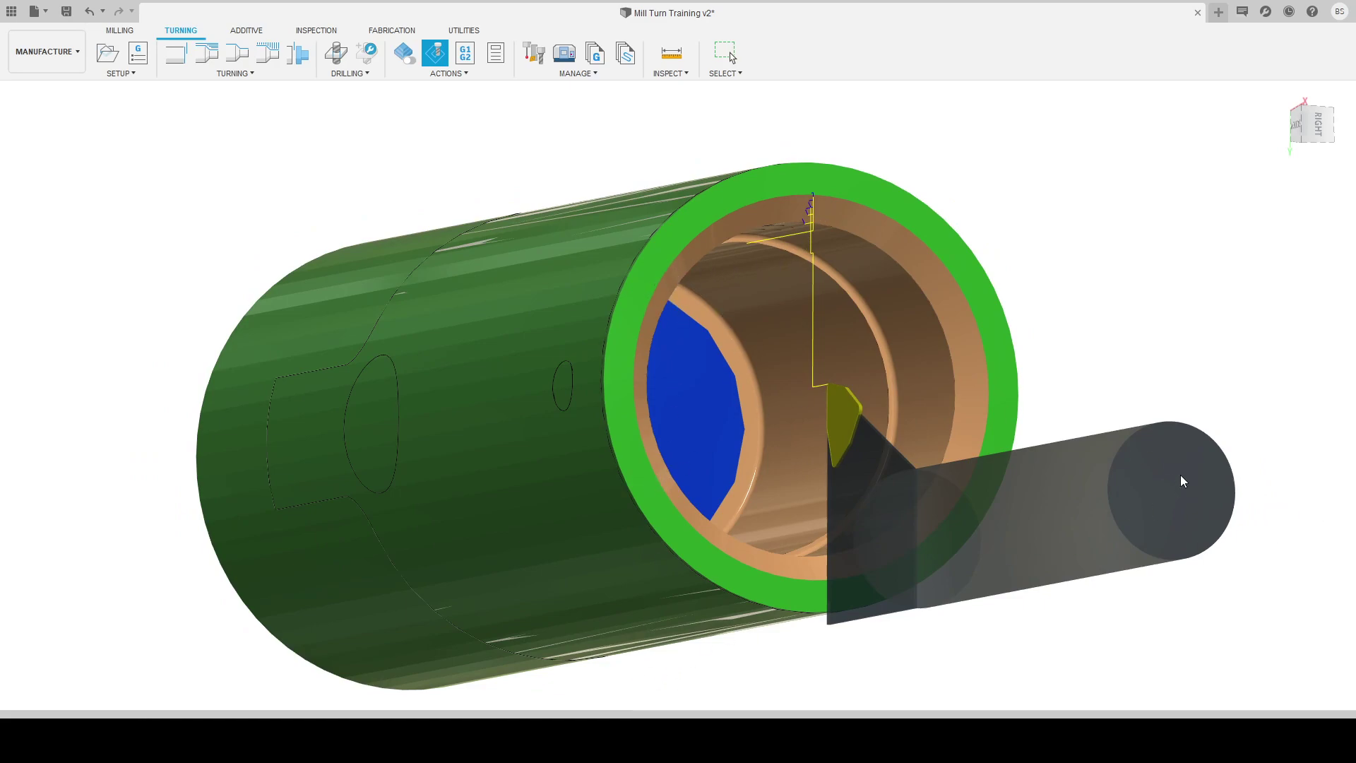
pyautogui.press('Escape')
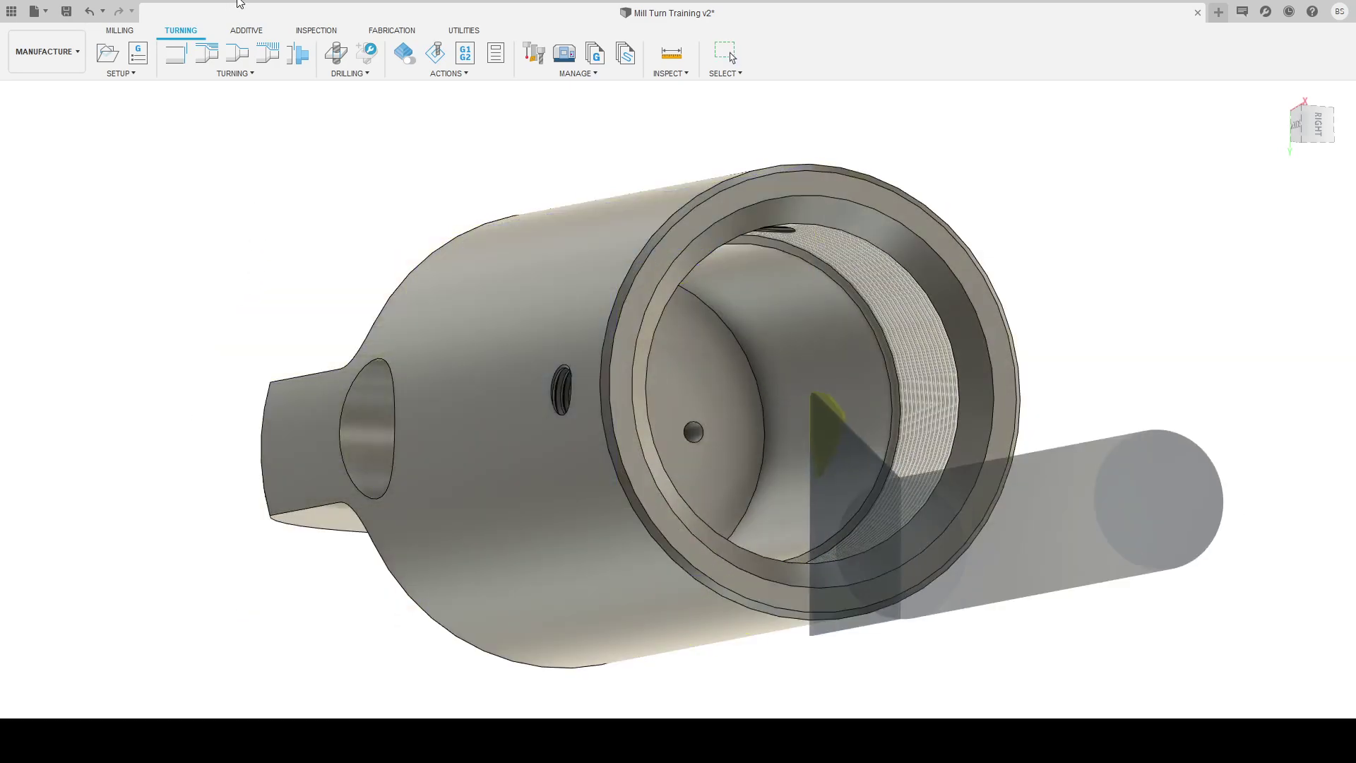
# Step: Set the internal roughing operation's clearance radius to 20 mm and check the regenerated toolpath in the bore
pyautogui.click(1230, 202)
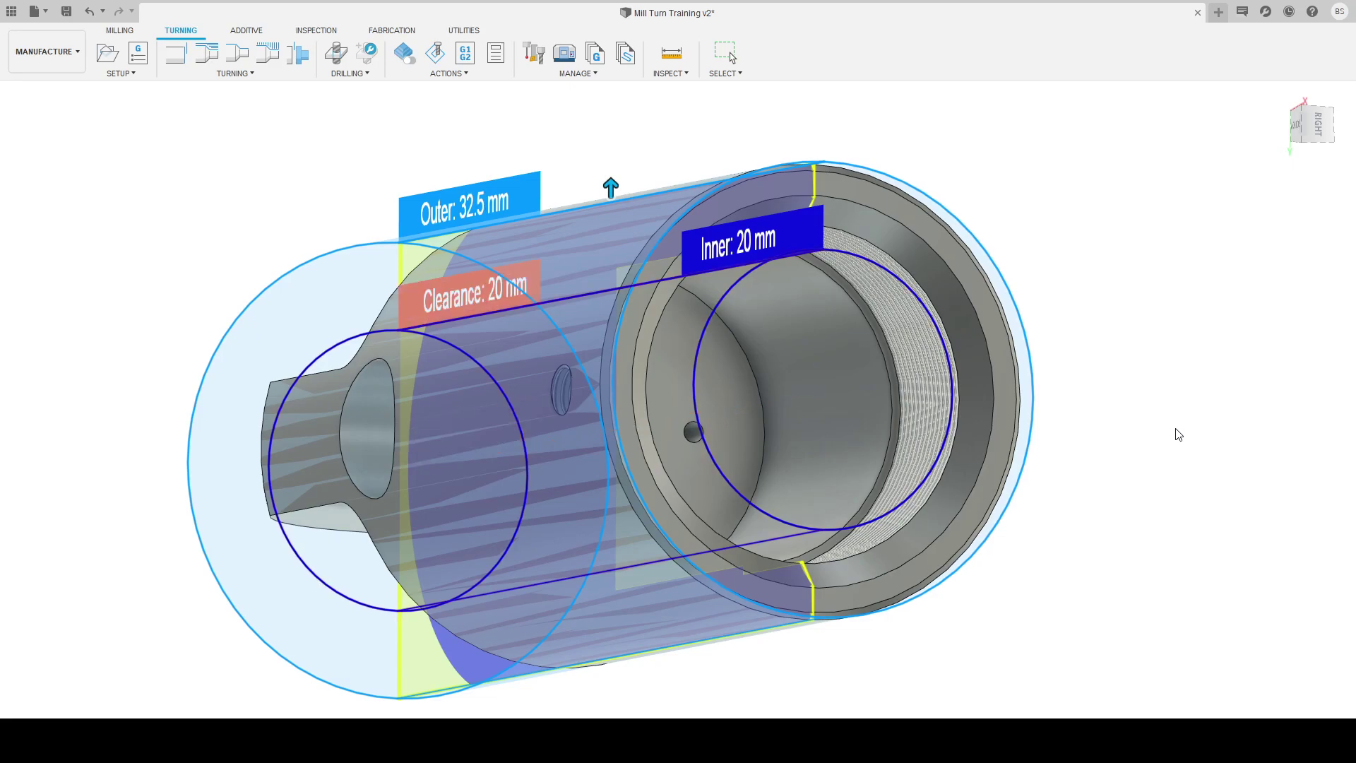
pyautogui.click(1269, 473)
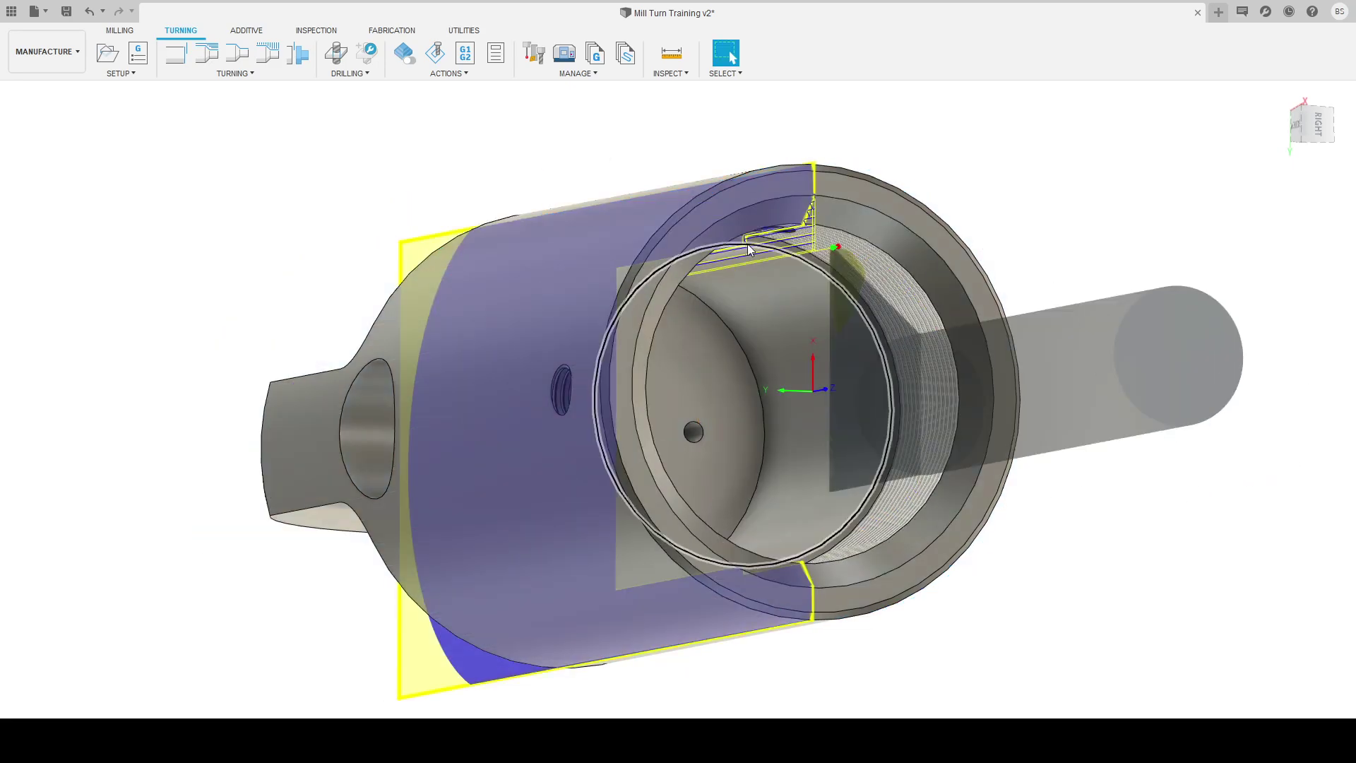
pyautogui.keyDown('shift'); pyautogui.moveTo(816, 209); pyautogui.dragTo(720, 315, button='middle'); pyautogui.keyUp('shift')
pyautogui.scroll(2, 599, 282)
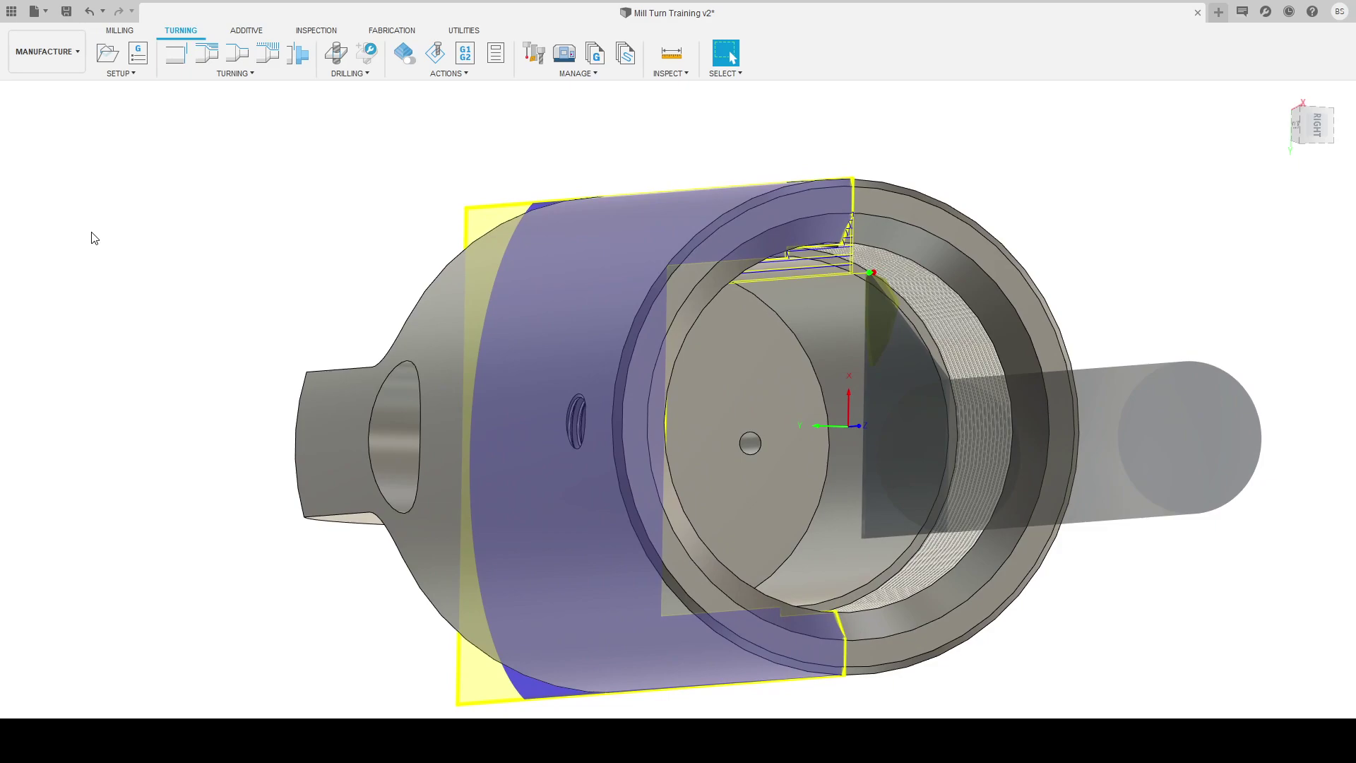
# Step: Simulate the whole second-side setup through the internal roughing, examine the boring bar's moves in the bore, and exit
pyautogui.click(93, 230)
pyautogui.click(438, 63)
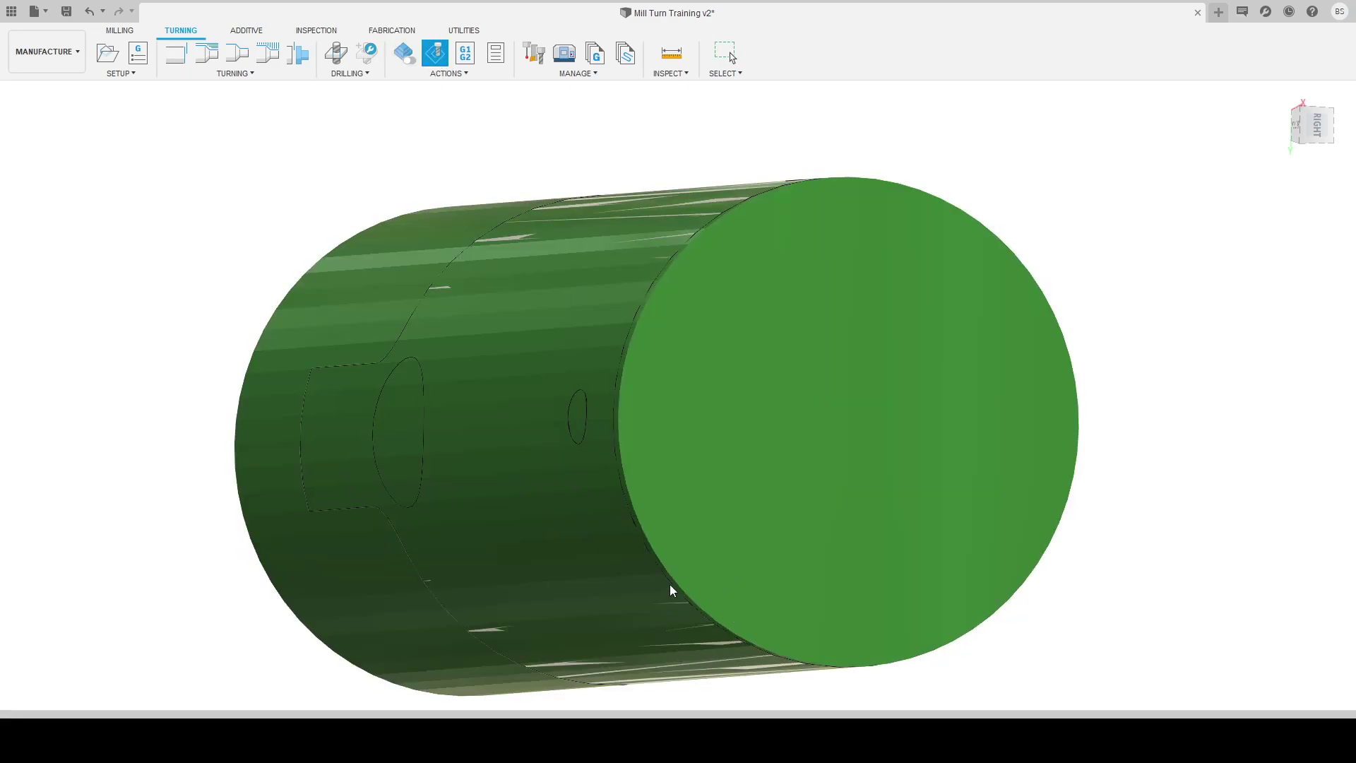
pyautogui.scroll(-3, 658, 293)
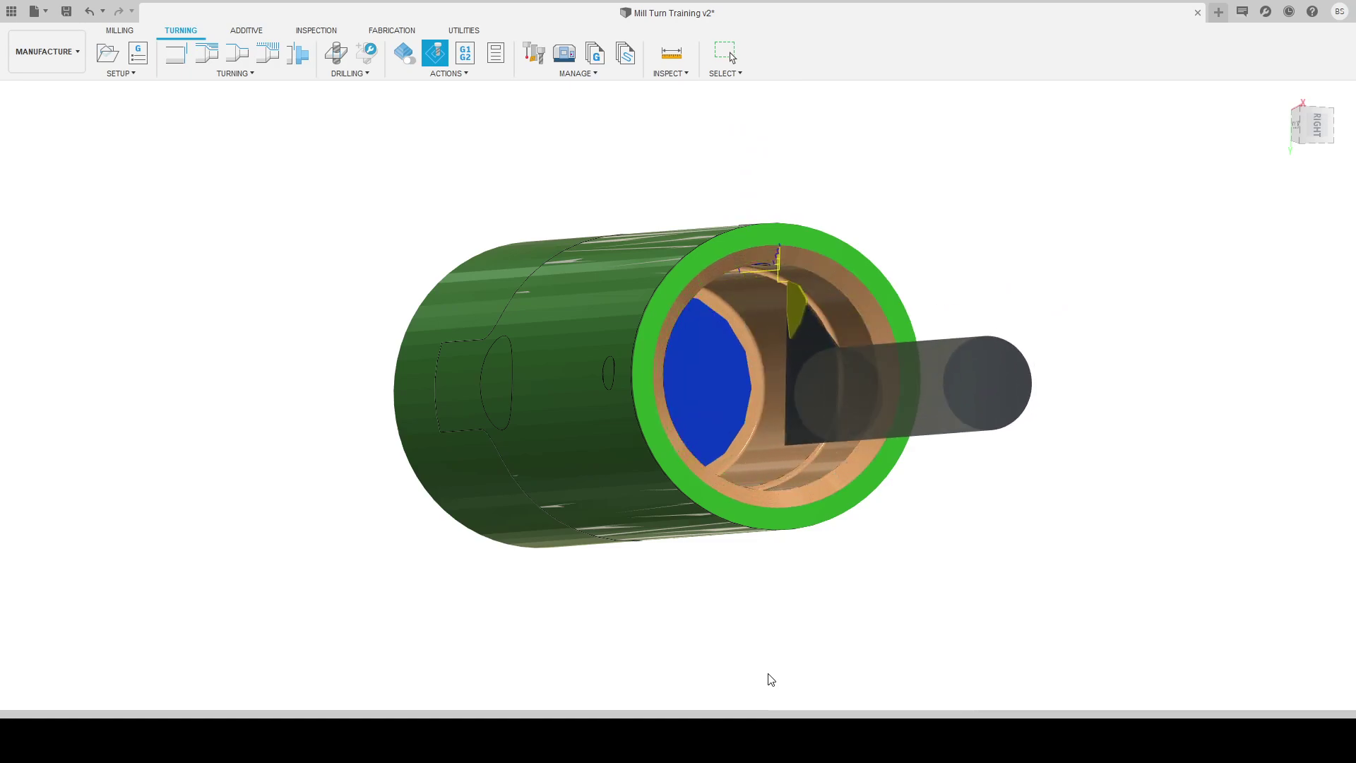
pyautogui.scroll(3, 800, 316)
pyautogui.keyDown('shift'); pyautogui.moveTo(781, 289); pyautogui.dragTo(1328, 518, button='middle'); pyautogui.keyUp('shift')
pyautogui.scroll(-1, 882, 311)
pyautogui.press('Escape')
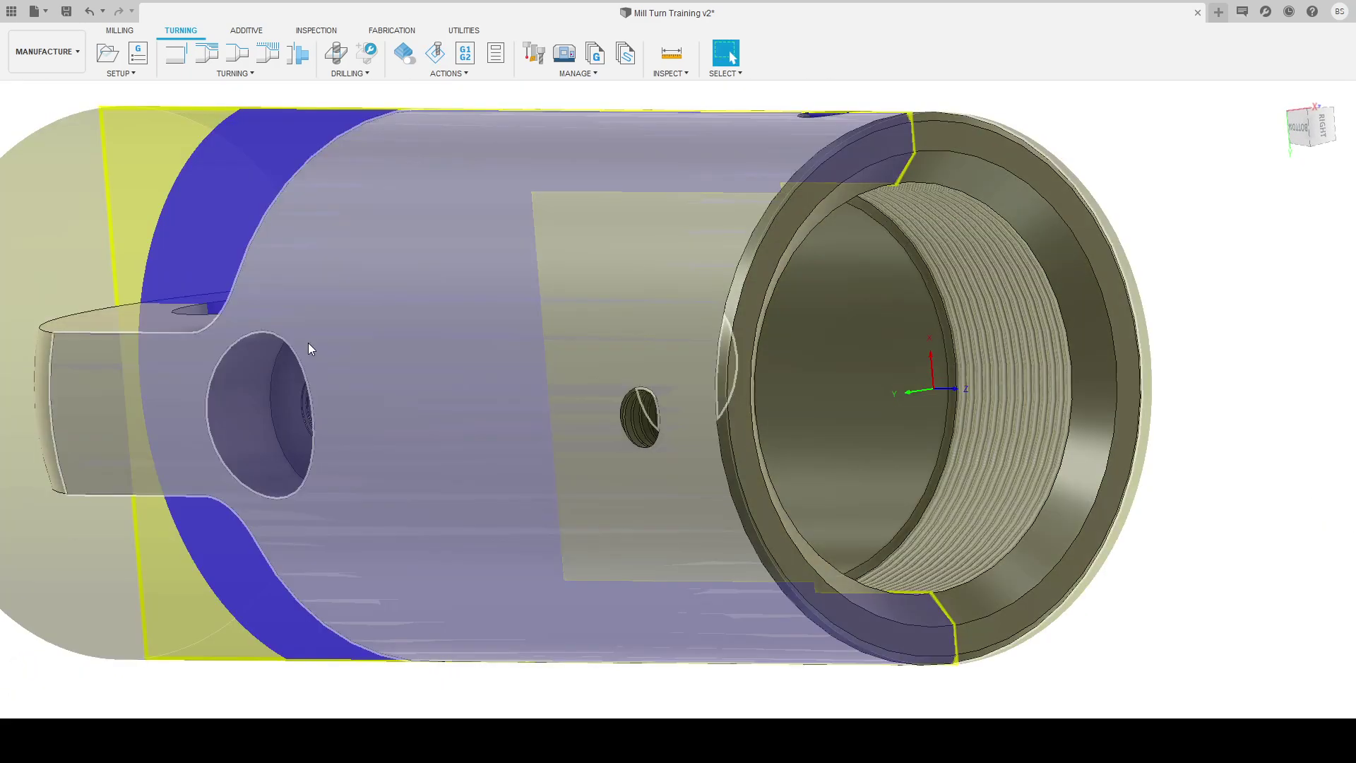
# Step: Set the internal roughing operation's clearance radius to 19.5 mm
pyautogui.click(75, 284)
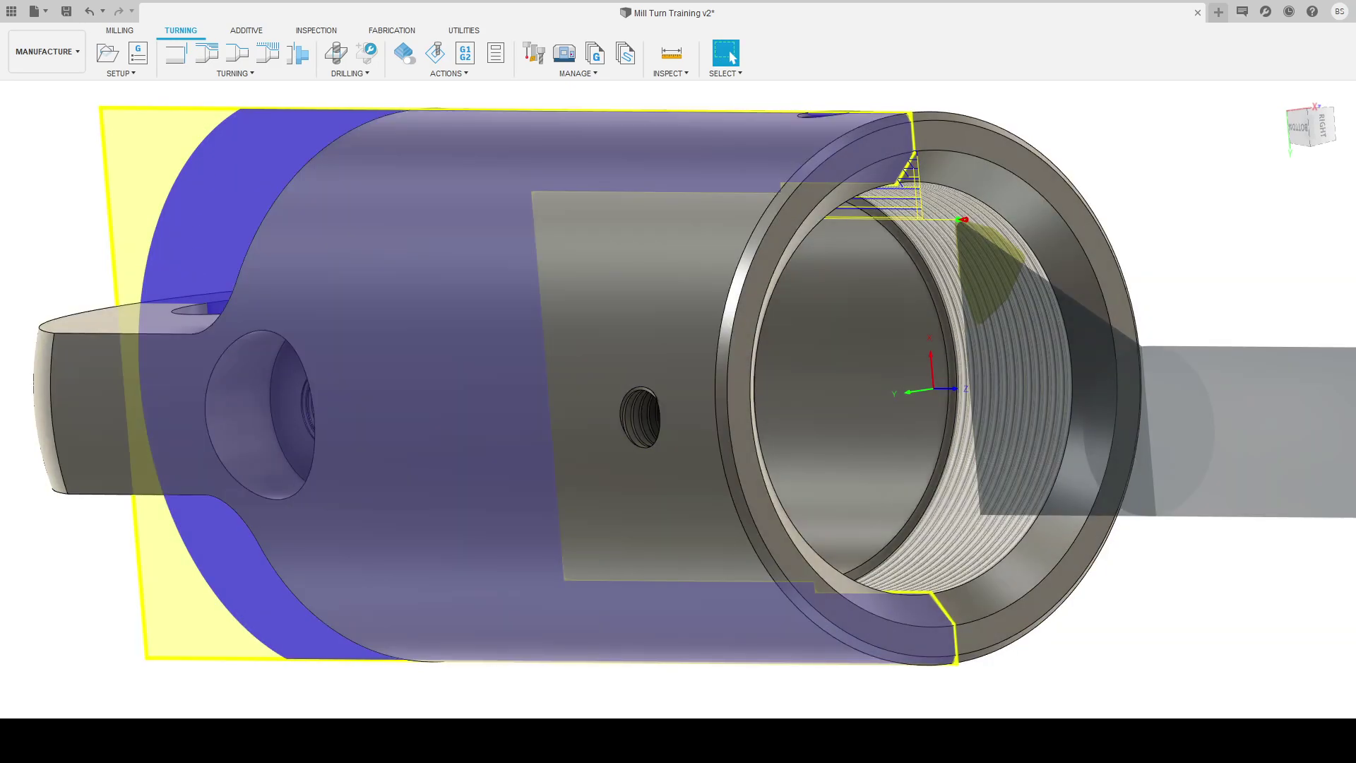
pyautogui.click(1165, 161)
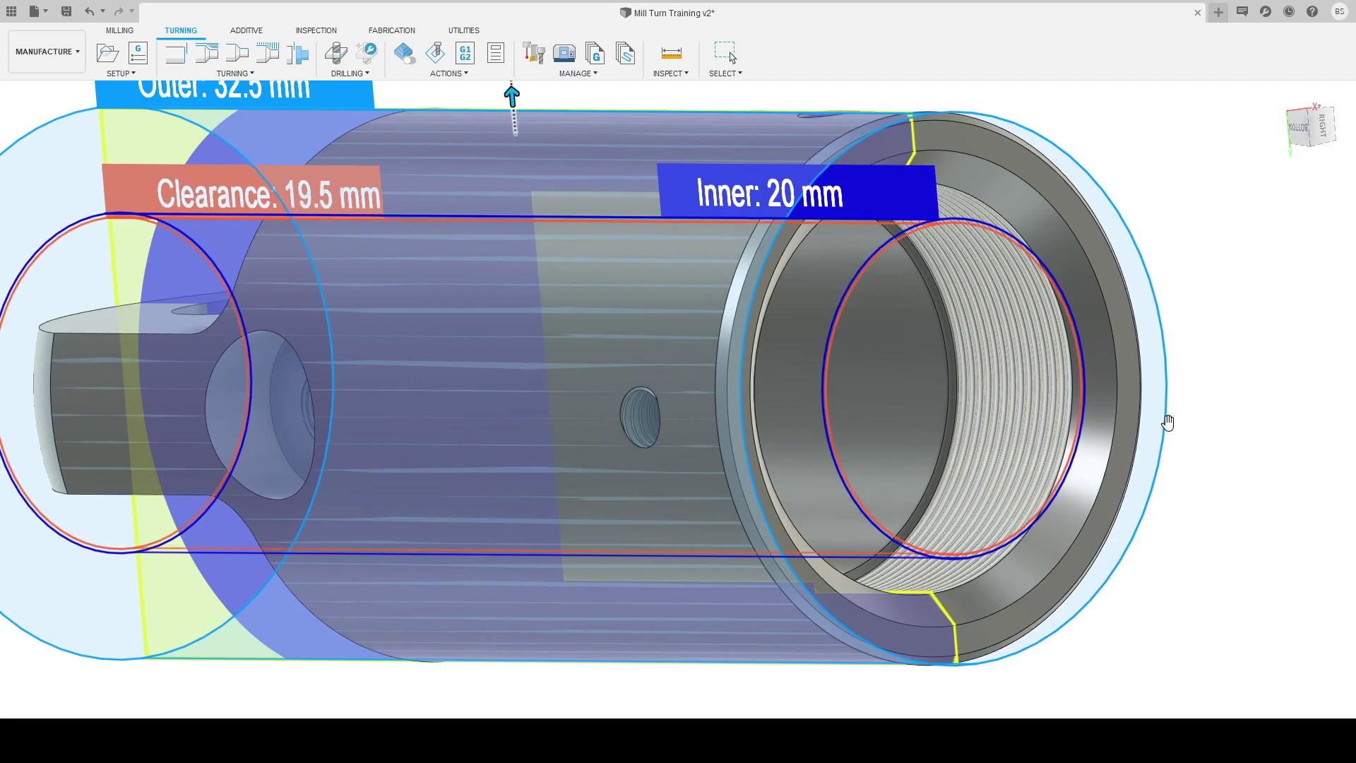
pyautogui.press('Return')
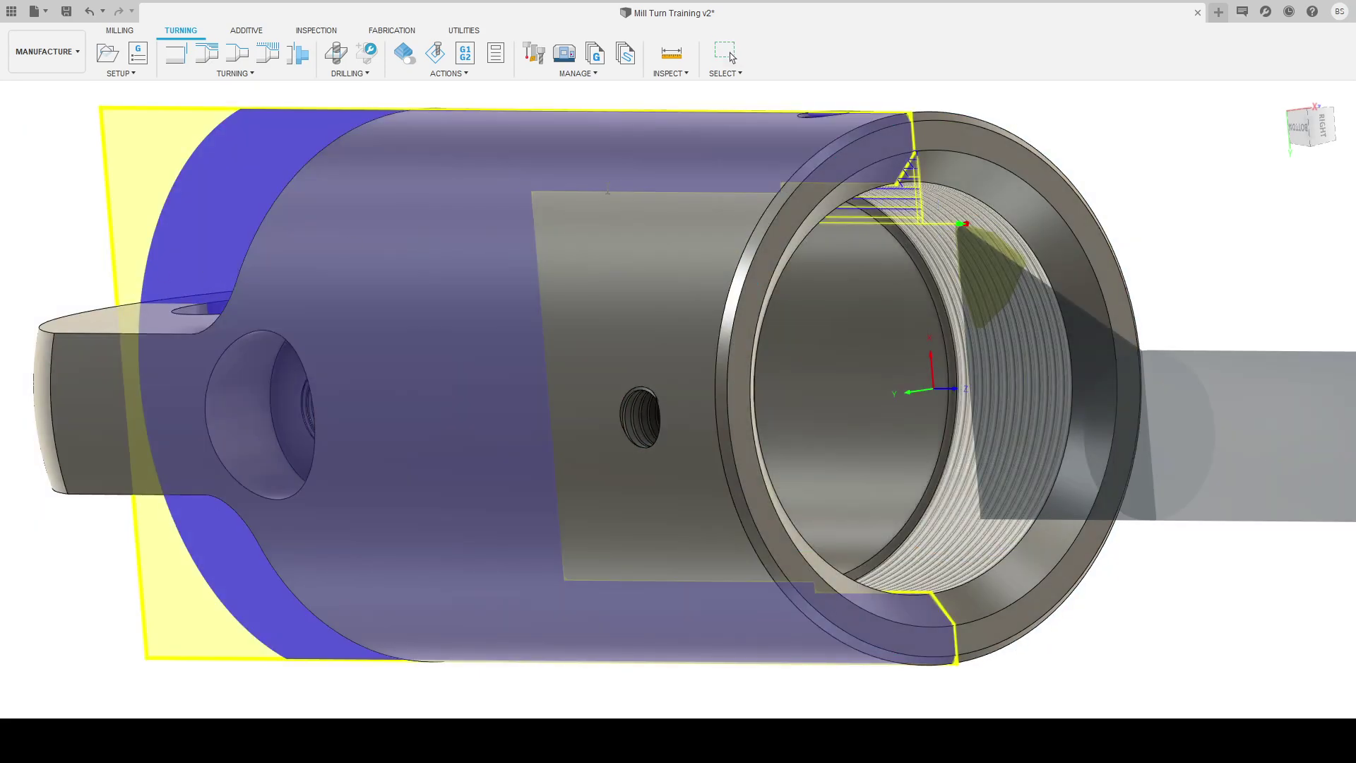
# Step: Set the internal roughing operation's clearance radius to 19 mm with the inner radius at 20 mm, and check the regenerated passes
pyautogui.keyDown('shift'); pyautogui.moveTo(841, 553); pyautogui.dragTo(526, 290, button='middle'); pyautogui.keyUp('shift')
pyautogui.scroll(5, 578, 243)
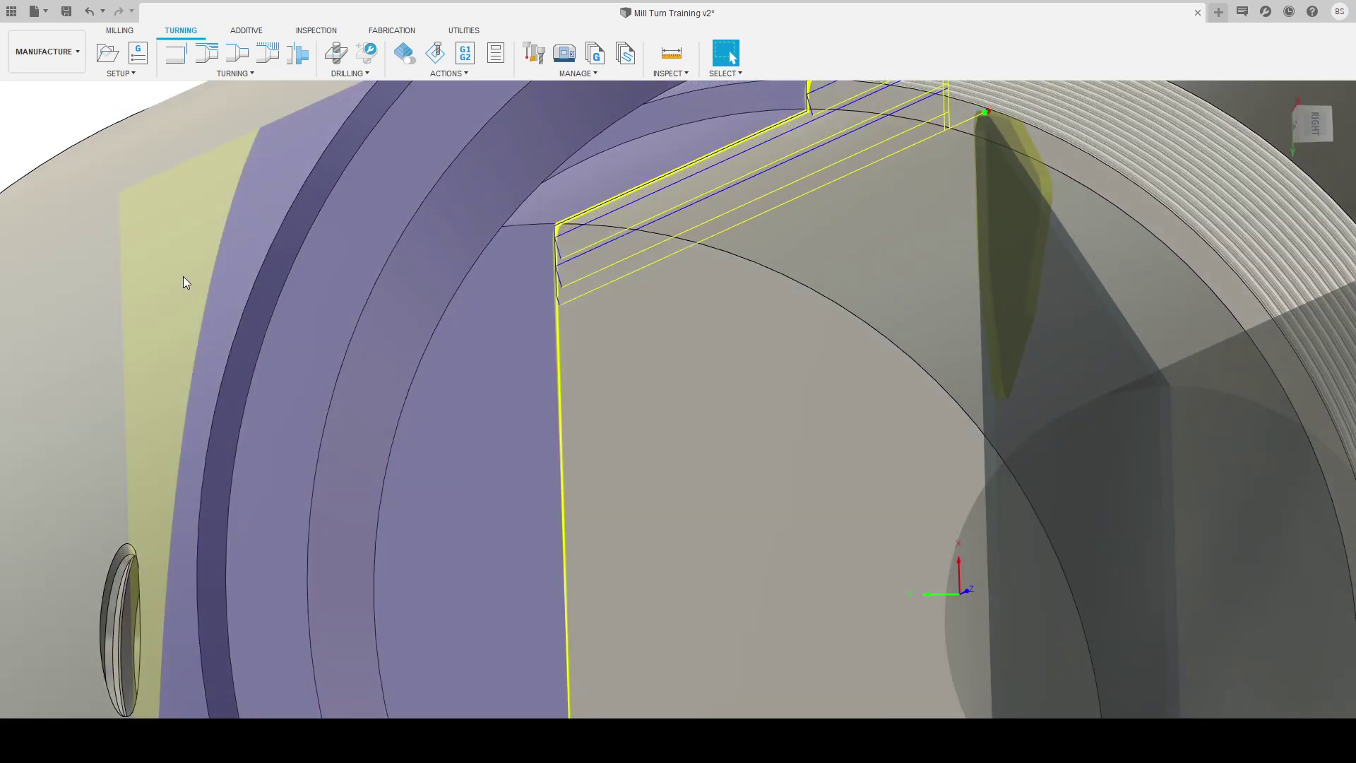
pyautogui.click(237, 53)
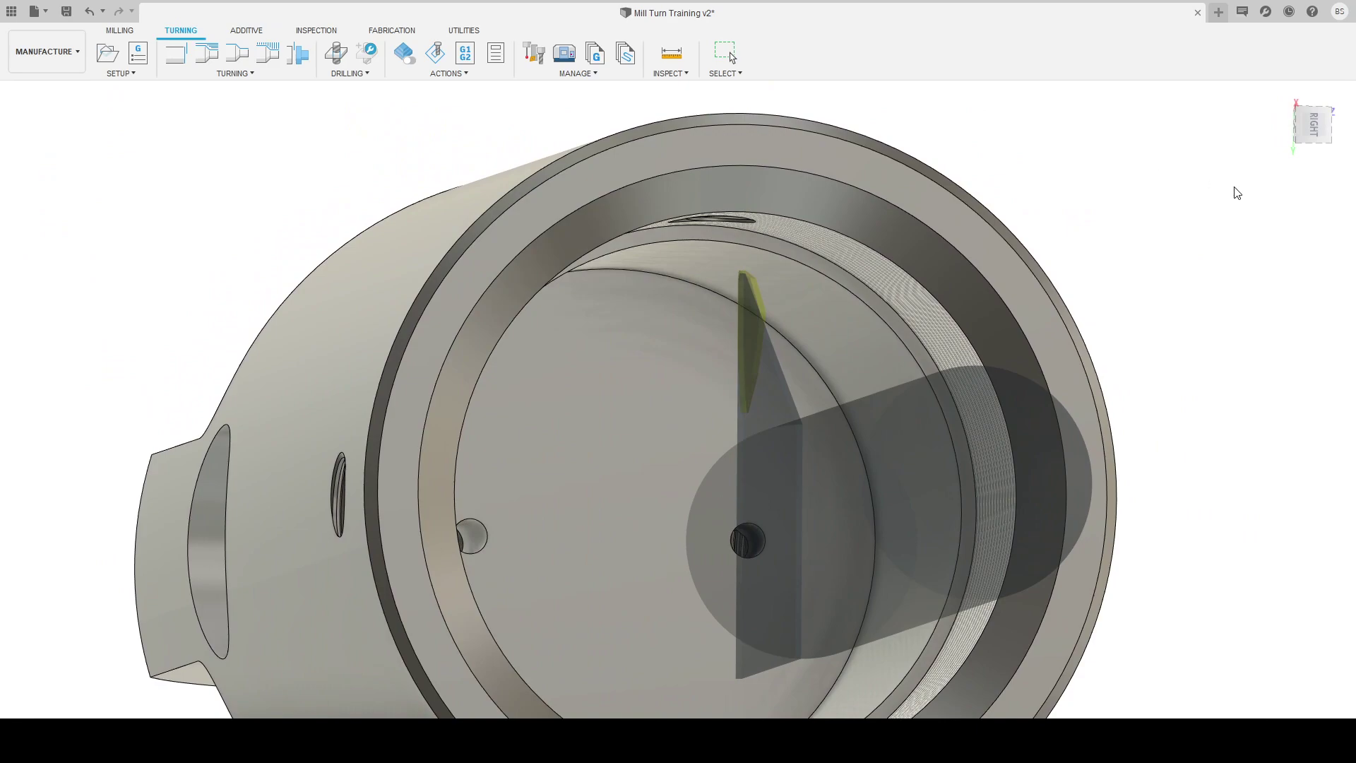
pyautogui.click(1256, 202)
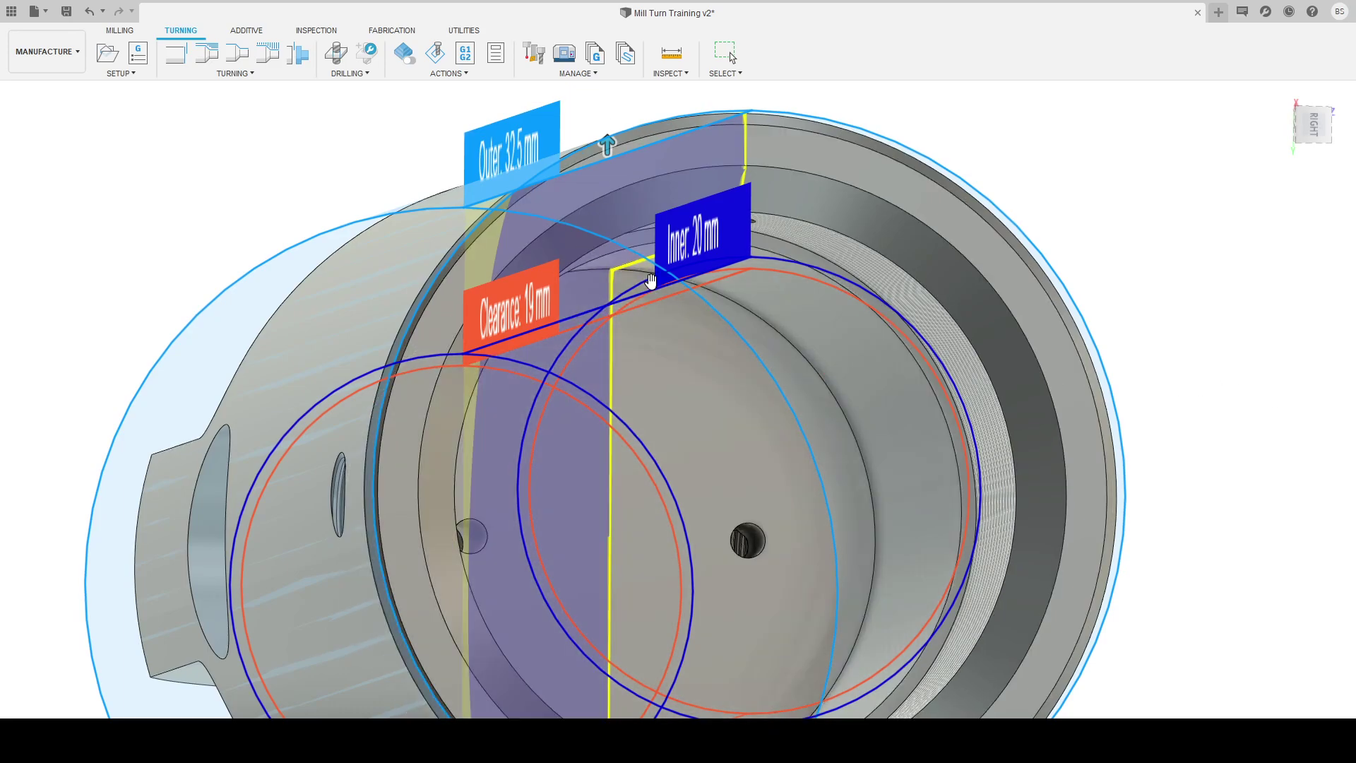
pyautogui.scroll(-3, 844, 330)
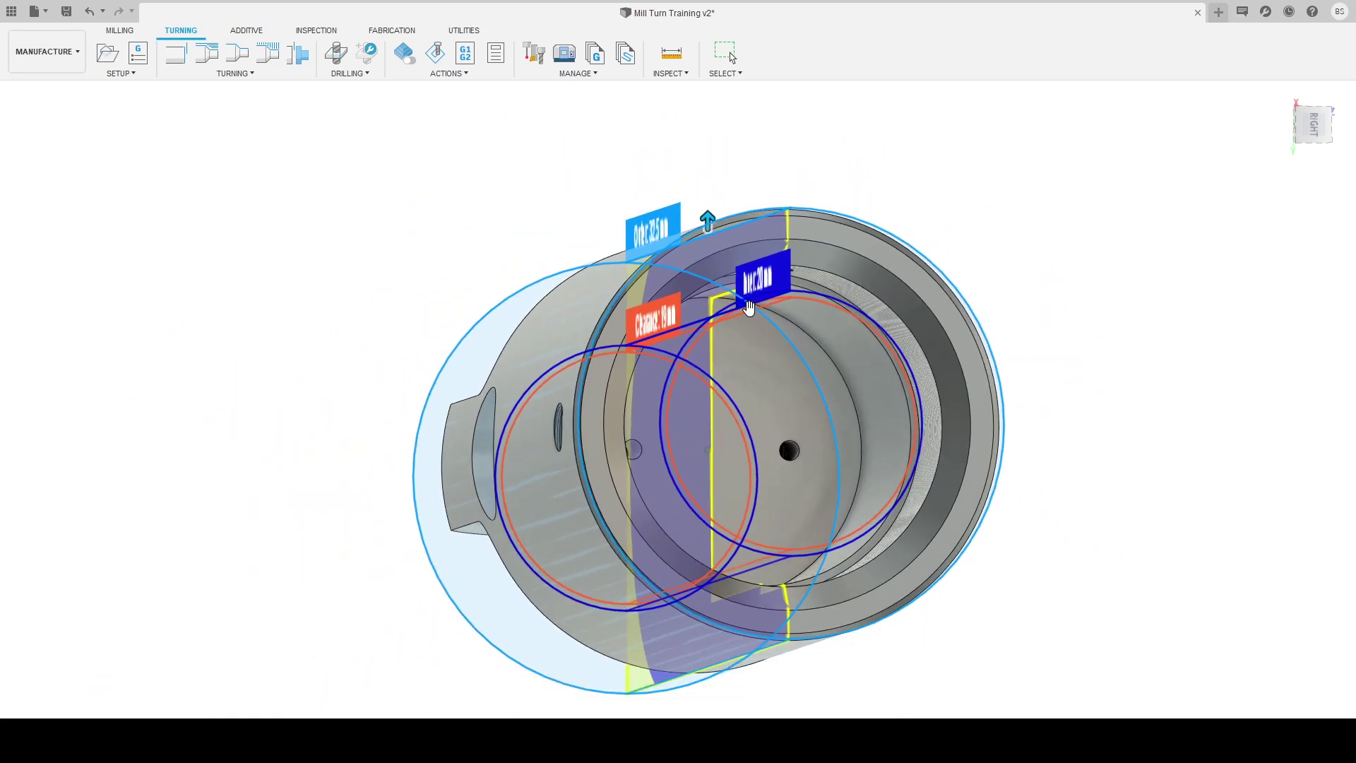
pyautogui.click(1271, 466)
pyautogui.keyDown('shift'); pyautogui.moveTo(573, 346); pyautogui.dragTo(257, 289, button='middle'); pyautogui.keyUp('shift')
pyautogui.scroll(1, 899, 384)
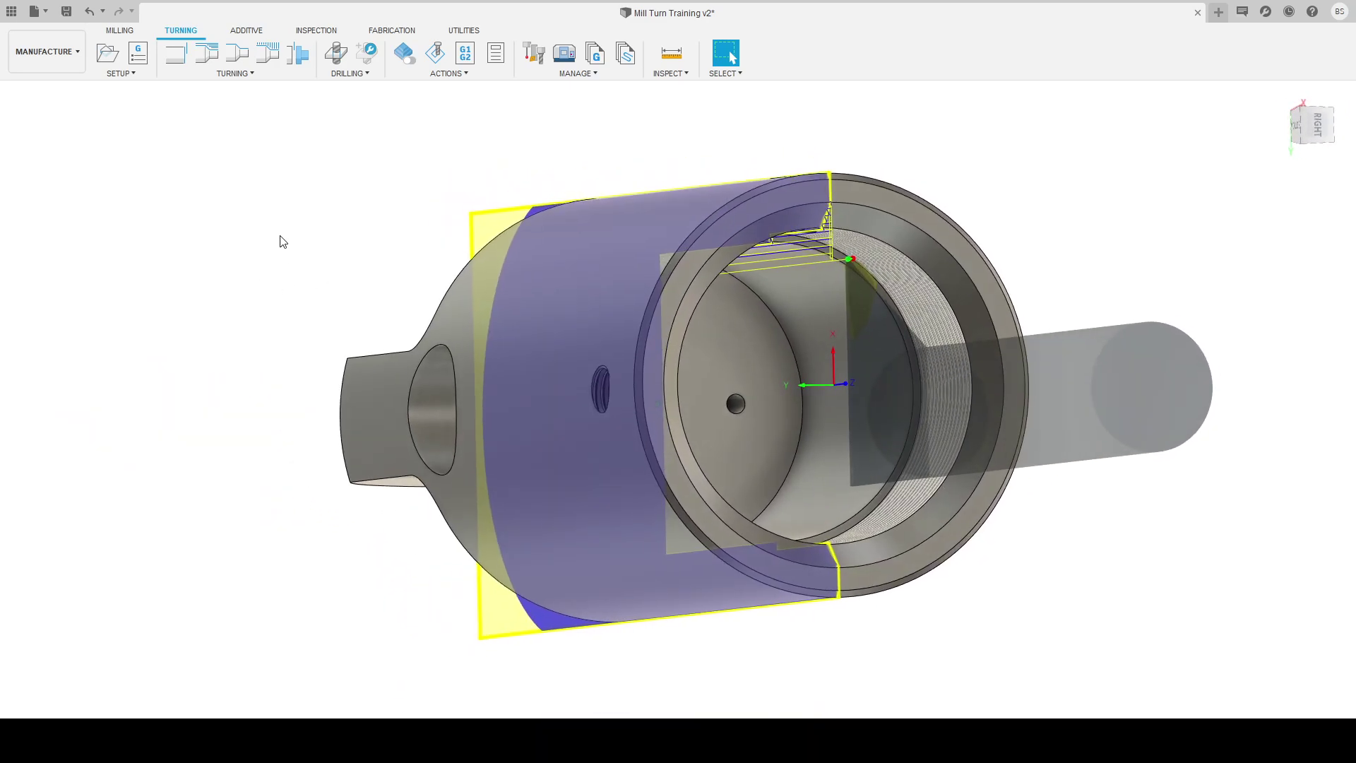
# Step: Add an internal profile finishing operation using the boring bar and examine its toolpath in the bore
pyautogui.click(236, 74)
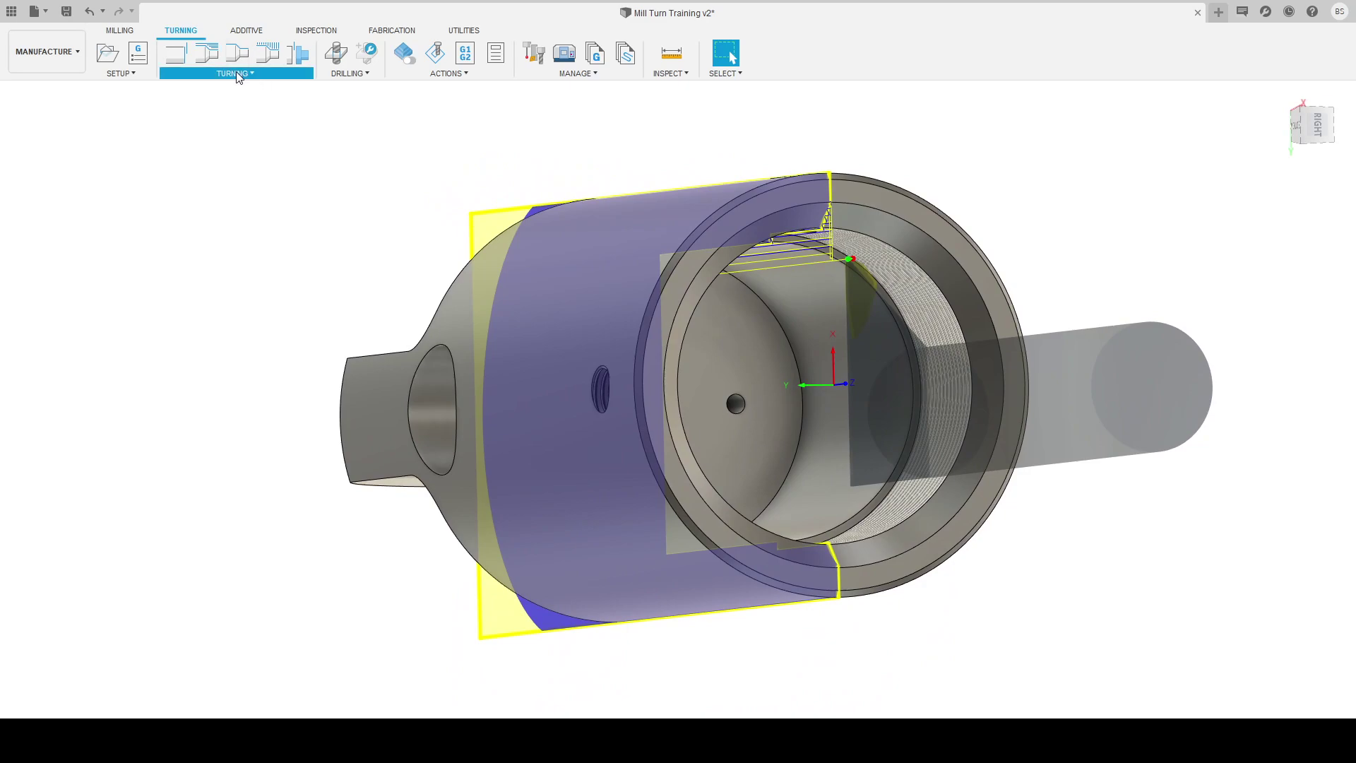
pyautogui.click(258, 130)
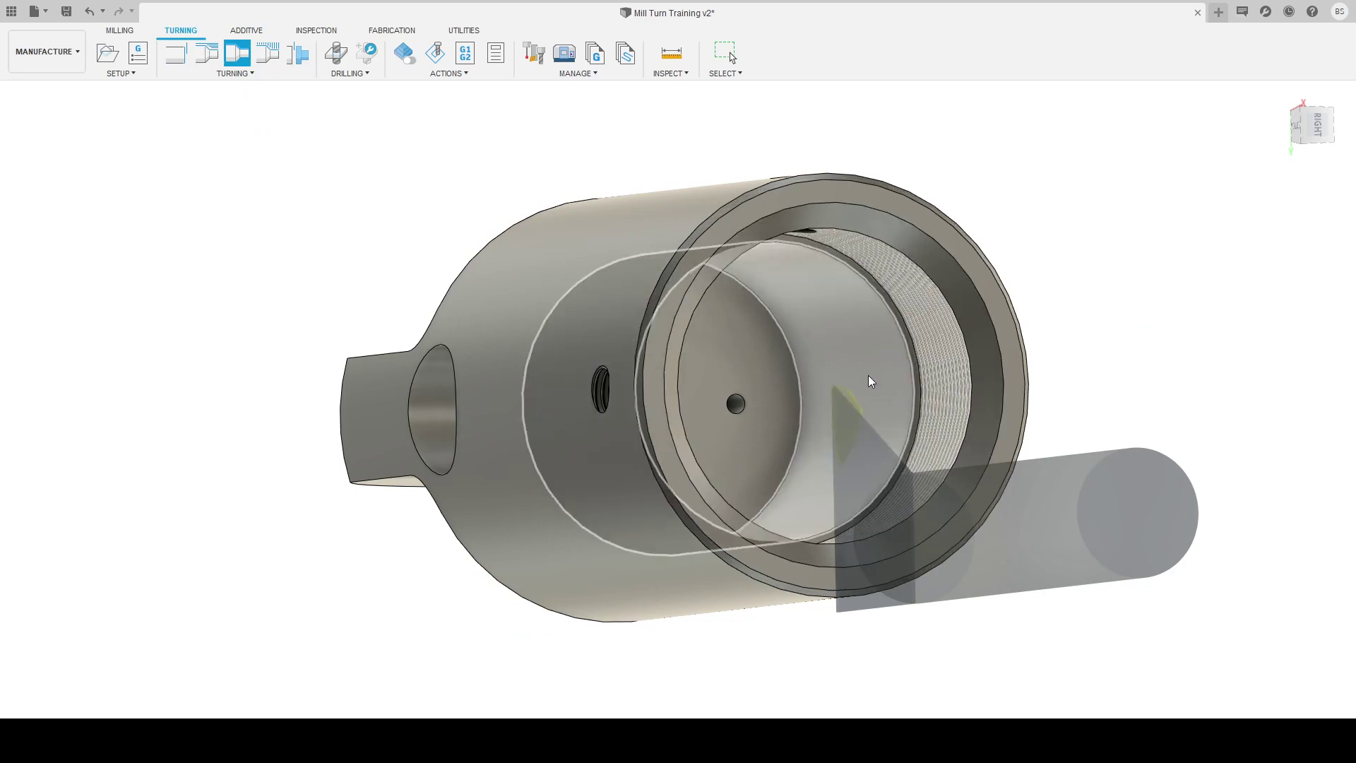
pyautogui.click(1280, 666)
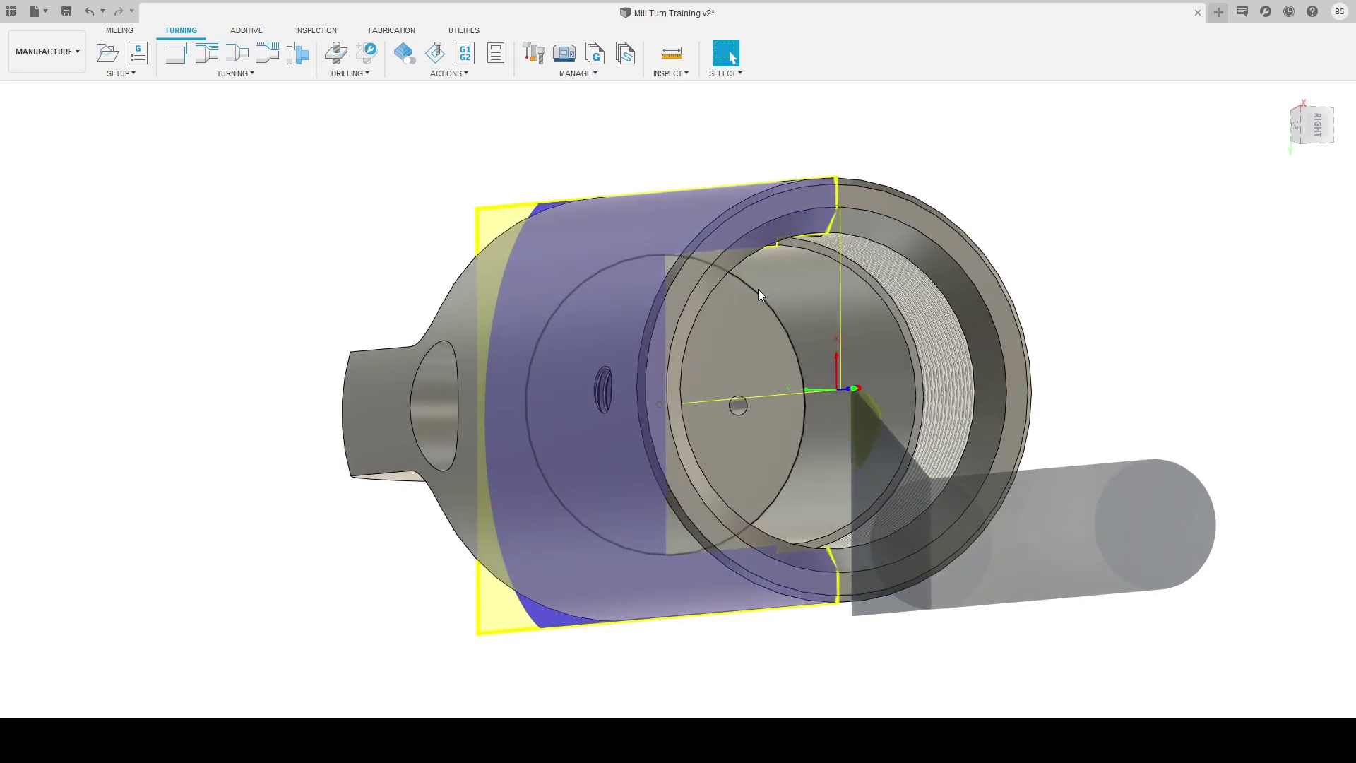
pyautogui.scroll(3, 673, 409)
pyautogui.scroll(-2, 683, 413)
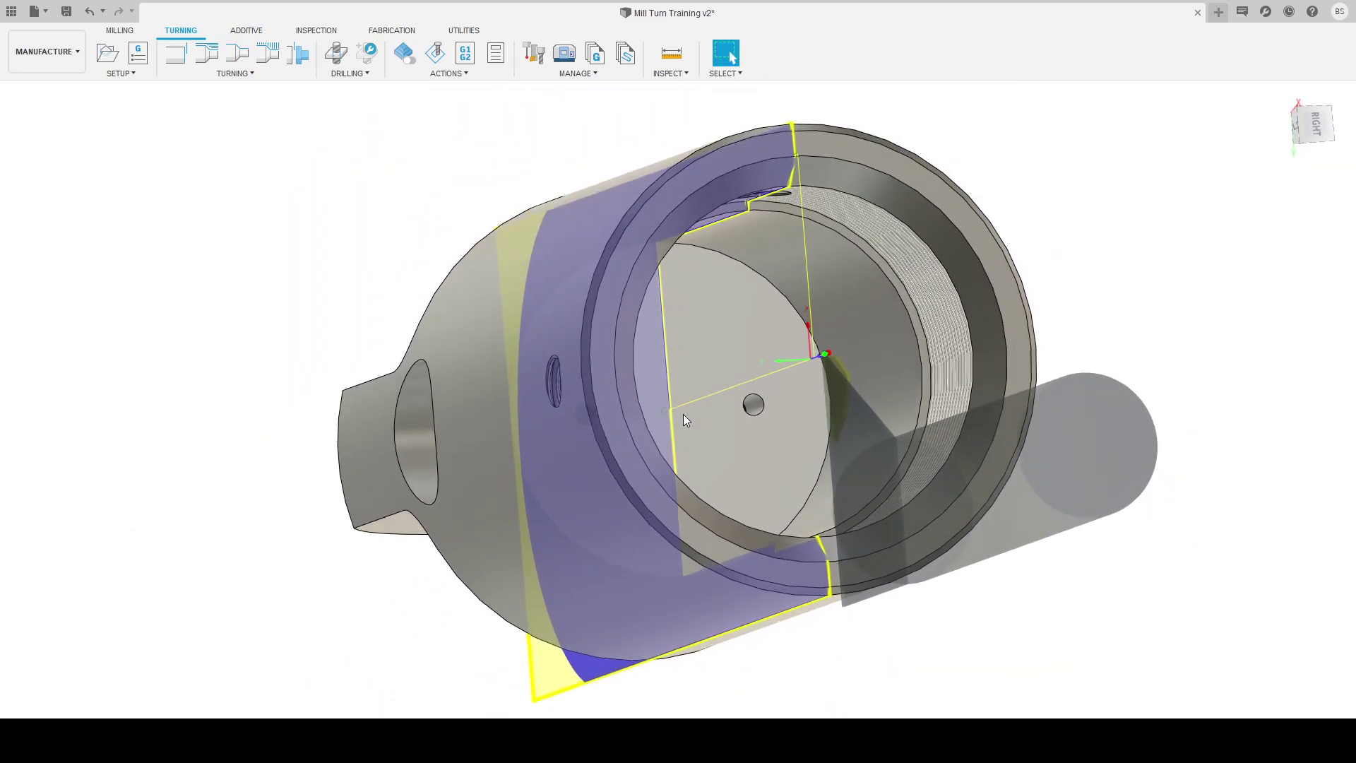
pyautogui.keyDown('shift'); pyautogui.moveTo(797, 222); pyautogui.dragTo(662, 308, button='middle'); pyautogui.keyUp('shift')
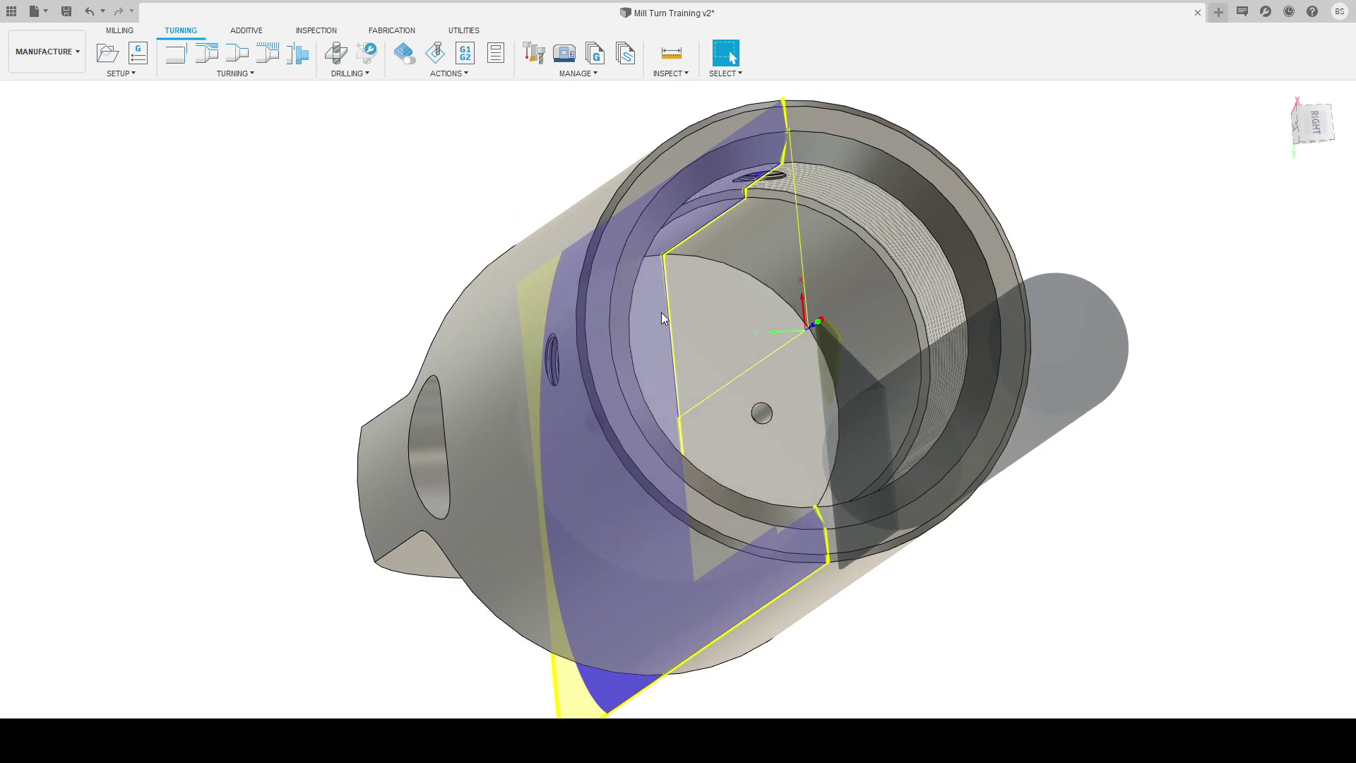
# Step: Simulate the second-side setup through the internal finishing pass, watch the boring bar for collisions, and exit
pyautogui.keyDown('shift'); pyautogui.moveTo(677, 421); pyautogui.dragTo(108, 226, button='middle'); pyautogui.keyUp('shift')
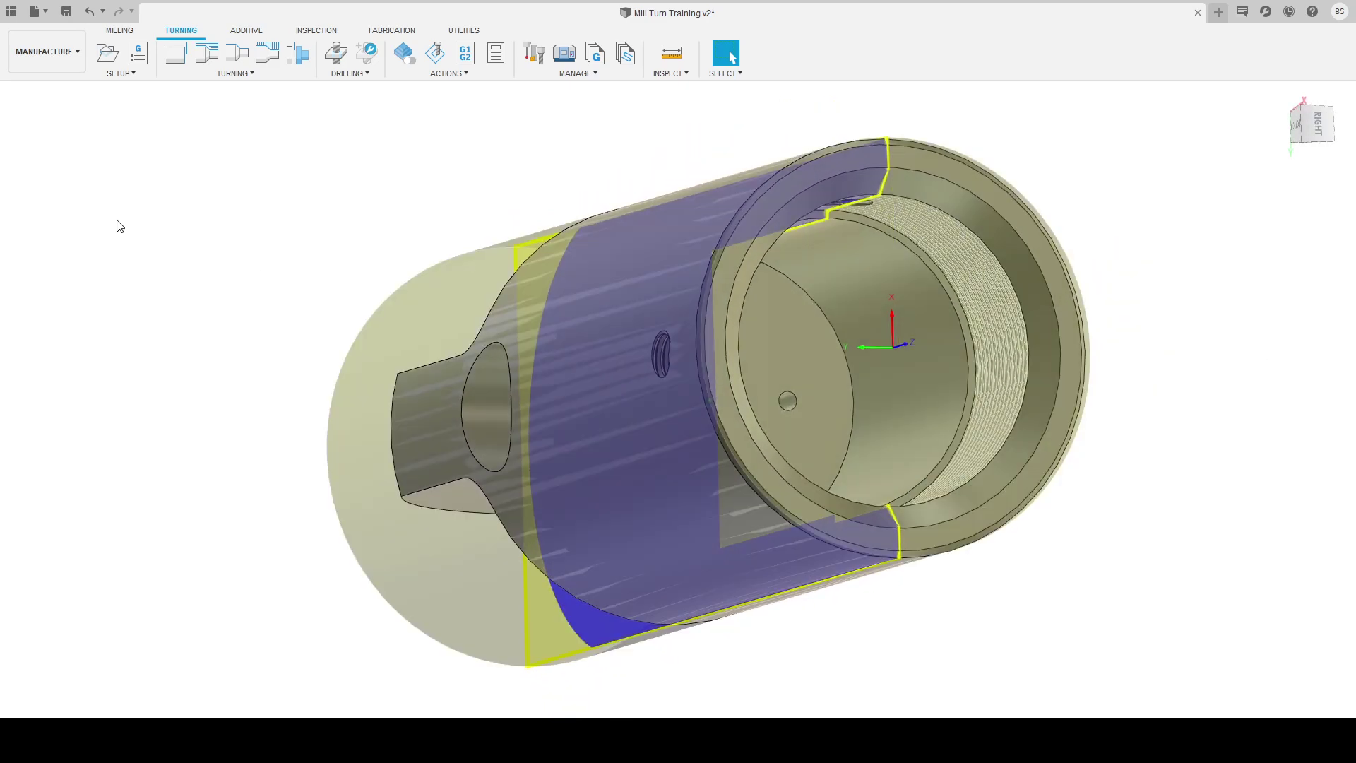
pyautogui.click(436, 55)
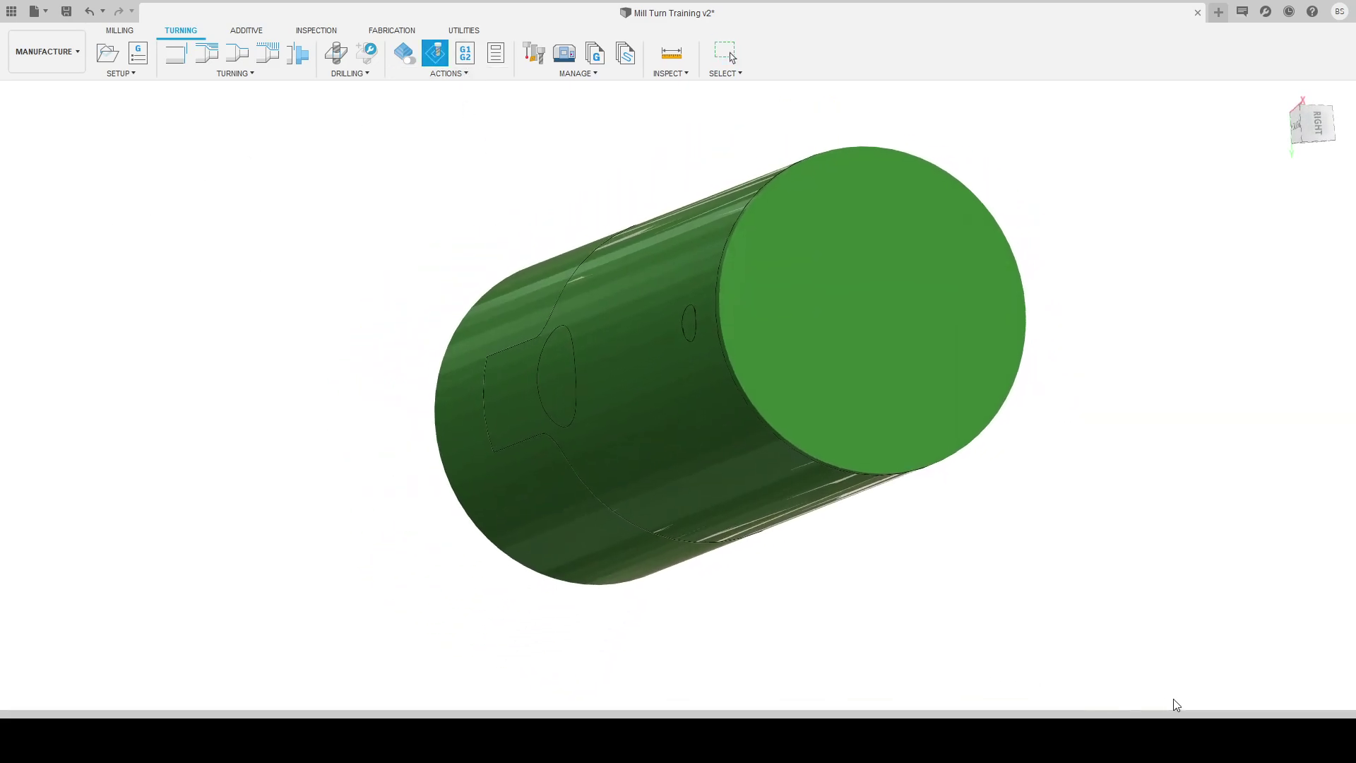
pyautogui.click(991, 717)
pyautogui.scroll(-2, 829, 426)
pyautogui.scroll(1, 782, 452)
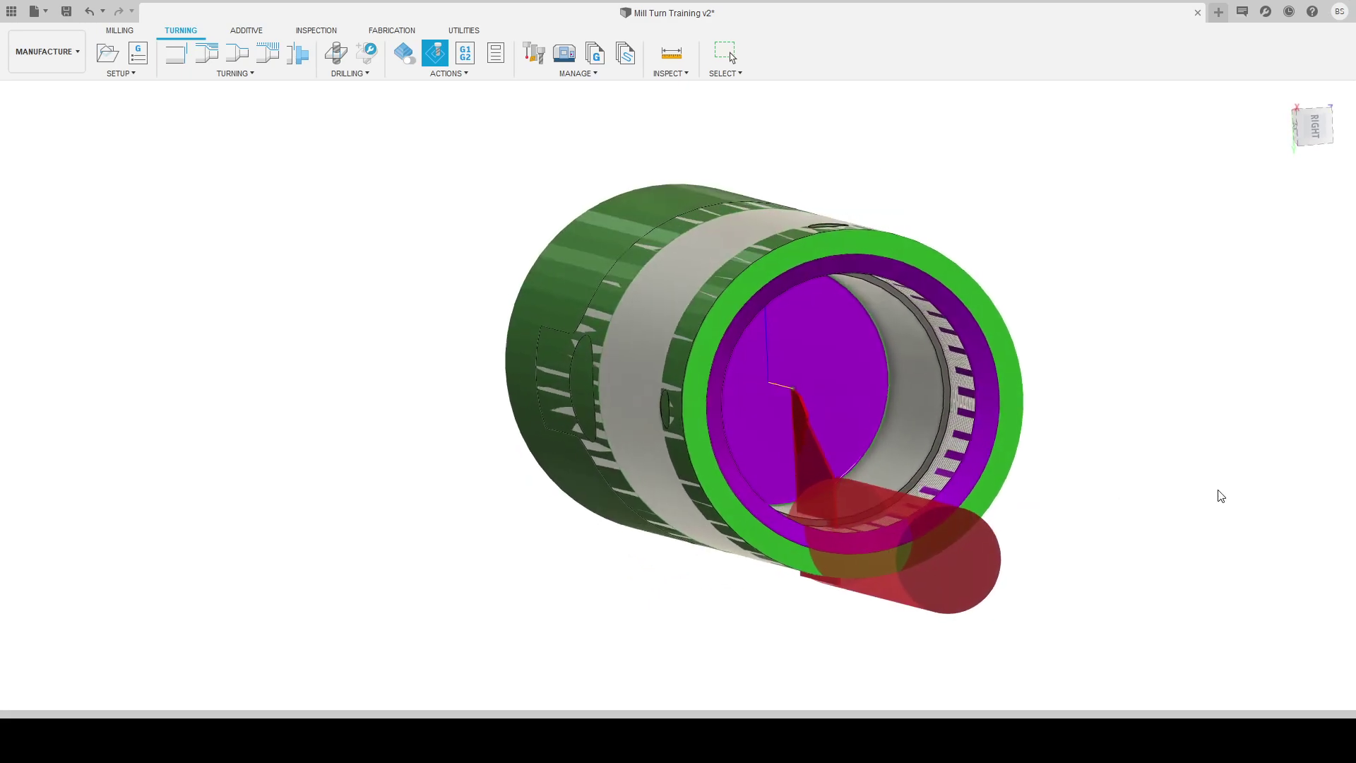
pyautogui.click(1314, 510)
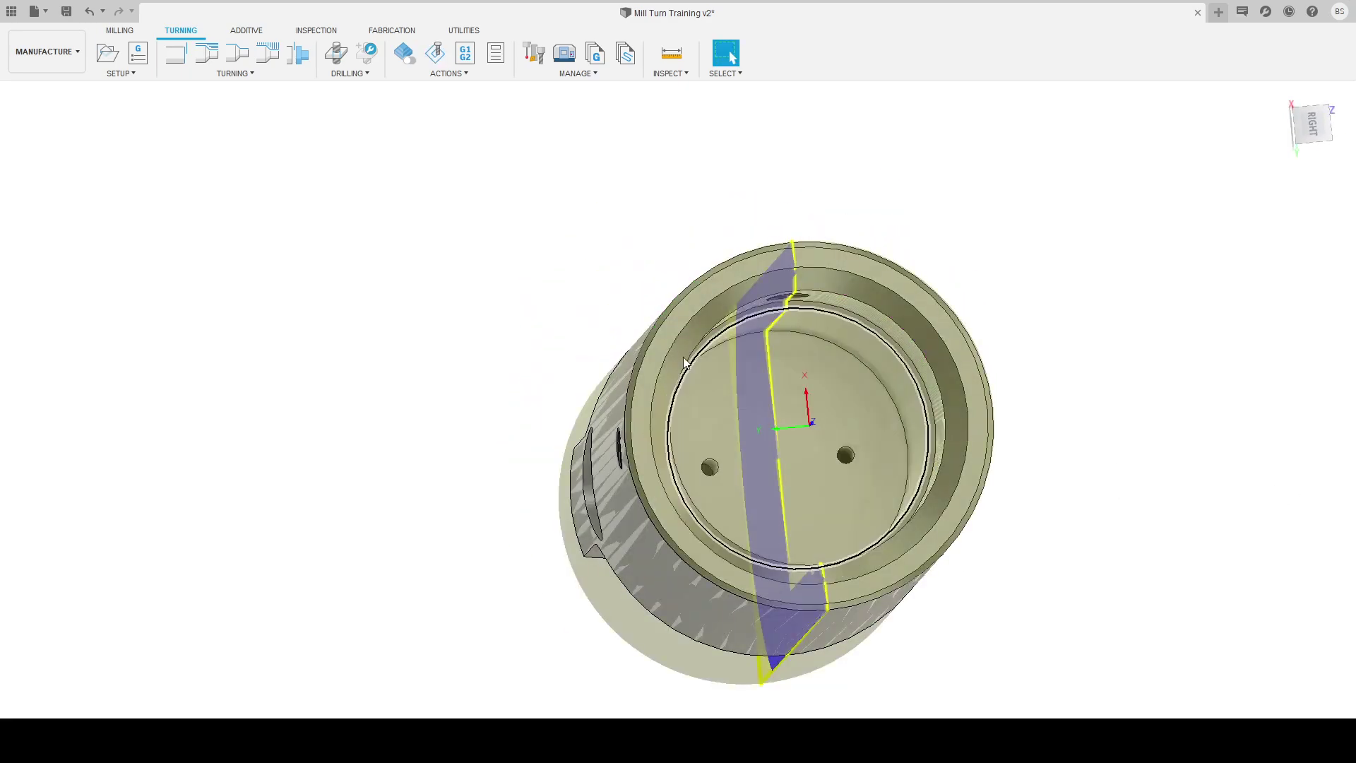
# Step: Adjust the internal finishing operation's clearance and inner radii, and check the regenerated toolpath in the bore
pyautogui.click(189, 304)
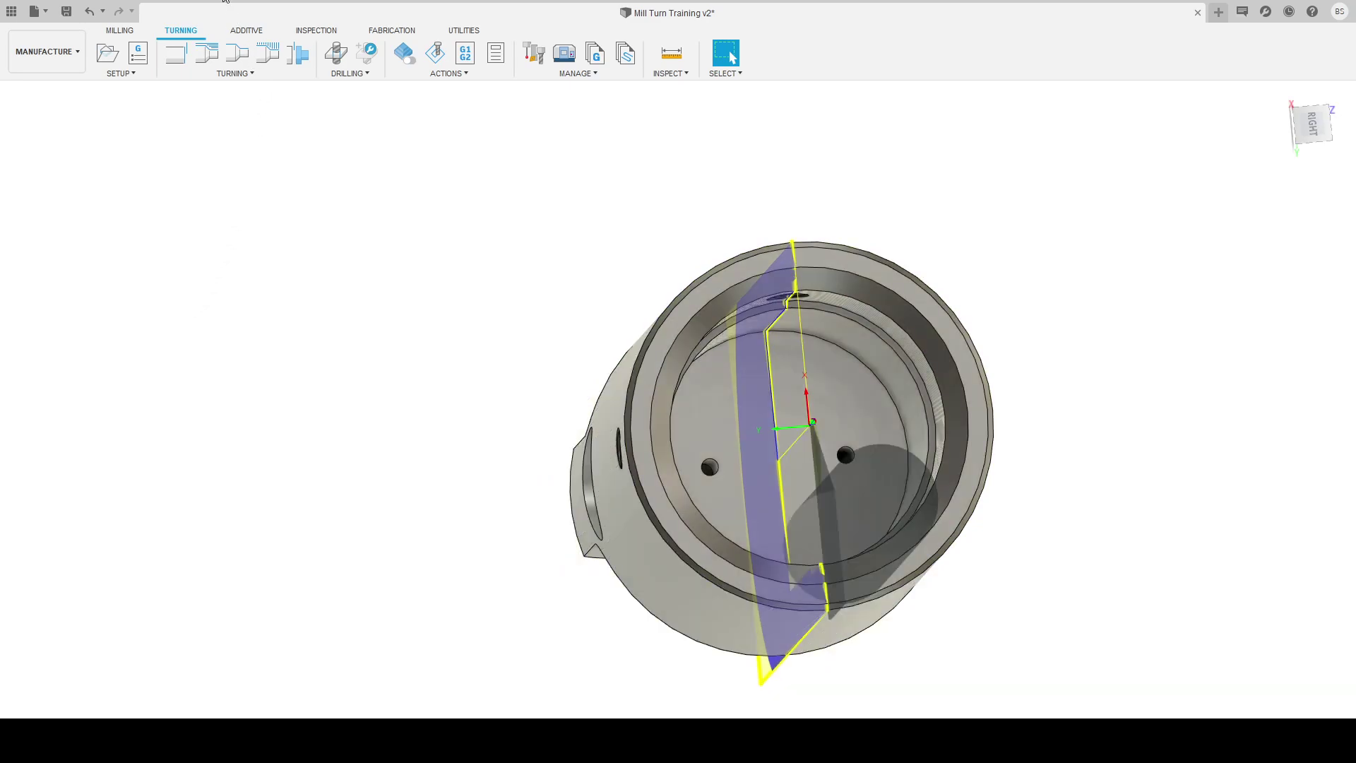
pyautogui.press('Escape')
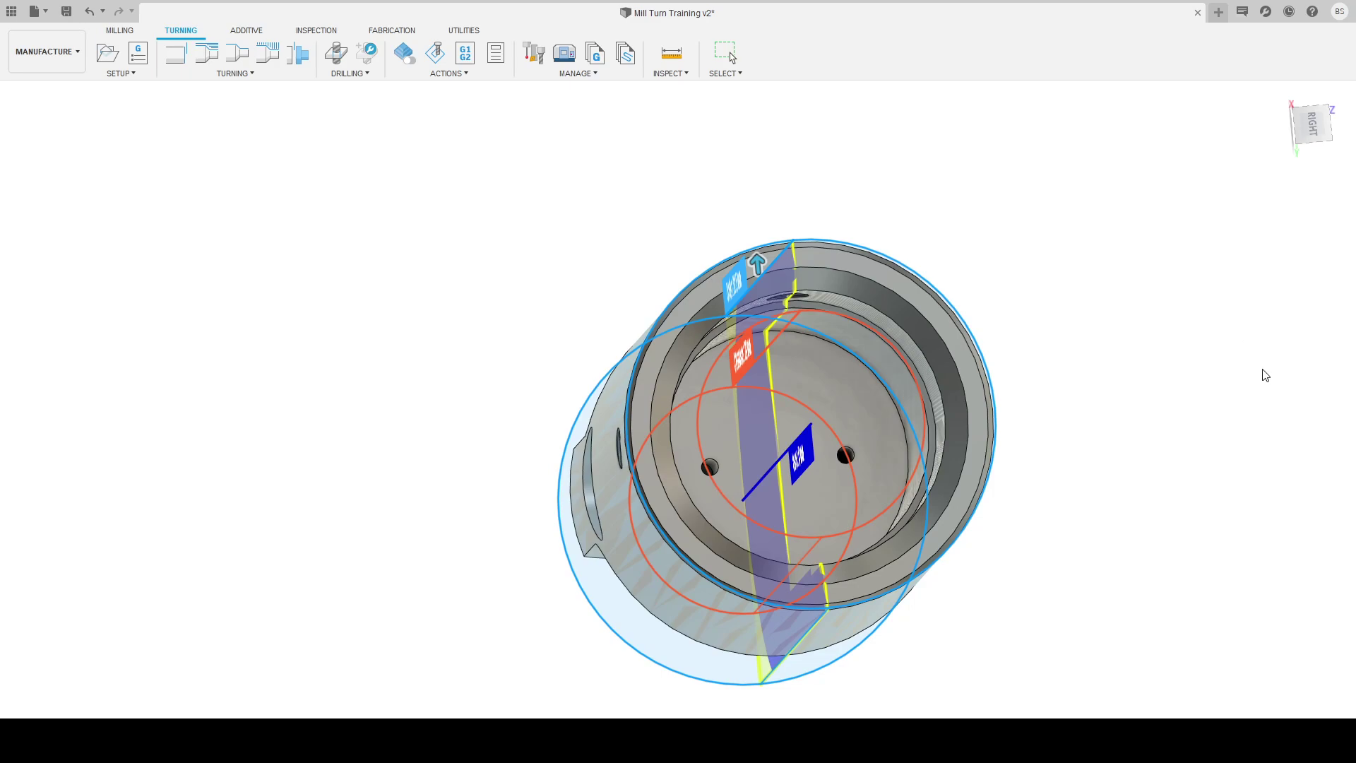
pyautogui.click(1283, 468)
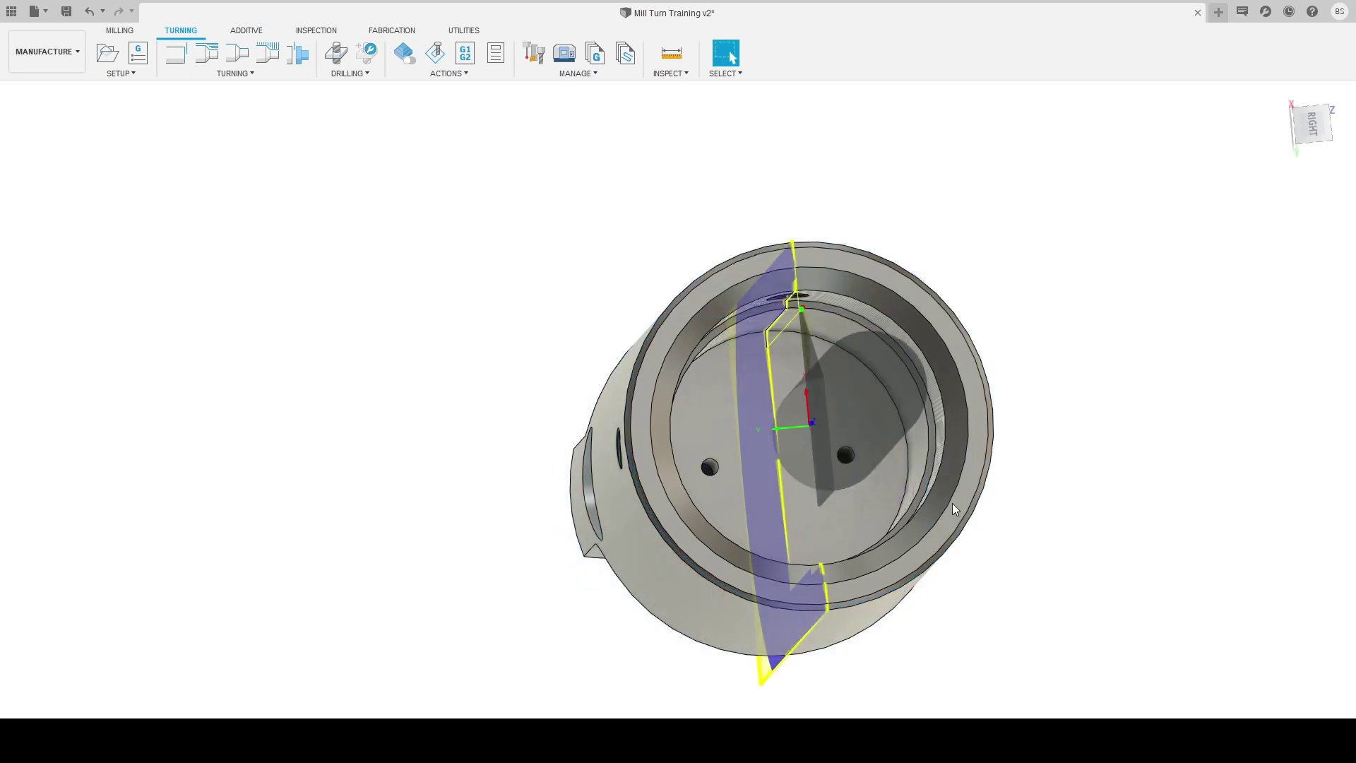
pyautogui.scroll(3, 769, 408)
pyautogui.scroll(3, 877, 281)
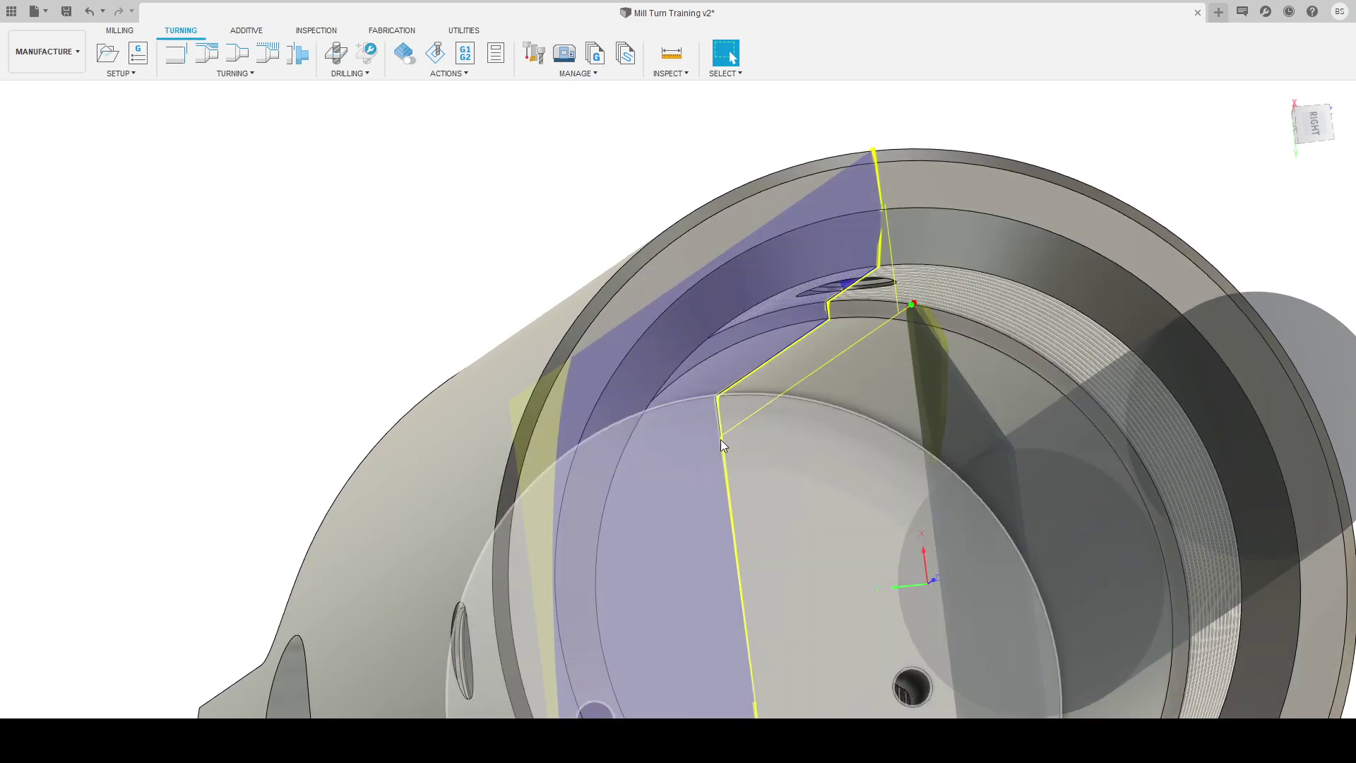
pyautogui.scroll(-2, 828, 256)
# Step: Rerun the second-side setup simulation with the adjusted finishing pass, examine the machined bore and boring bar moves, and exit
pyautogui.keyDown('shift'); pyautogui.moveTo(50, 212); pyautogui.dragTo(95, 230, button='middle'); pyautogui.keyUp('shift')
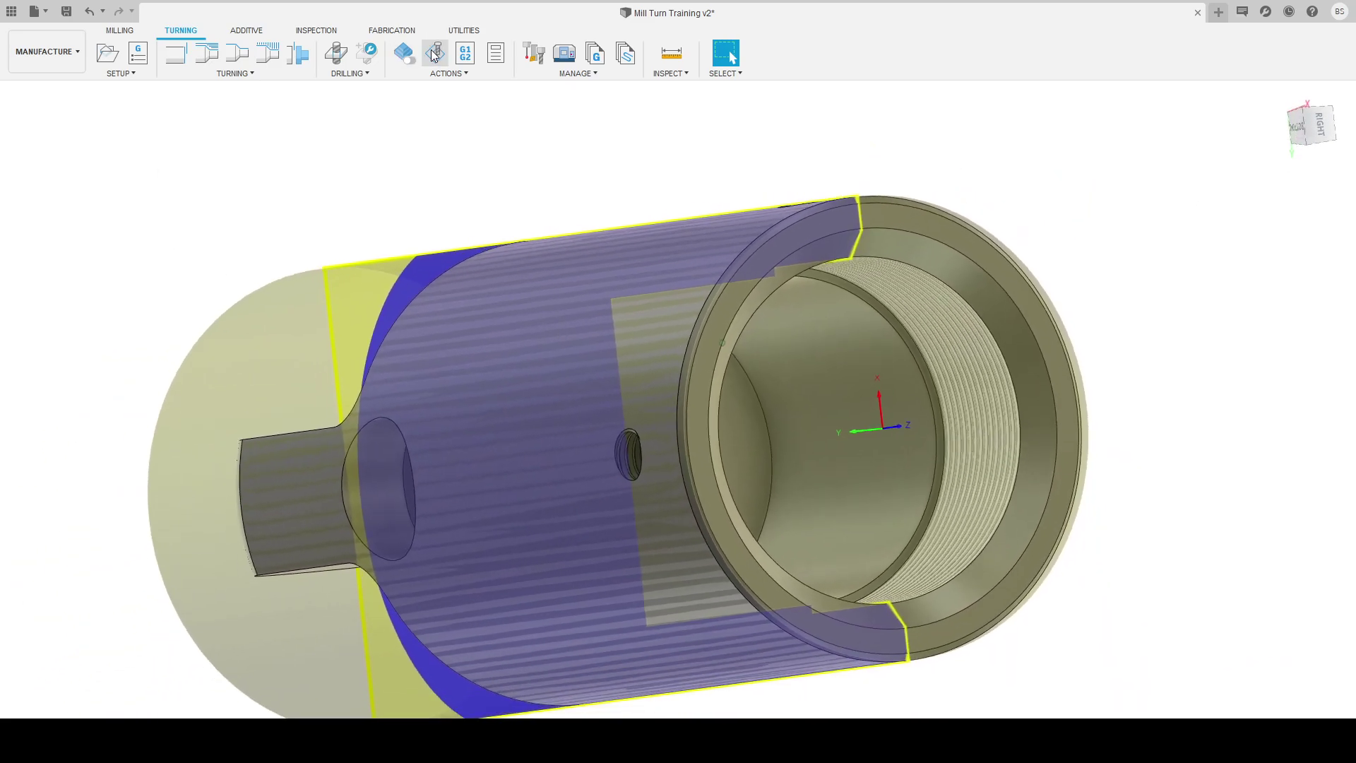
pyautogui.click(434, 53)
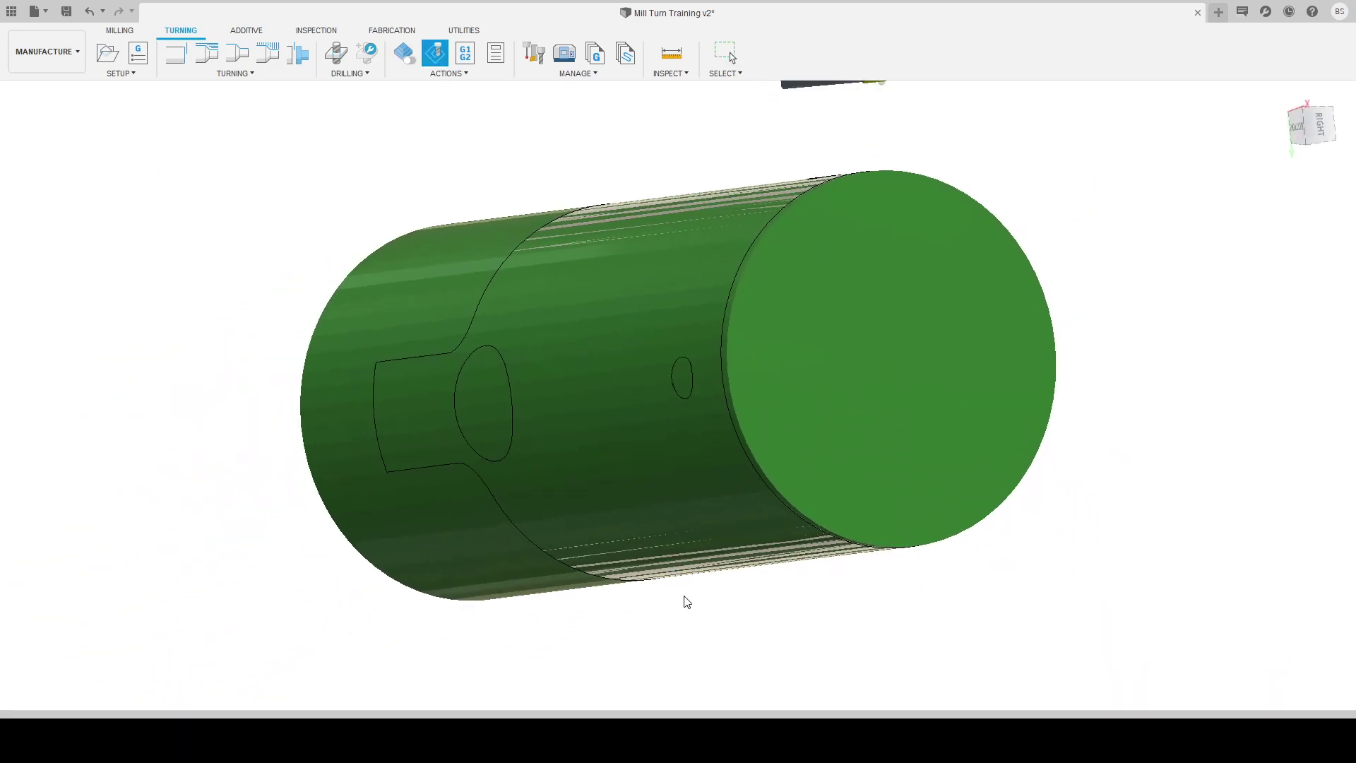
pyautogui.keyDown('shift'); pyautogui.moveTo(675, 660); pyautogui.dragTo(690, 624, button='middle'); pyautogui.keyUp('shift')
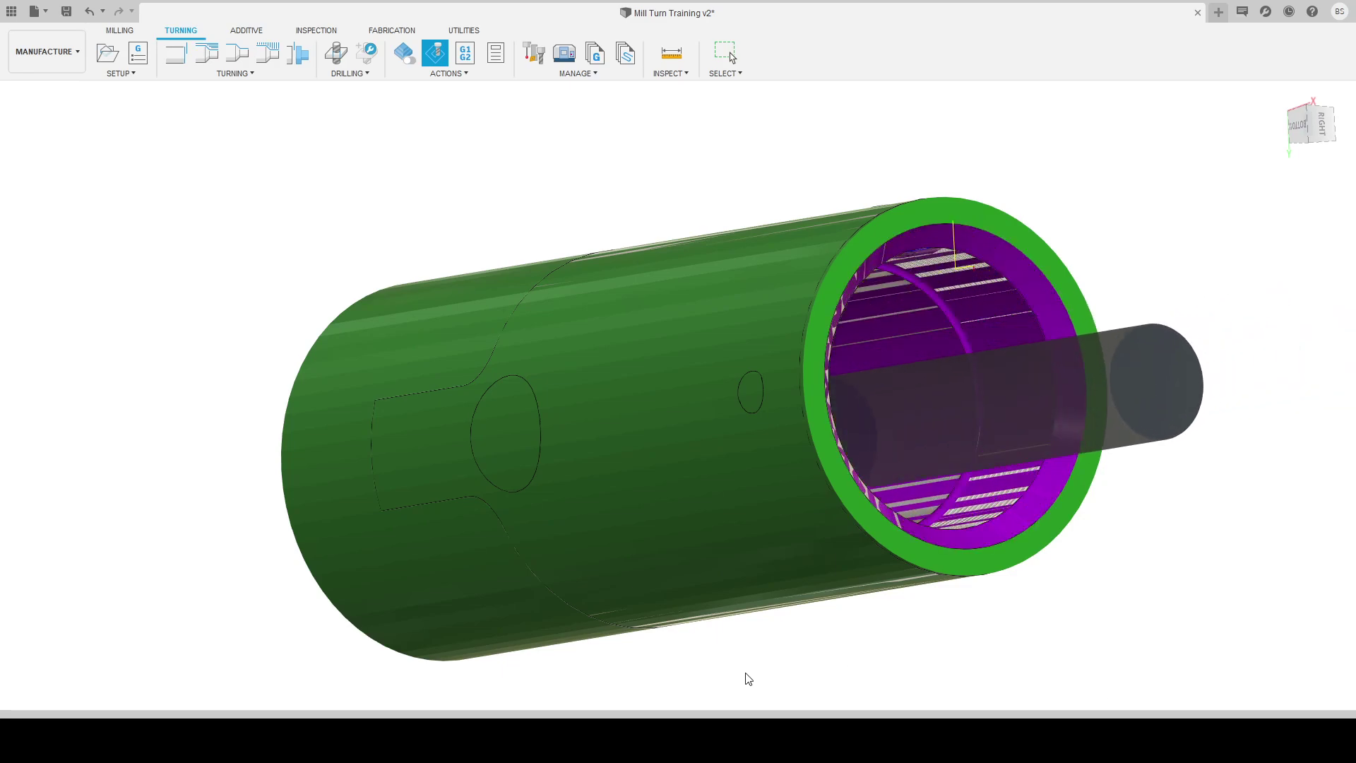
pyautogui.keyDown('shift'); pyautogui.moveTo(813, 434); pyautogui.dragTo(1323, 504, button='middle'); pyautogui.keyUp('shift')
pyautogui.scroll(2, 812, 347)
pyautogui.scroll(-1, 803, 362)
pyautogui.press('Escape')
# Step: Switch to the Design workspace, open the bore's internal thread feature to check its specification, and return to the Manufacture workspace
pyautogui.keyDown('shift'); pyautogui.moveTo(995, 357); pyautogui.dragTo(871, 307, button='middle'); pyautogui.keyUp('shift')
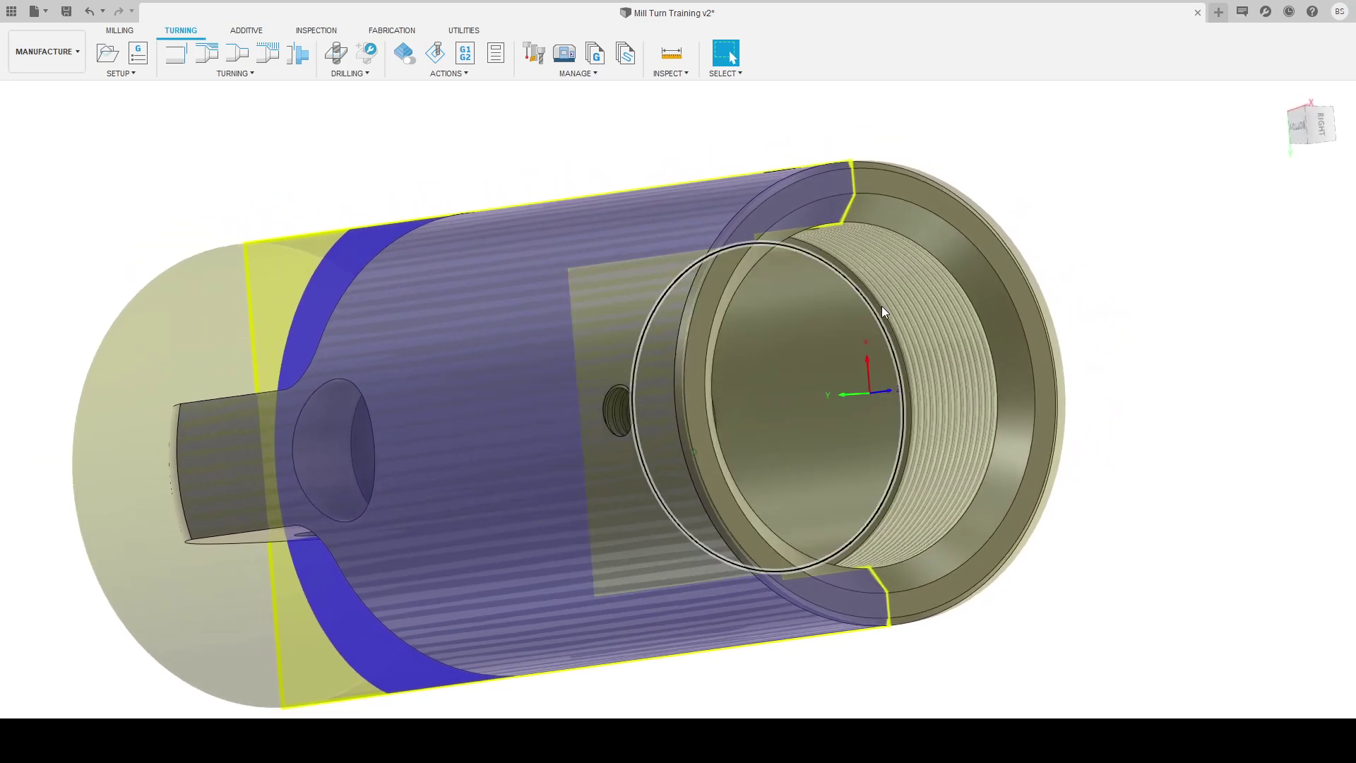
pyautogui.scroll(-1, 872, 307)
pyautogui.click(1123, 276)
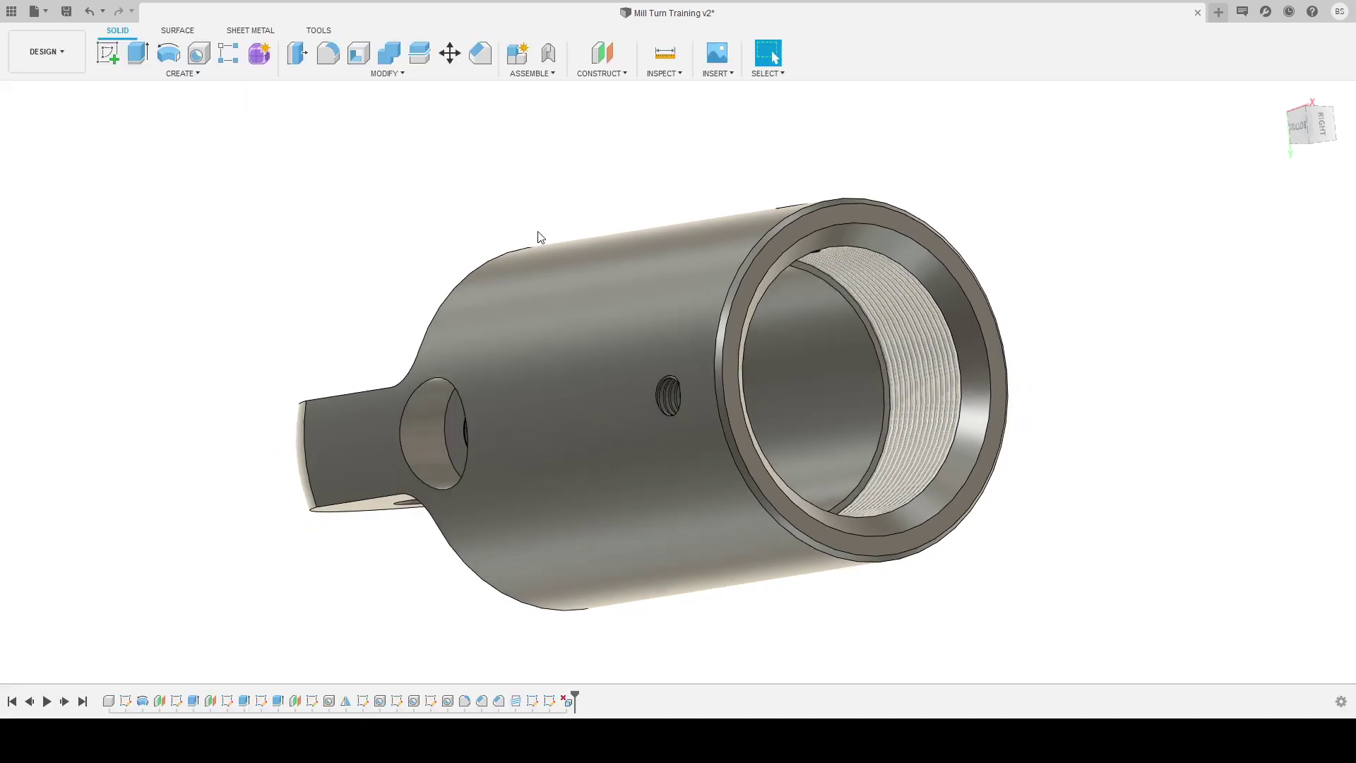
pyautogui.click(922, 341)
pyautogui.doubleClick(515, 701)
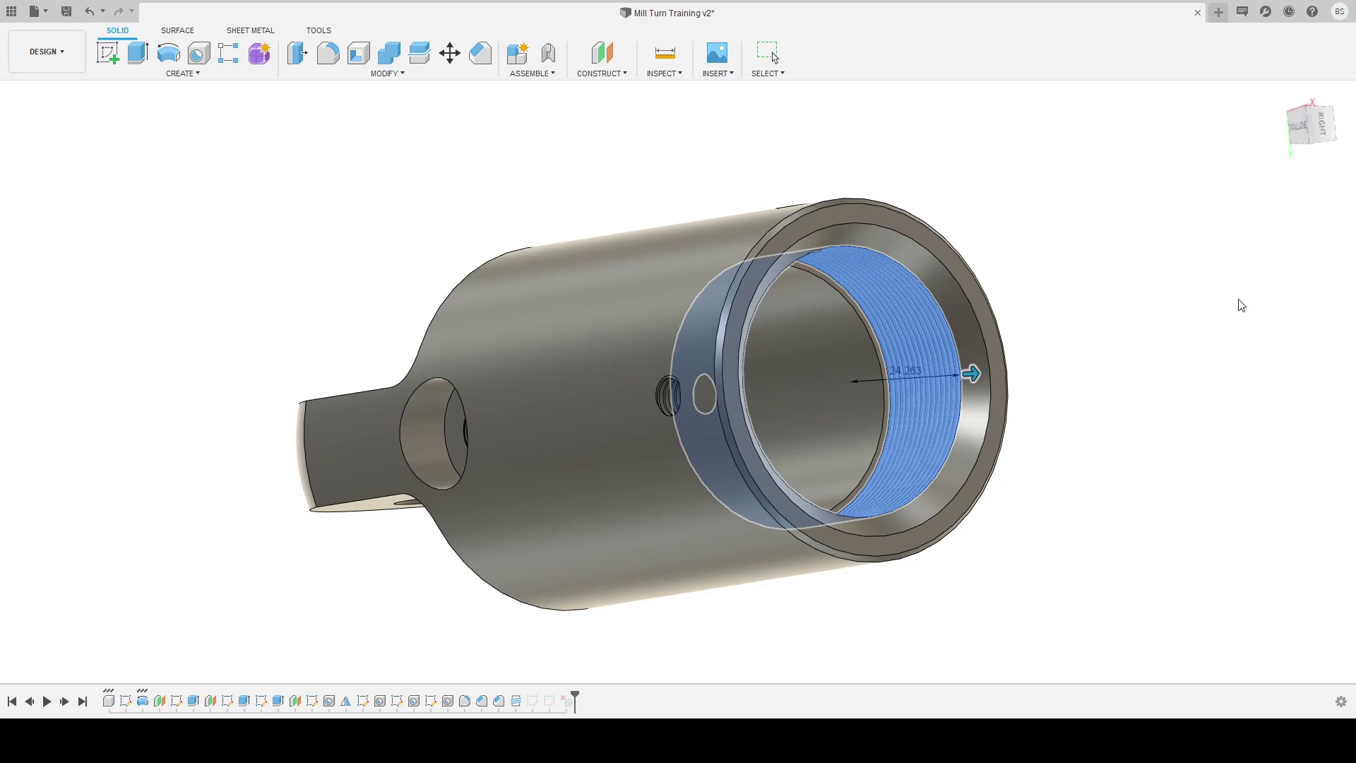
pyautogui.click(1283, 395)
pyautogui.click(70, 65)
pyautogui.click(59, 209)
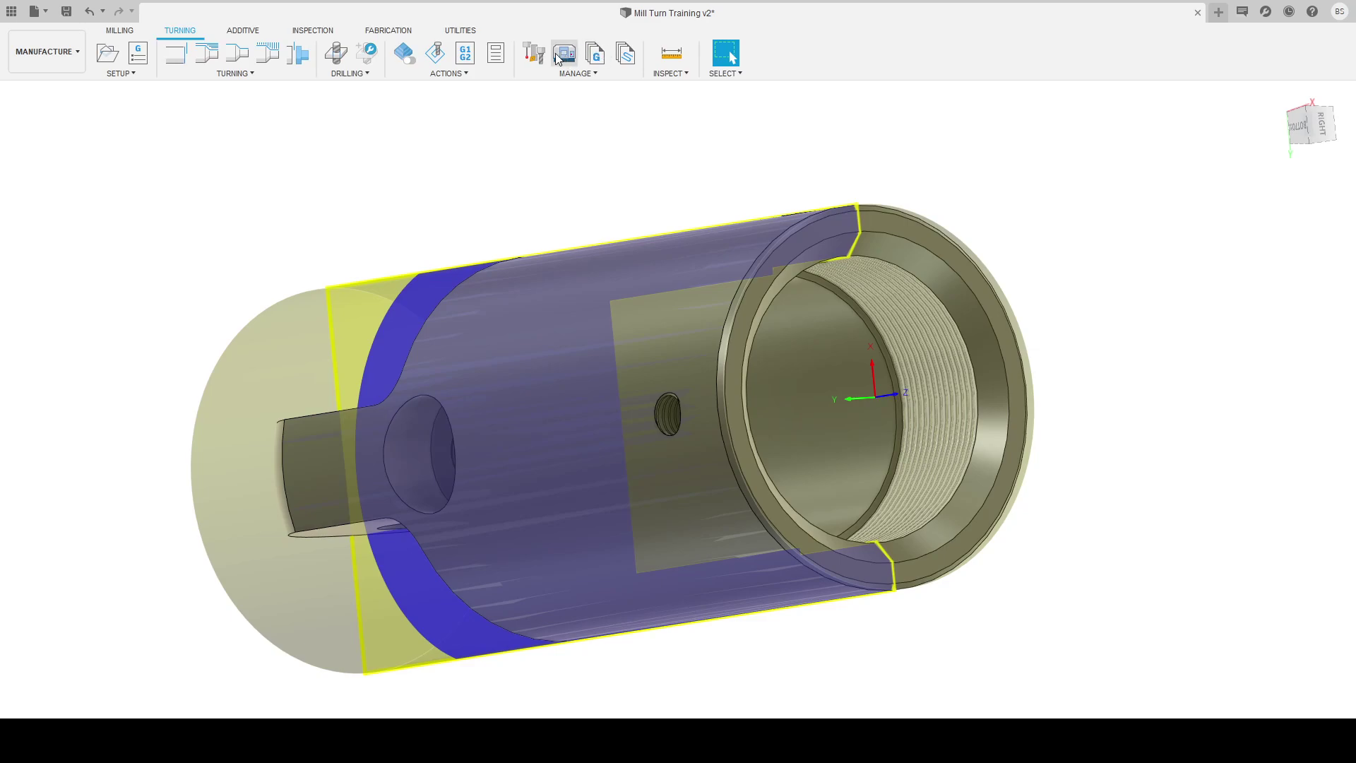
# Step: Start a turning thread operation and choose an internal threading tool with its shank along the part's axis
pyautogui.click(240, 71)
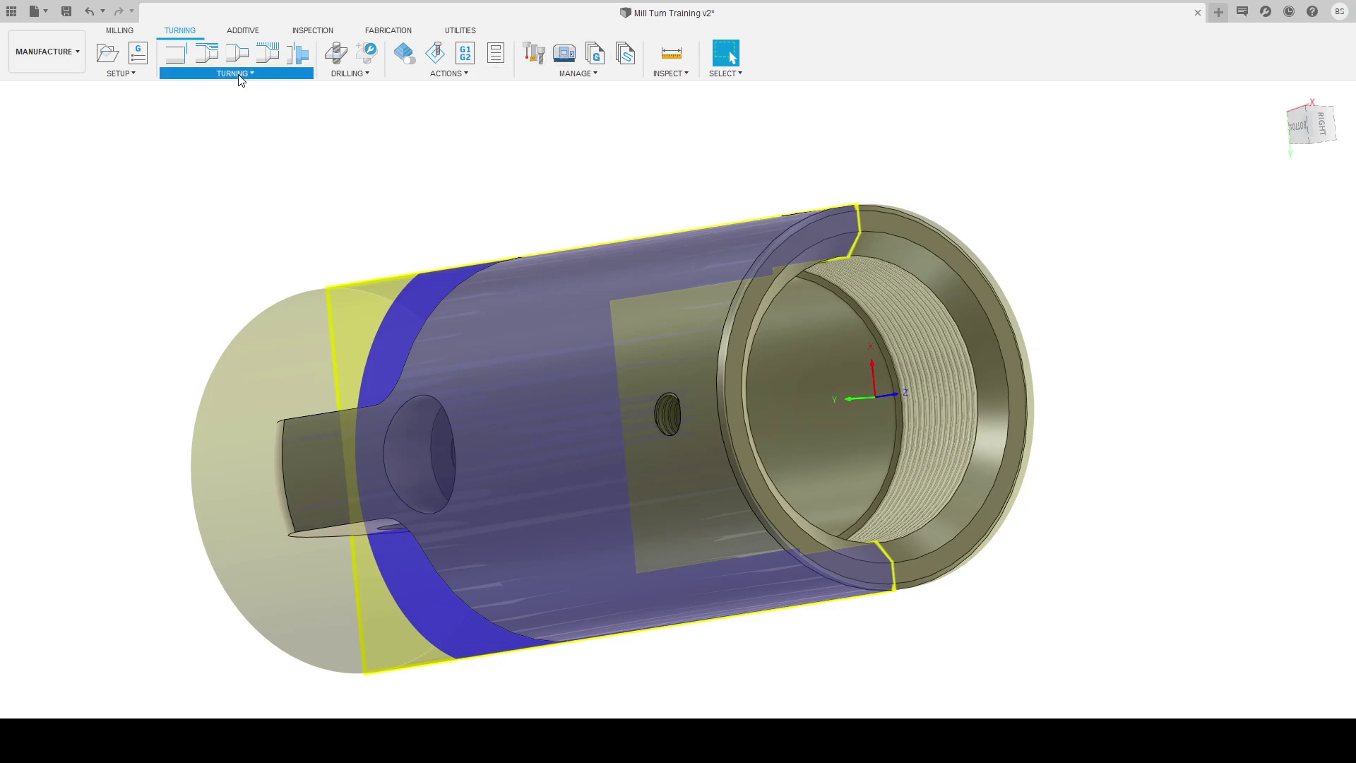
pyautogui.click(243, 167)
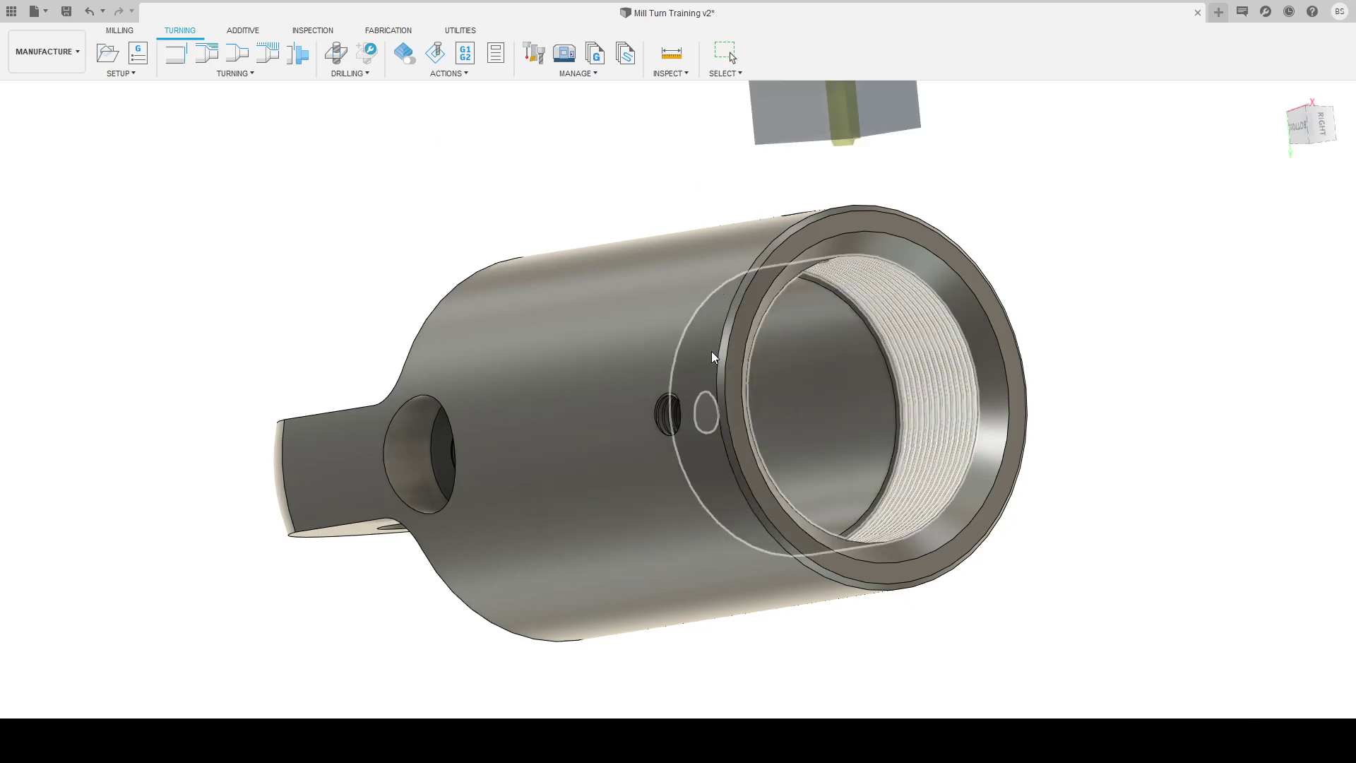
pyautogui.scroll(-5, 531, 291)
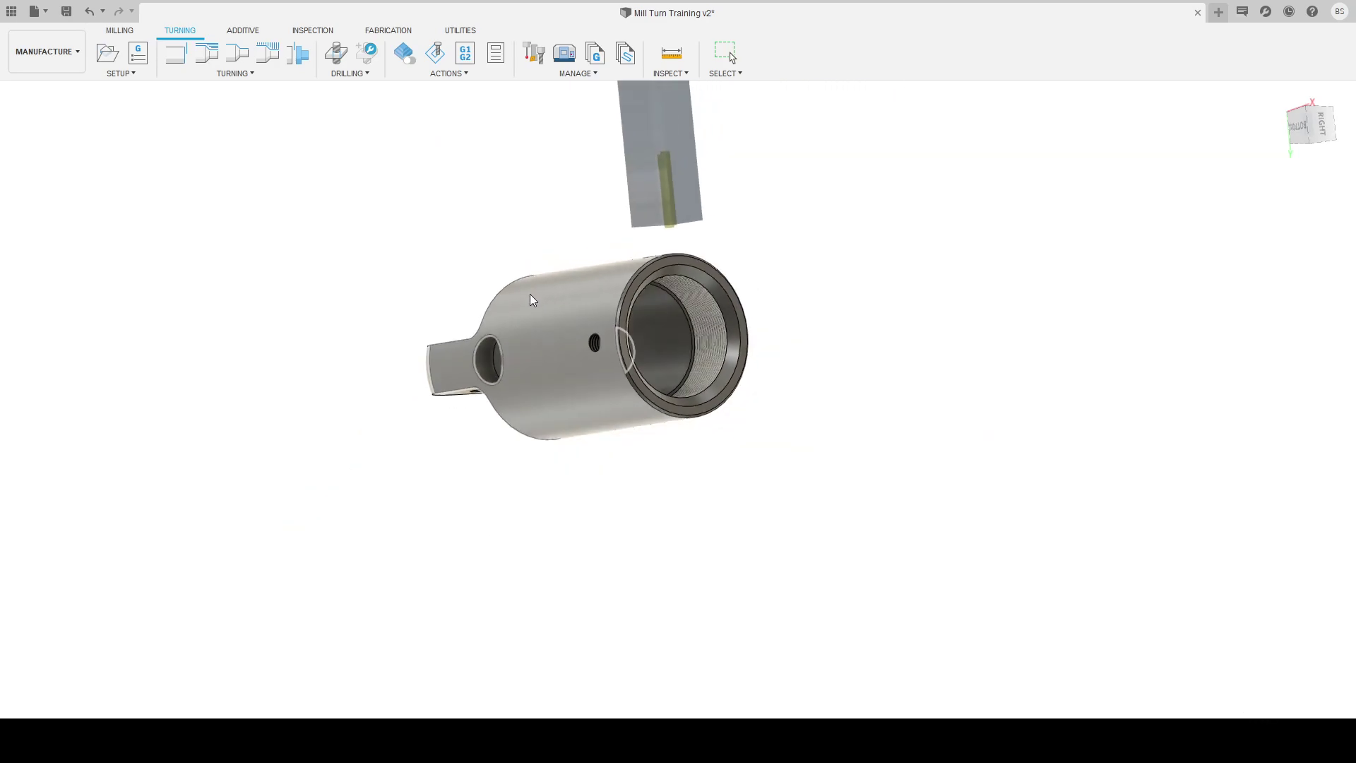
pyautogui.keyDown('shift'); pyautogui.moveTo(511, 321); pyautogui.dragTo(727, 319, button='middle'); pyautogui.keyUp('shift')
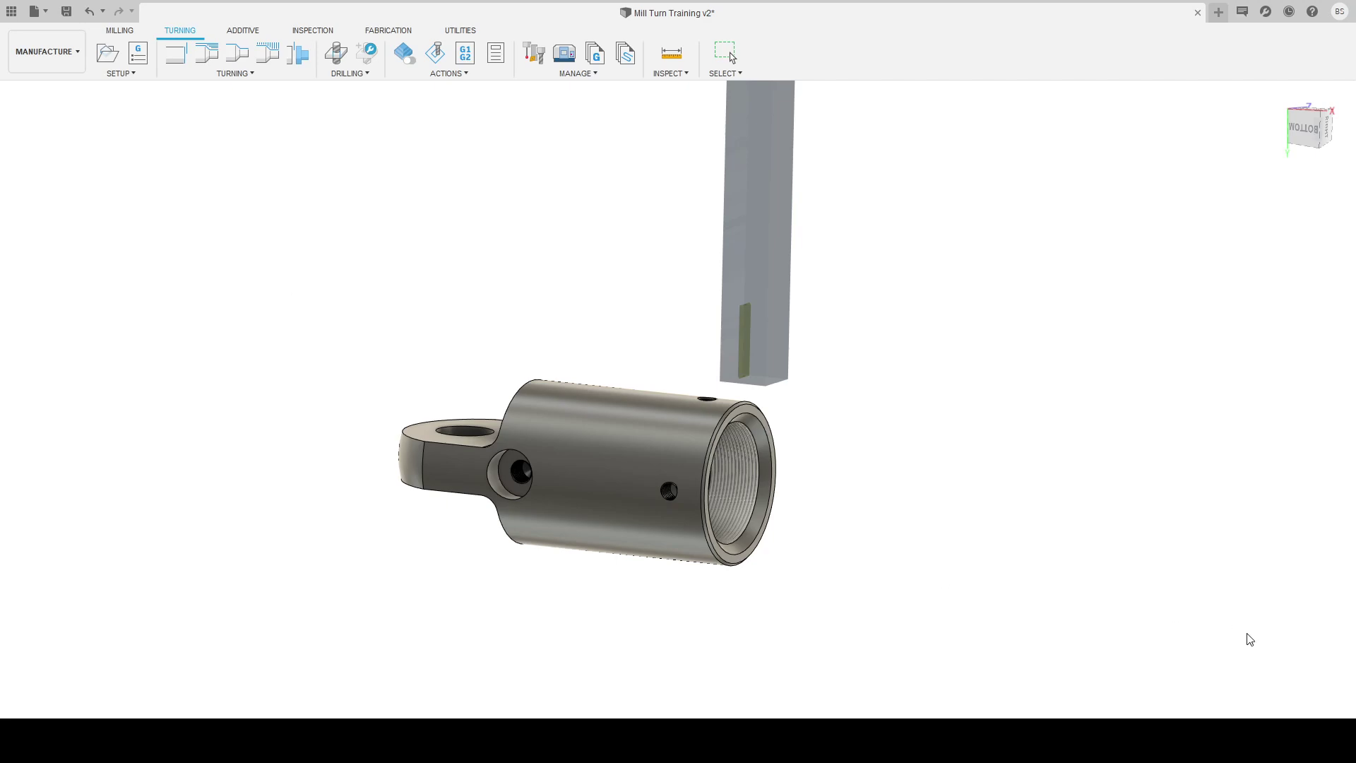
pyautogui.click(1255, 707)
pyautogui.scroll(-2, 733, 423)
pyautogui.scroll(3, 735, 470)
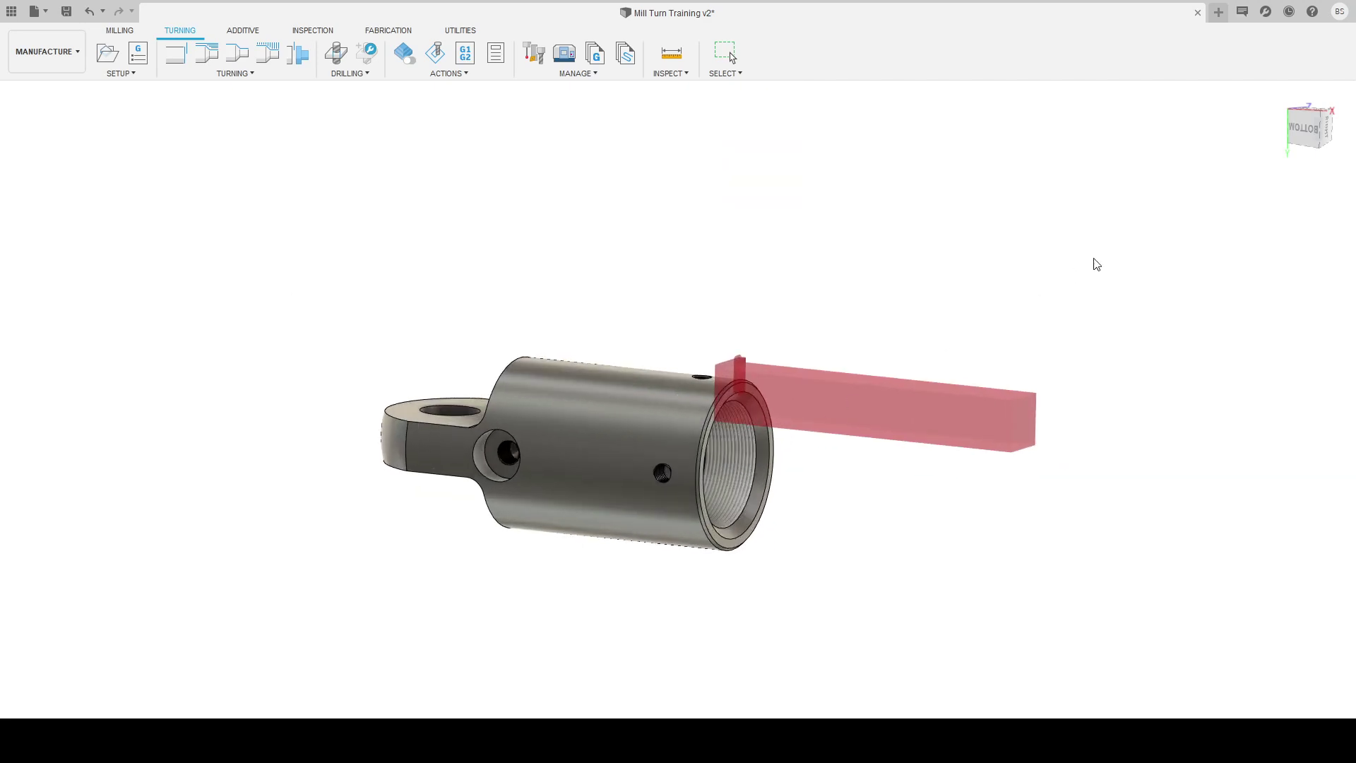
pyautogui.press('Escape')
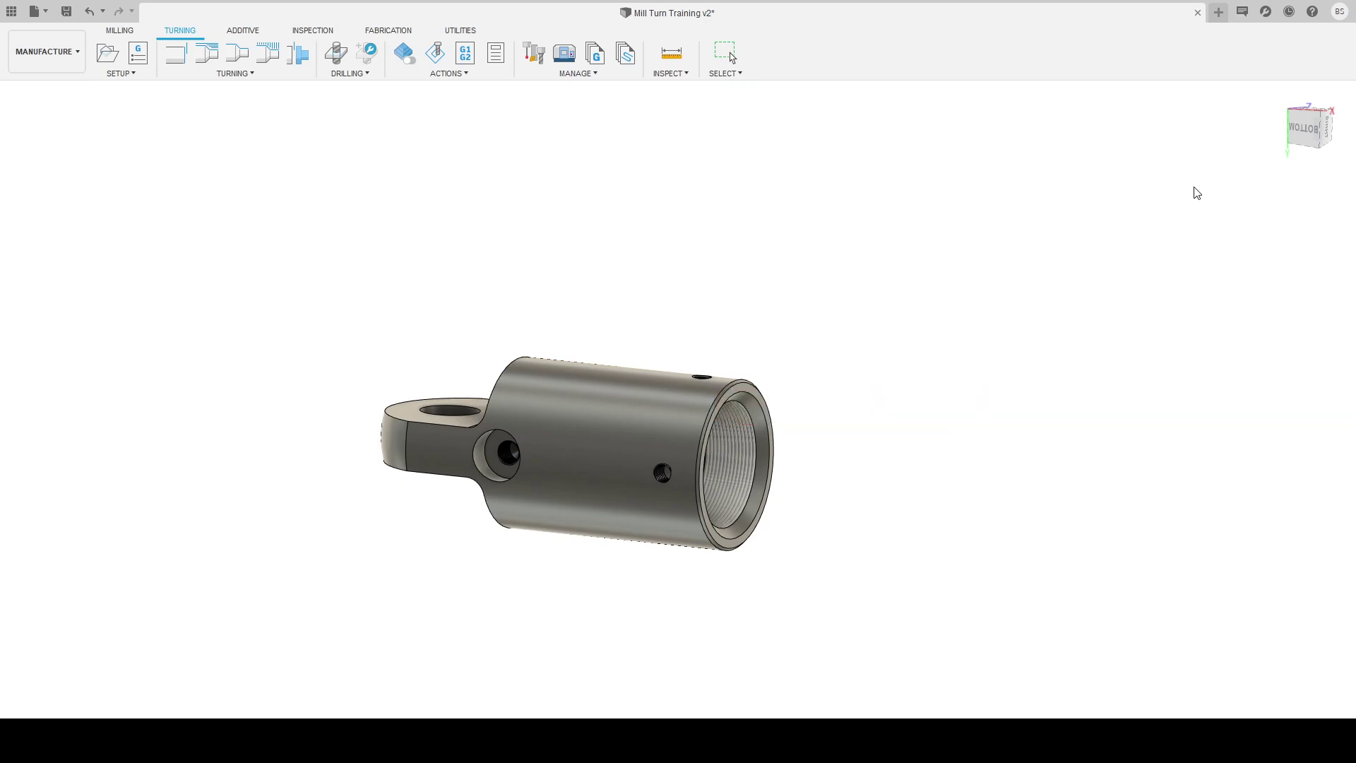
# Step: Select the bore's threaded face as the thread region, generate the threading toolpath, and examine it inside the bore
pyautogui.click(735, 443)
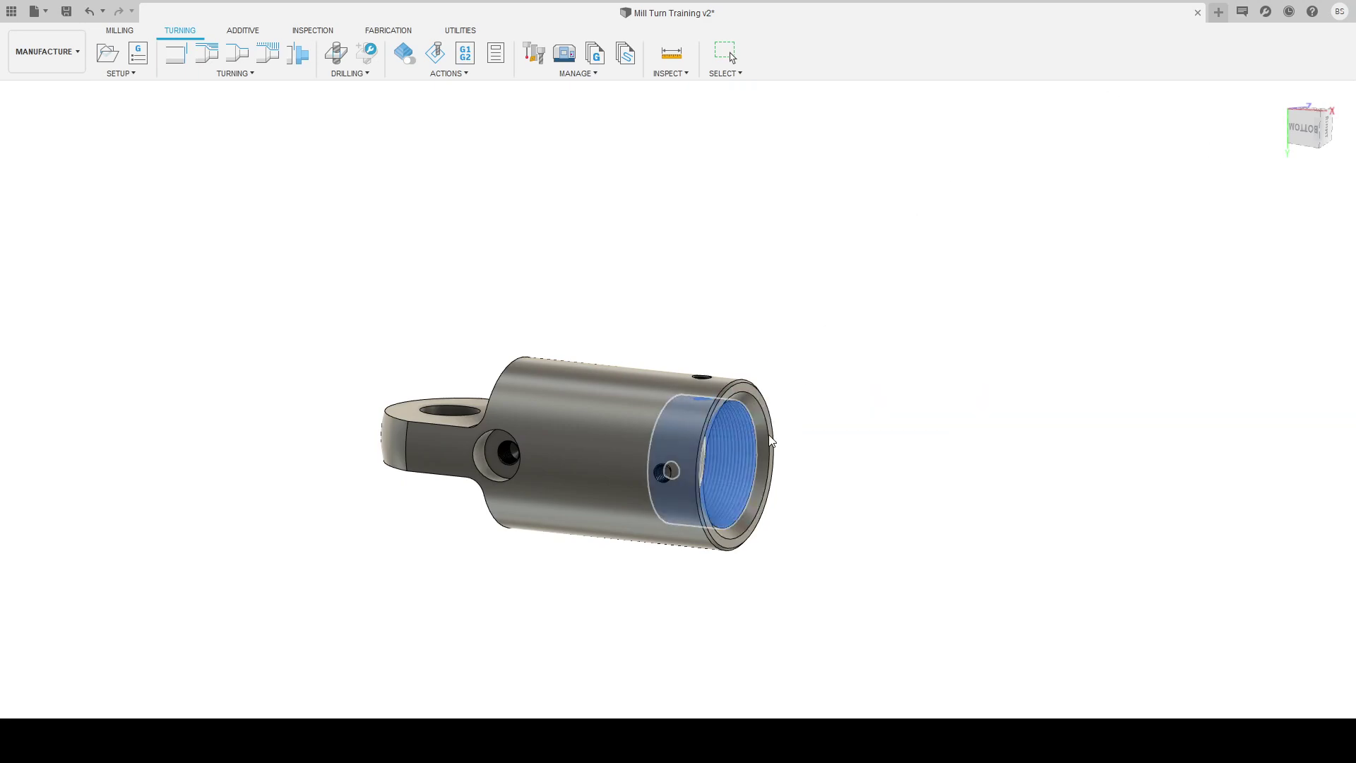
pyautogui.keyDown('shift'); pyautogui.moveTo(858, 382); pyautogui.dragTo(1274, 360, button='middle'); pyautogui.keyUp('shift')
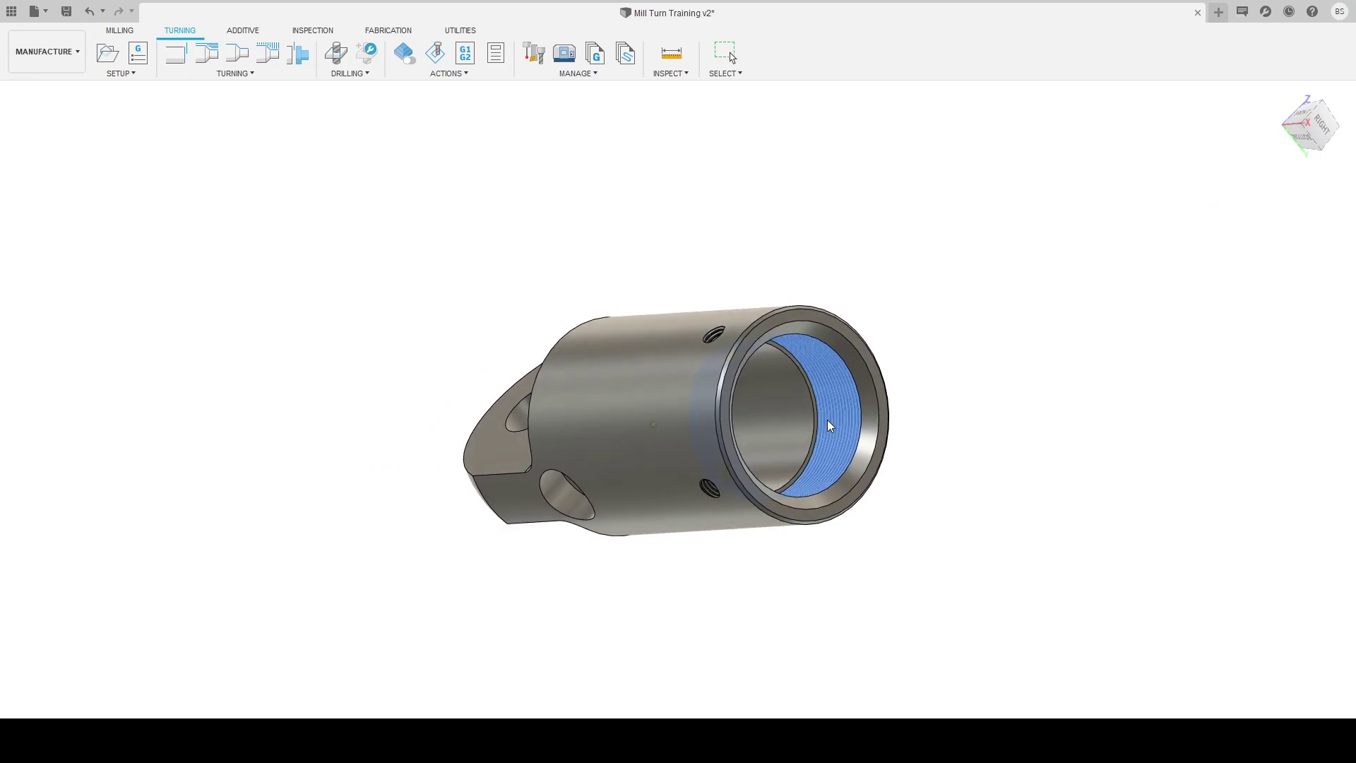
pyautogui.press('Return')
pyautogui.keyDown('shift'); pyautogui.moveTo(856, 417); pyautogui.dragTo(733, 384, button='middle'); pyautogui.keyUp('shift')
pyautogui.scroll(3, 790, 430)
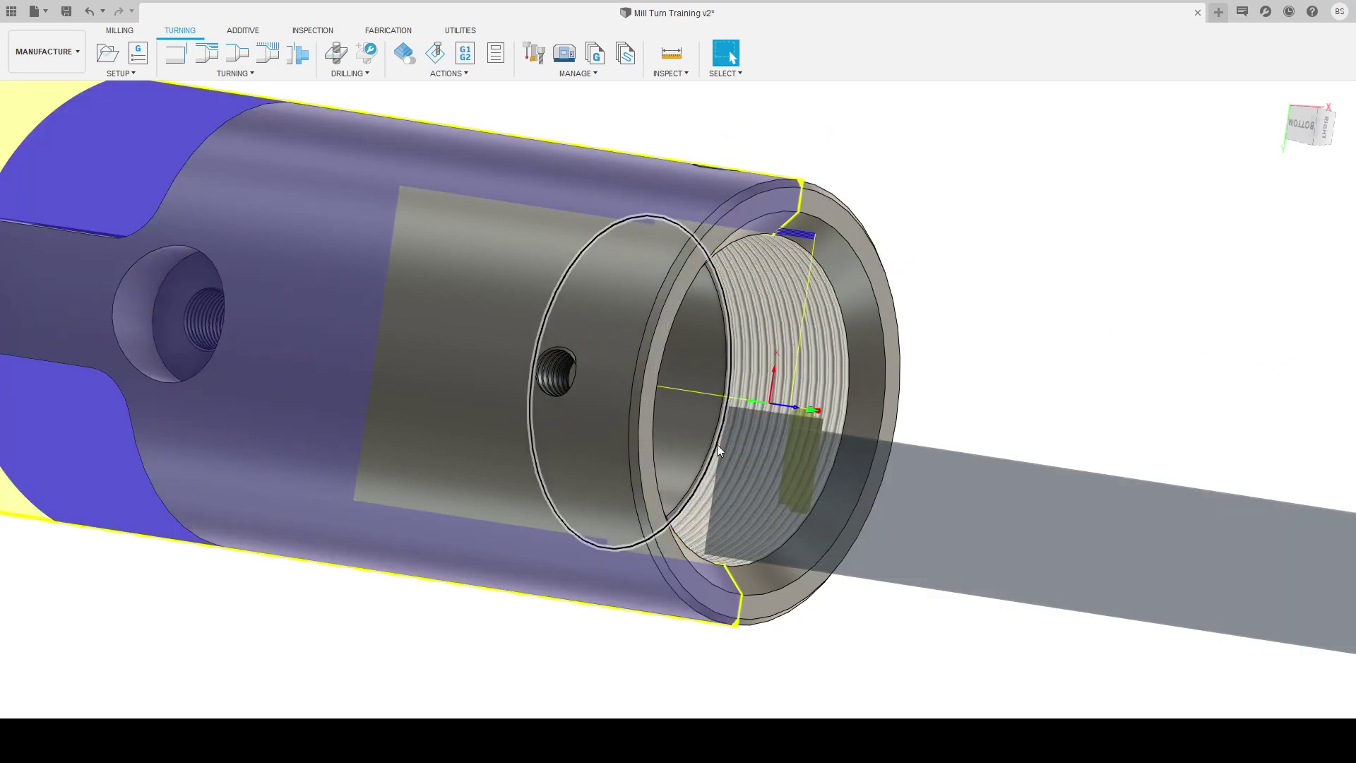
pyautogui.scroll(-1, 716, 430)
pyautogui.keyDown('shift'); pyautogui.moveTo(709, 434); pyautogui.dragTo(556, 273, button='middle'); pyautogui.keyUp('shift')
pyautogui.scroll(3, 517, 149)
pyautogui.scroll(-2, 509, 130)
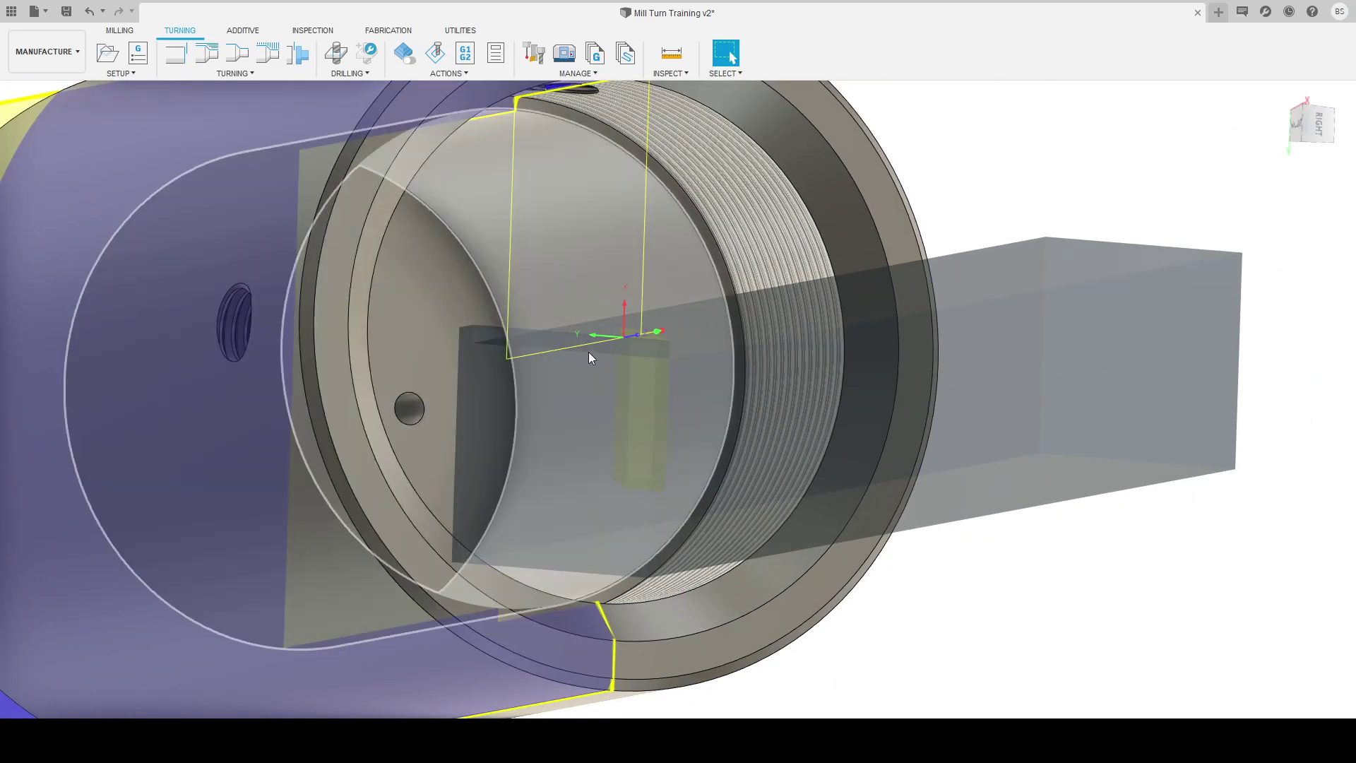
# Step: Reopen the internal threading operation, set its clearance to 20 mm so it lies inside the bore, and regenerate the toolpath
pyautogui.scroll(-5, 482, 238)
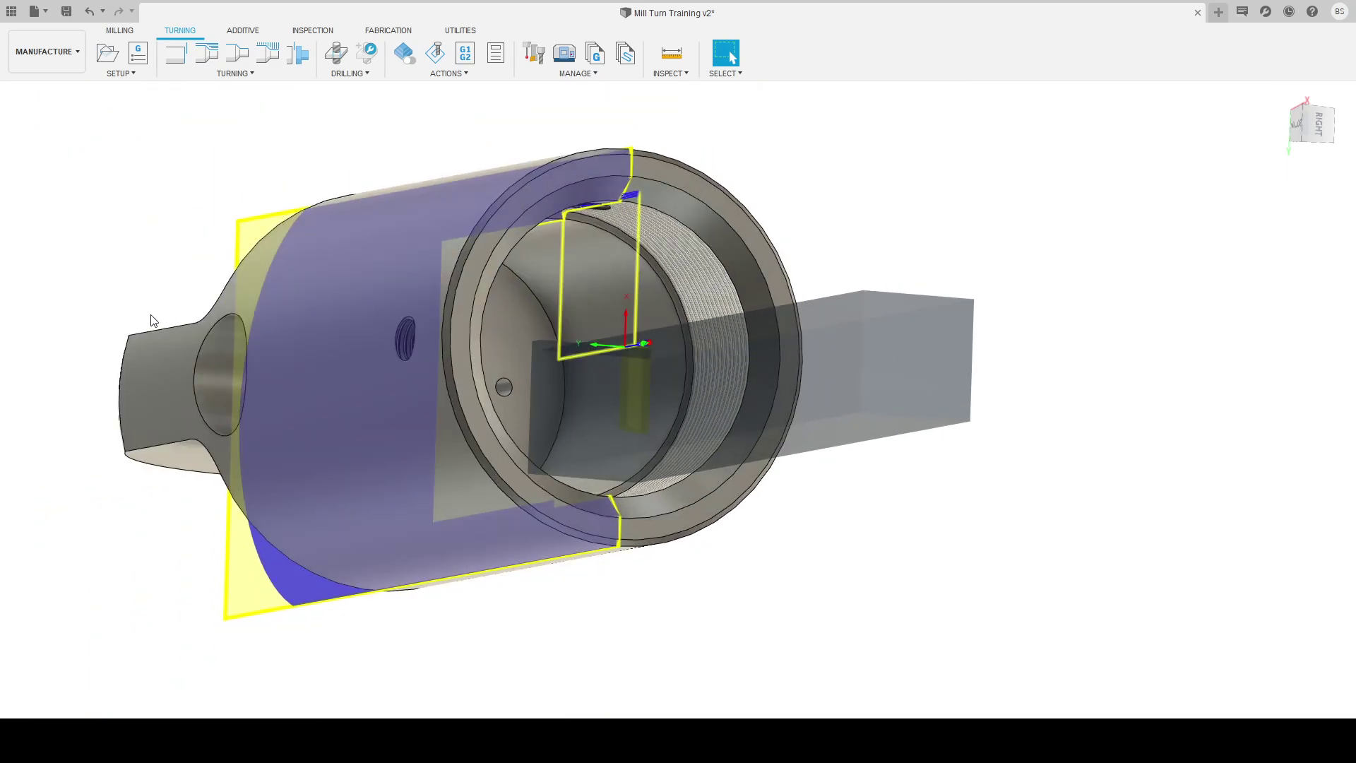
pyautogui.click(197, 2)
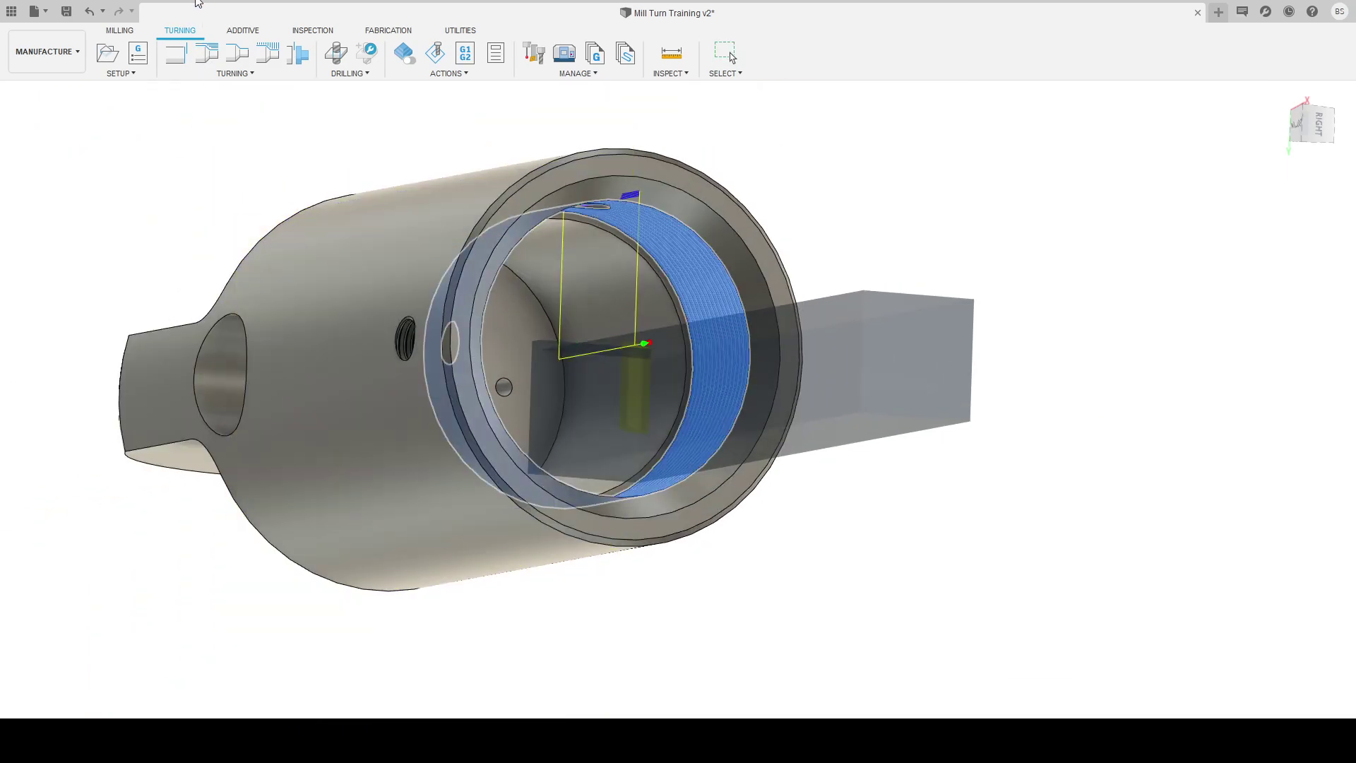
pyautogui.click(1233, 197)
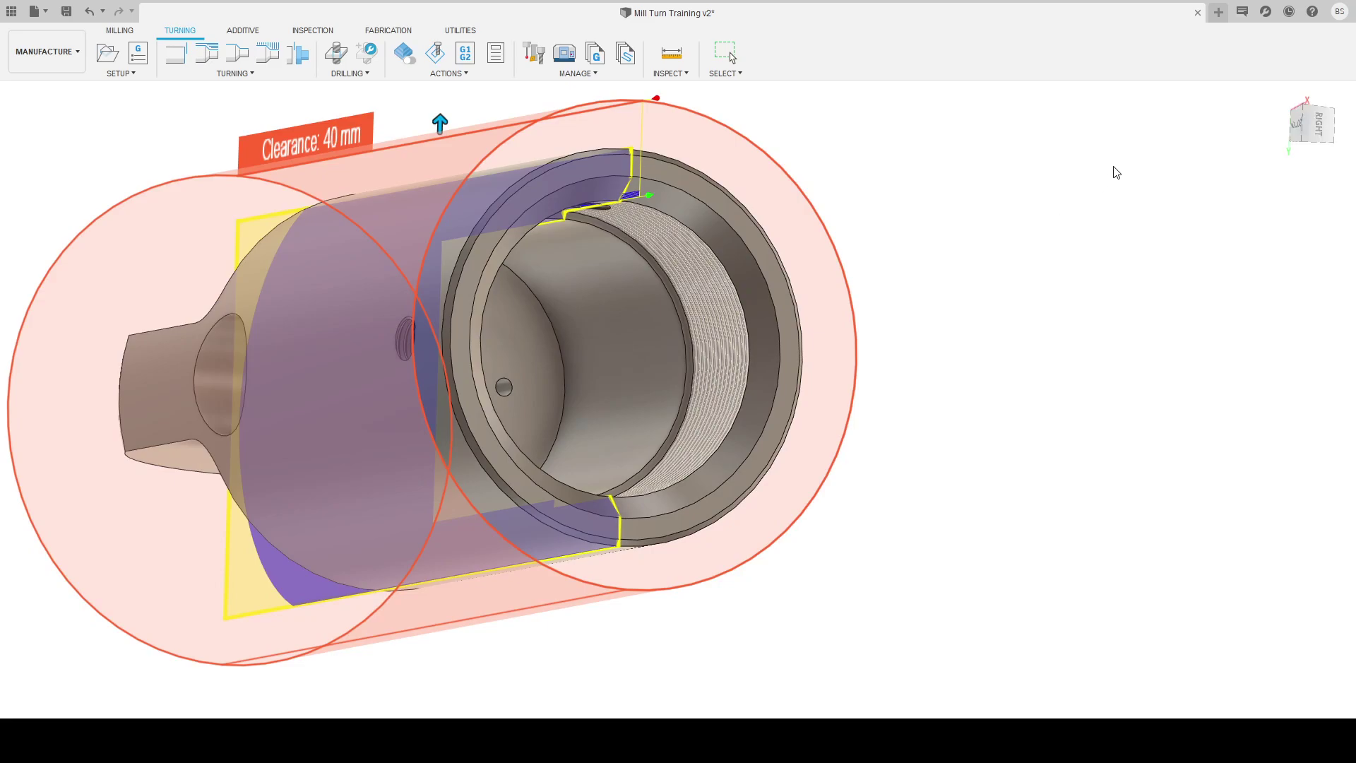
pyautogui.scroll(2, 424, 254)
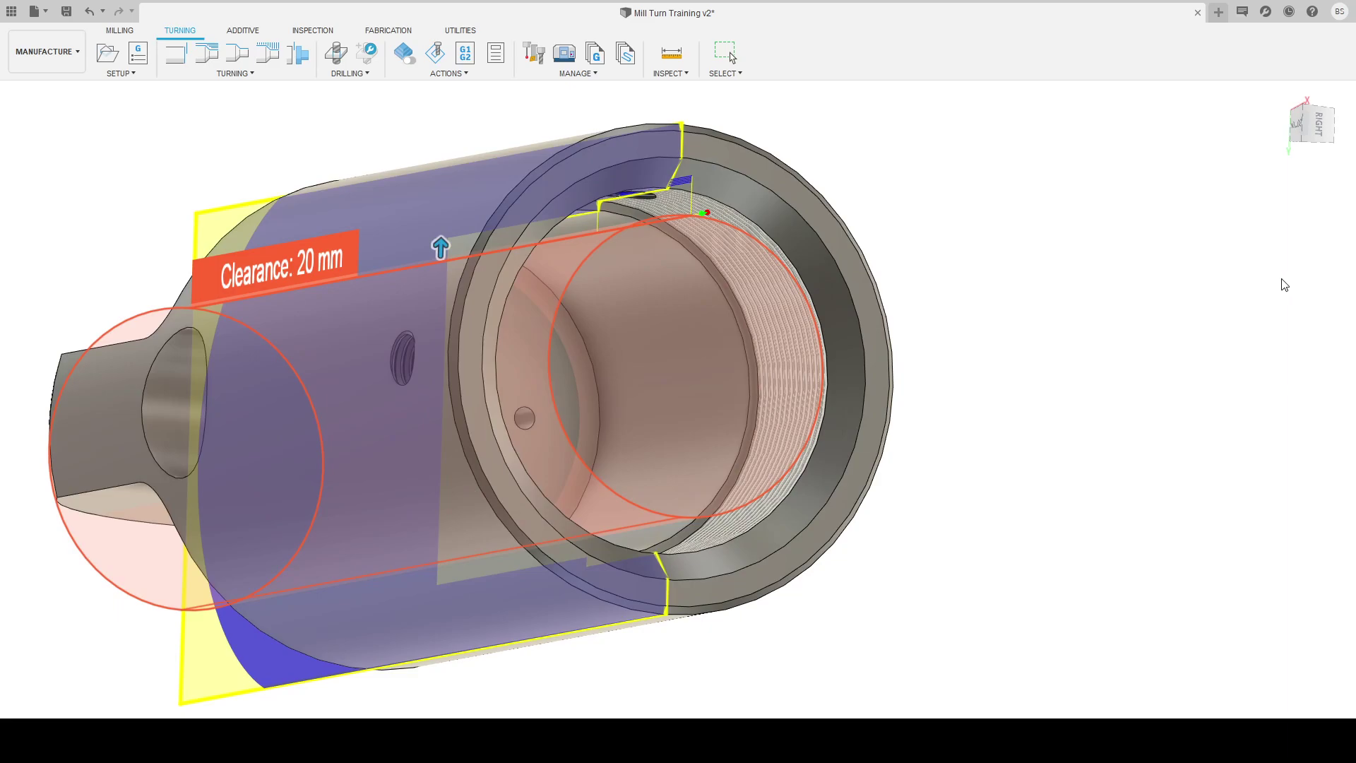
pyautogui.click(1283, 284)
# Step: Examine the regenerated threading passes inside the bore and review the thread operation's settings
pyautogui.scroll(-2, 719, 187)
pyautogui.scroll(5, 660, 211)
pyautogui.keyDown('shift'); pyautogui.moveTo(654, 212); pyautogui.dragTo(672, 341, button='middle'); pyautogui.keyUp('shift')
pyautogui.scroll(-3, 663, 226)
pyautogui.scroll(3, 672, 342)
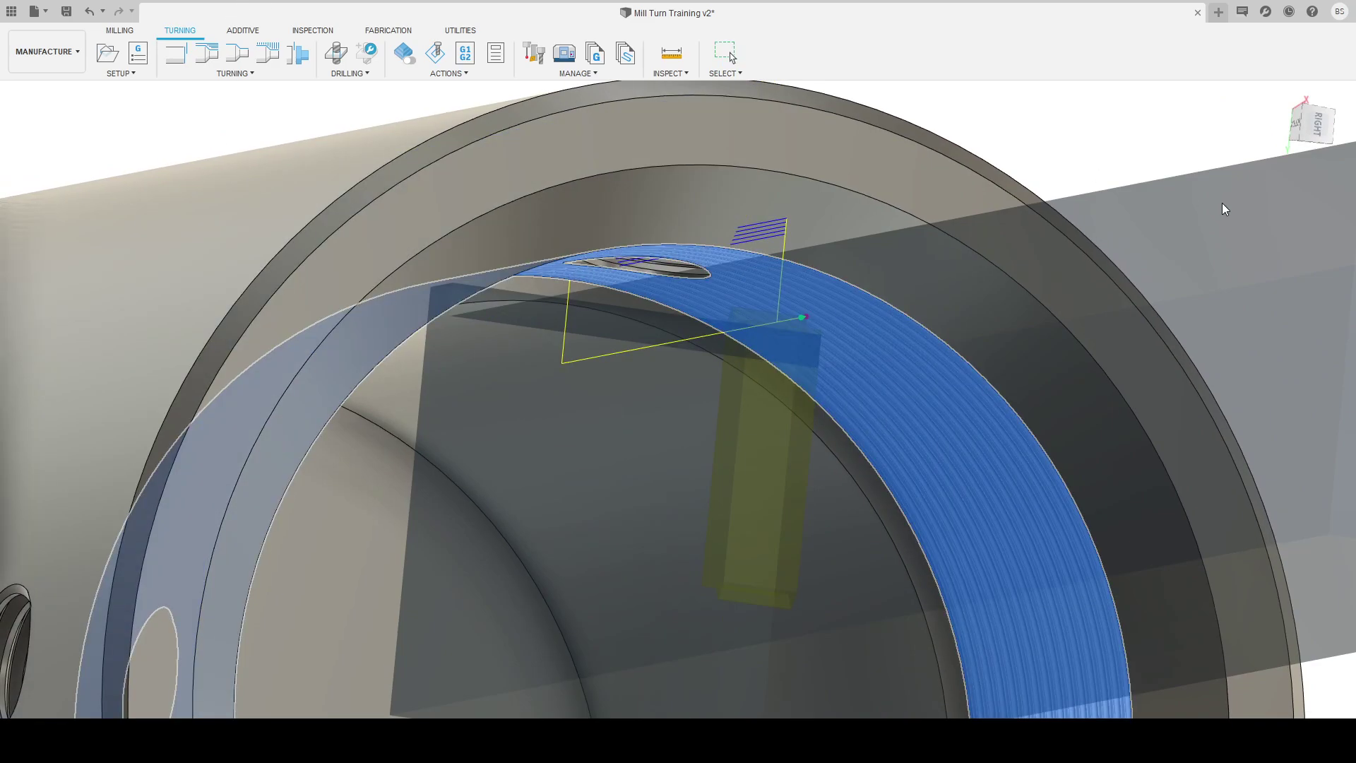
pyautogui.press('Escape')
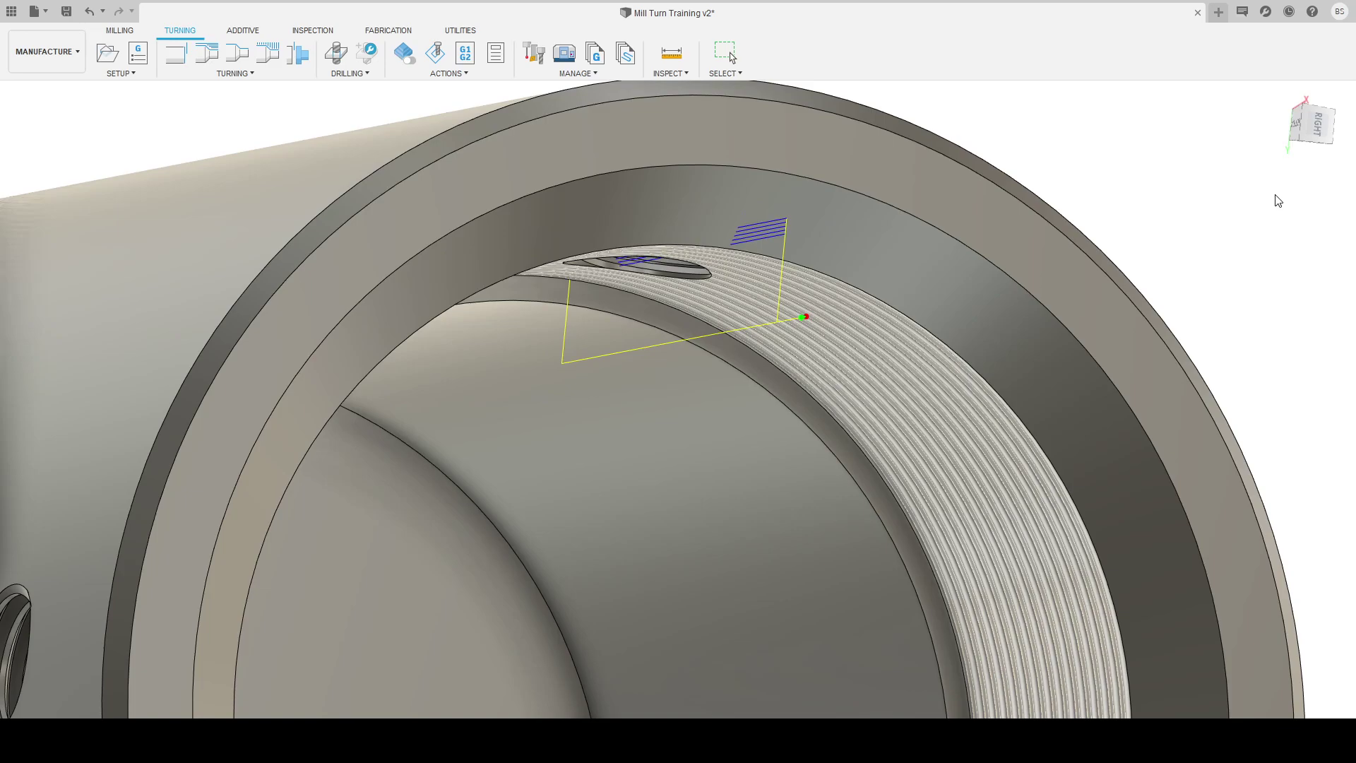
pyautogui.click(1280, 348)
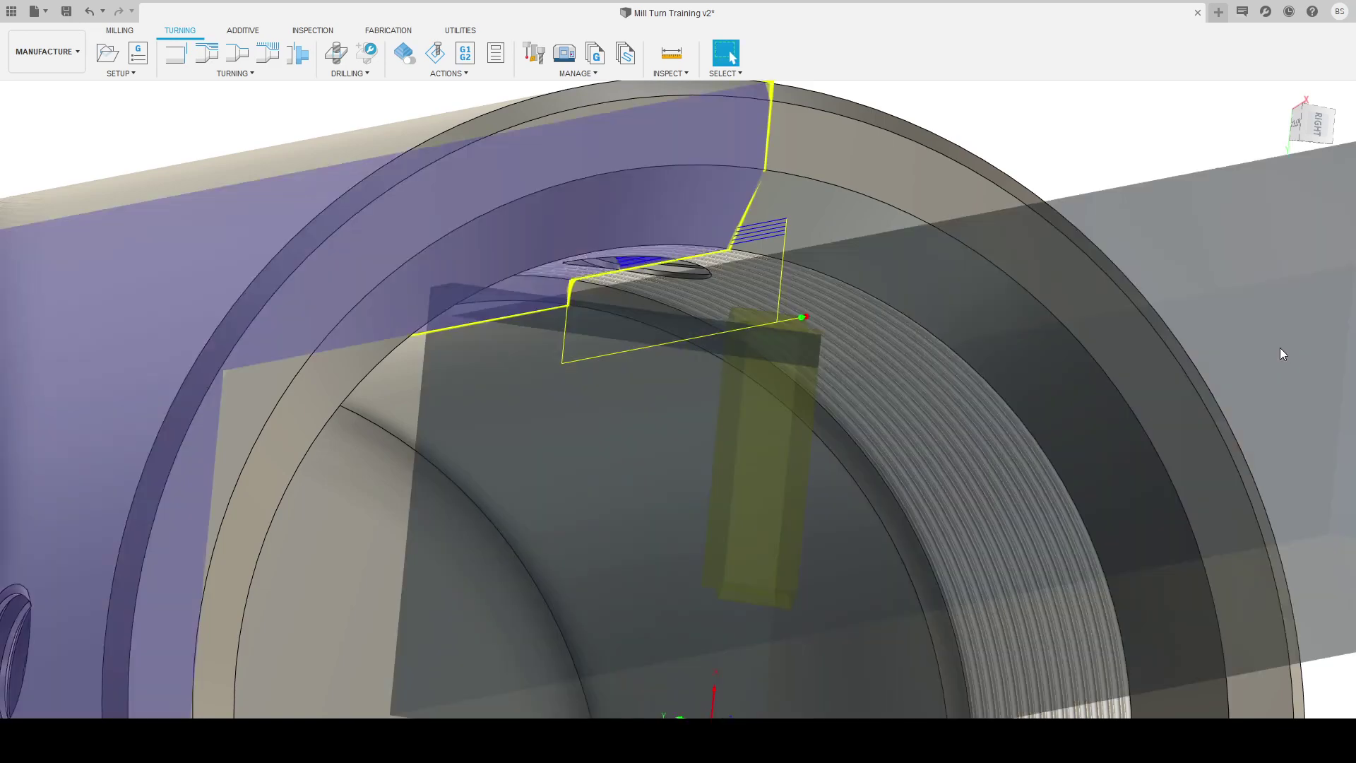
# Step: Simulate the second-side setup through the internal threading, examine the threading tool and its shank inside the bore, and exit
pyautogui.scroll(-3, 1108, 208)
pyautogui.scroll(-3, 988, 219)
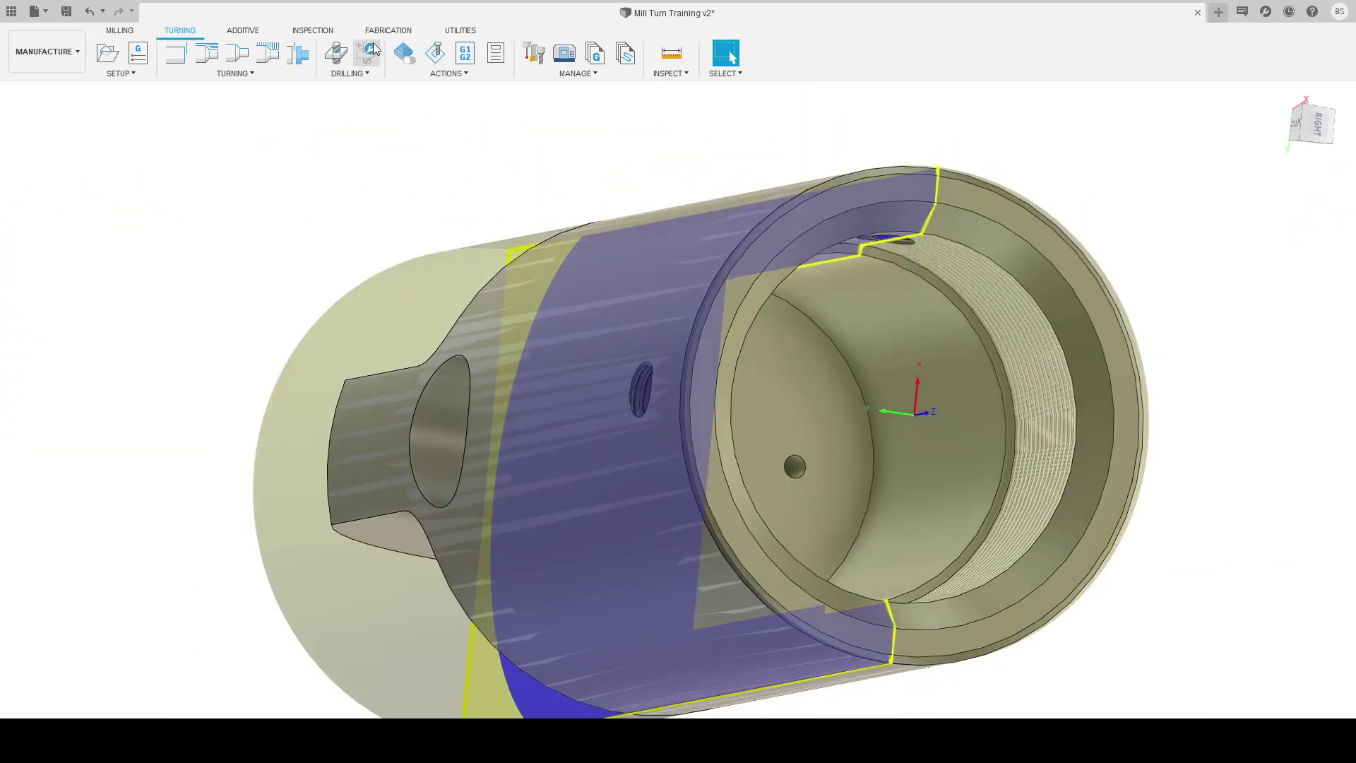
pyautogui.click(435, 53)
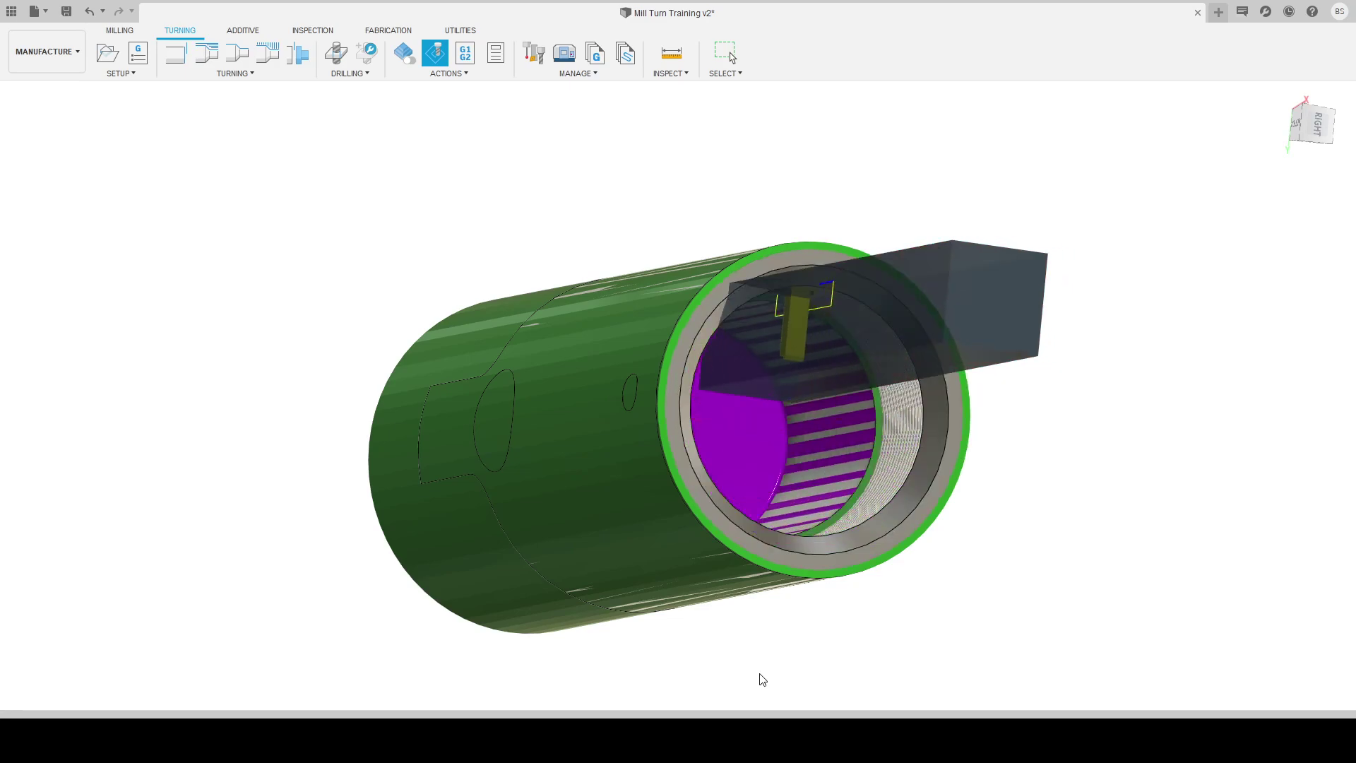
pyautogui.scroll(3, 797, 436)
pyautogui.keyDown('shift'); pyautogui.moveTo(796, 436); pyautogui.dragTo(848, 421, button='middle'); pyautogui.keyUp('shift')
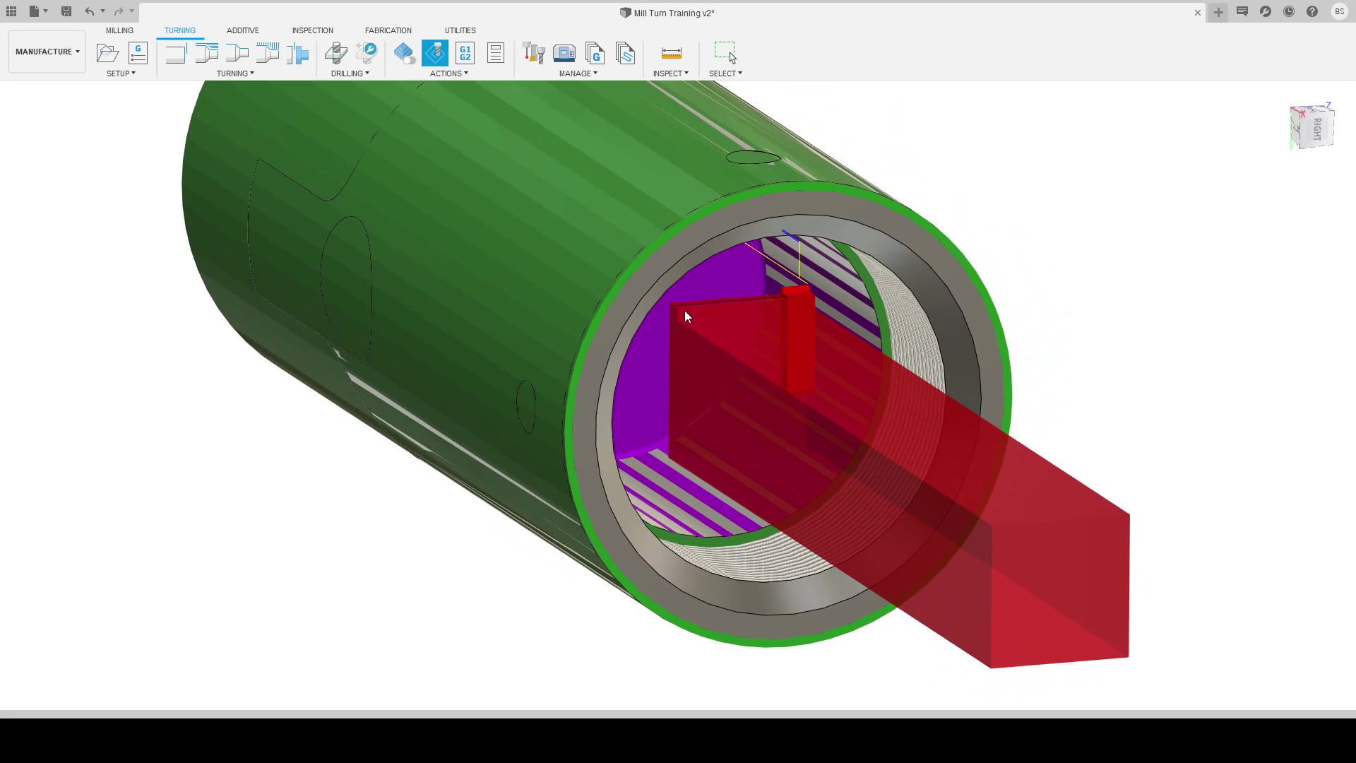
pyautogui.scroll(3, 777, 296)
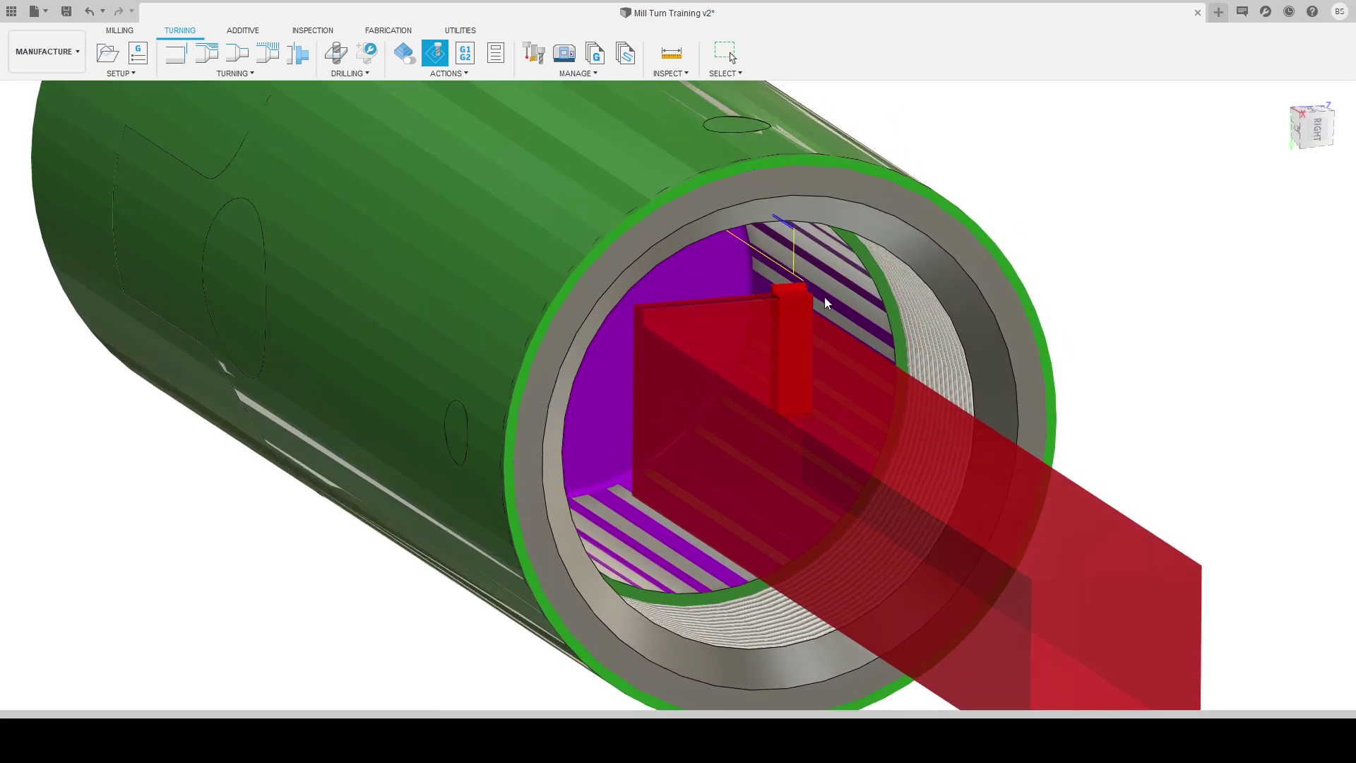
pyautogui.scroll(-3, 735, 305)
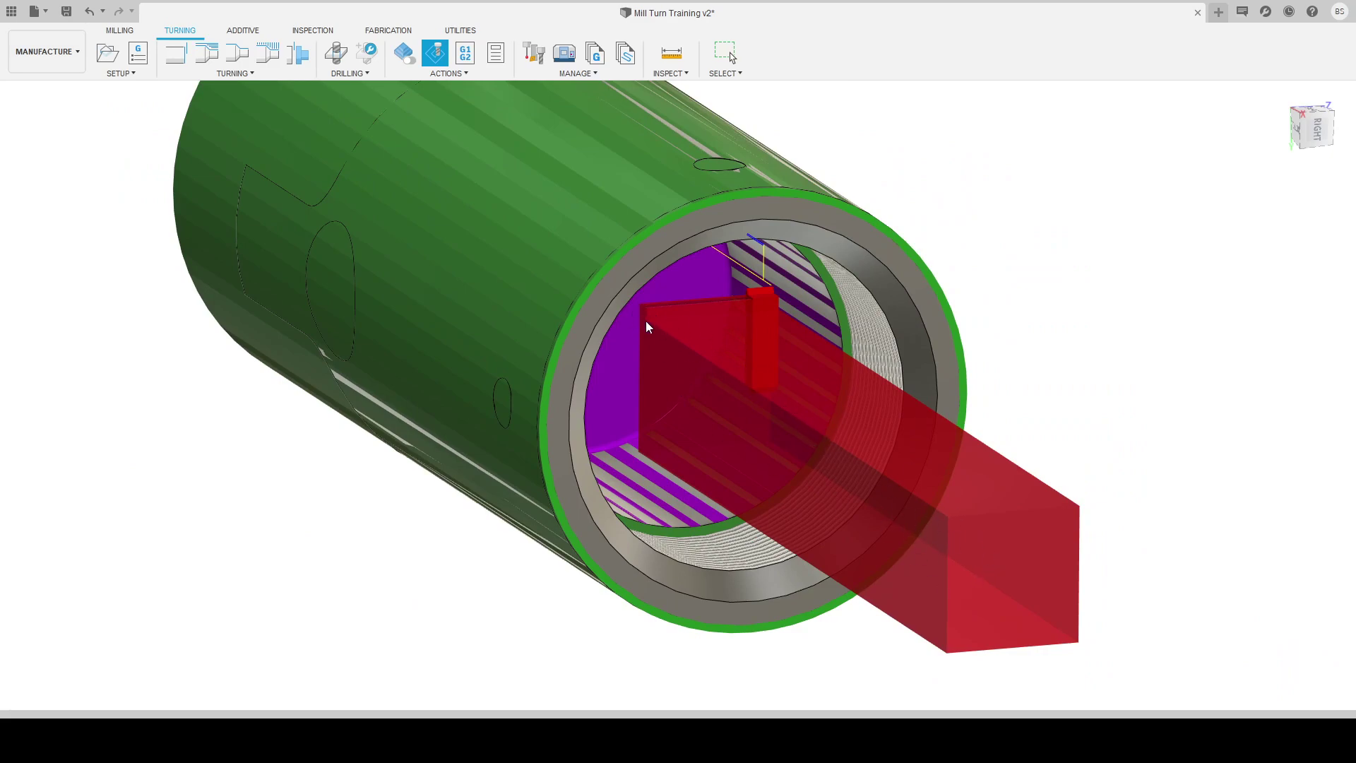
pyautogui.scroll(-2, 683, 402)
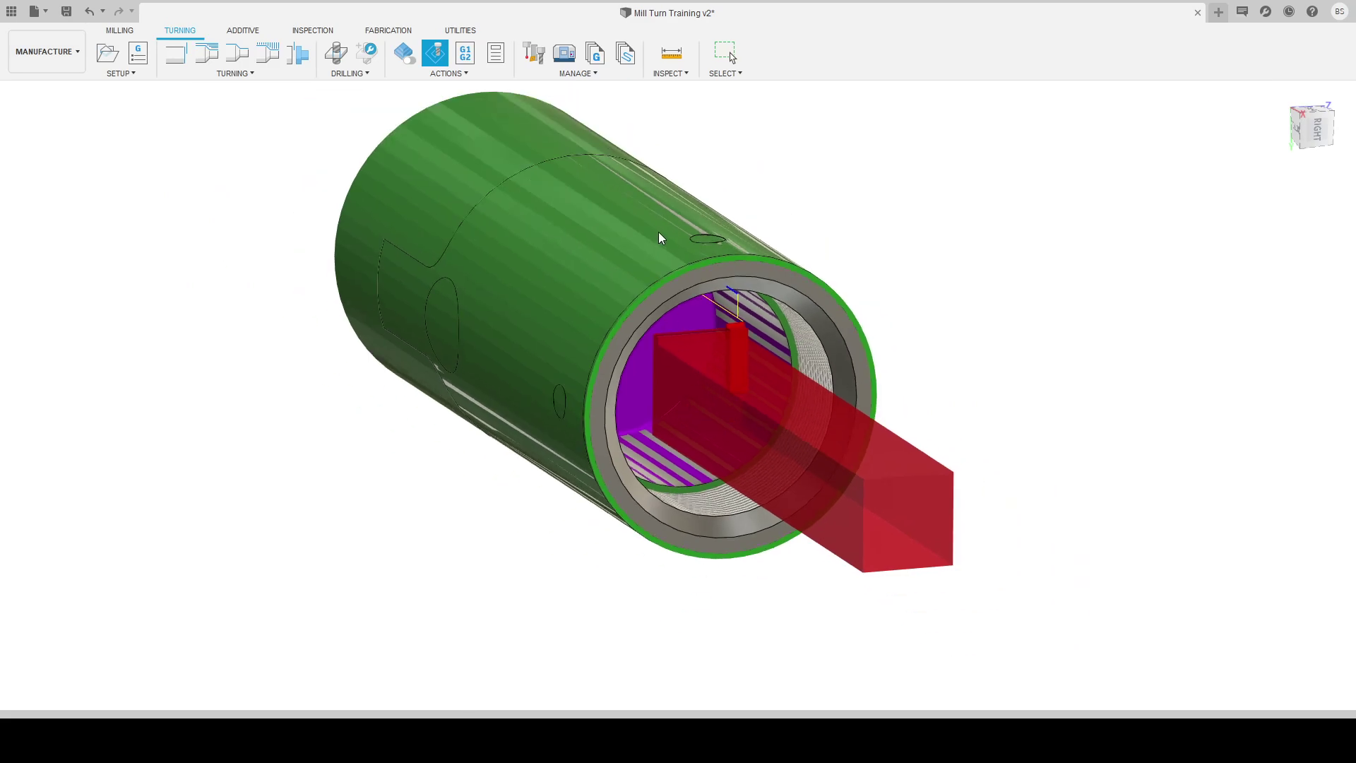
pyautogui.scroll(3, 660, 240)
pyautogui.scroll(-2, 684, 255)
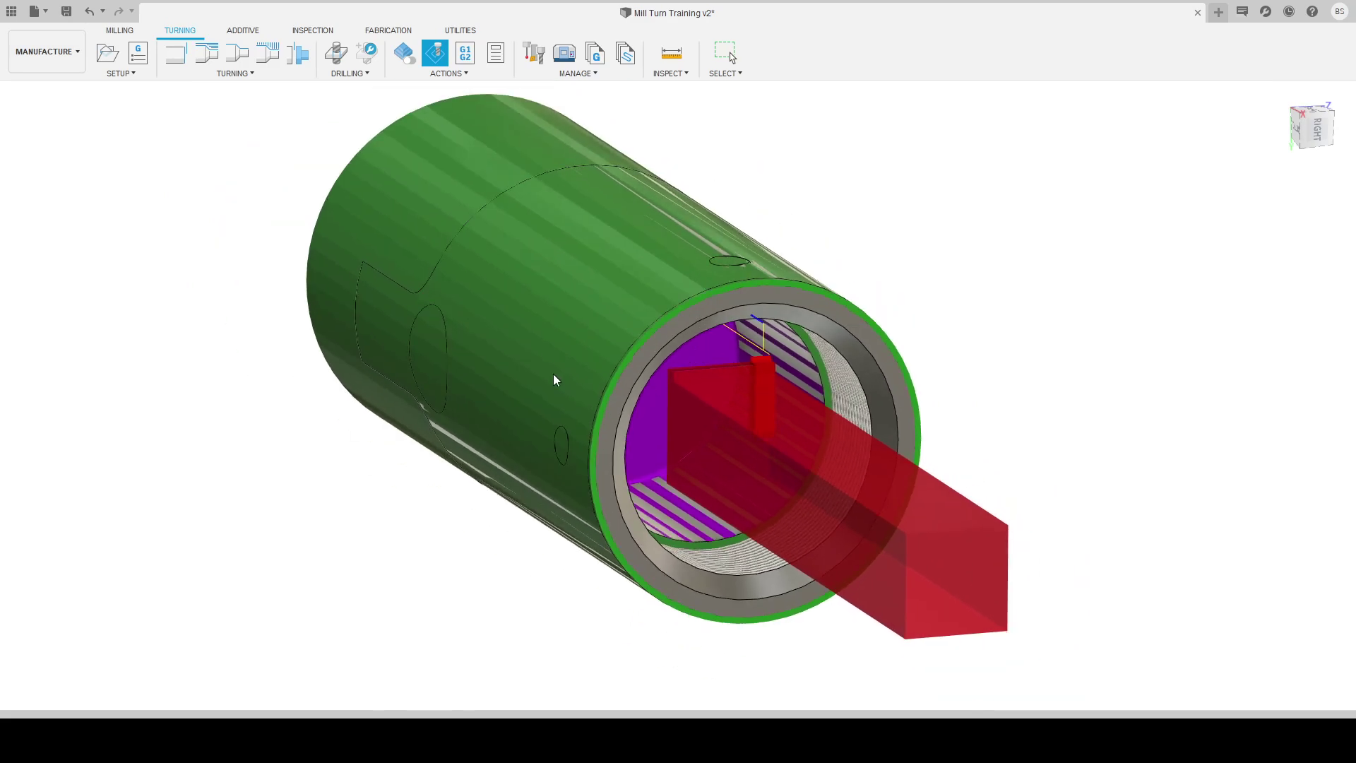
pyautogui.press('Escape')
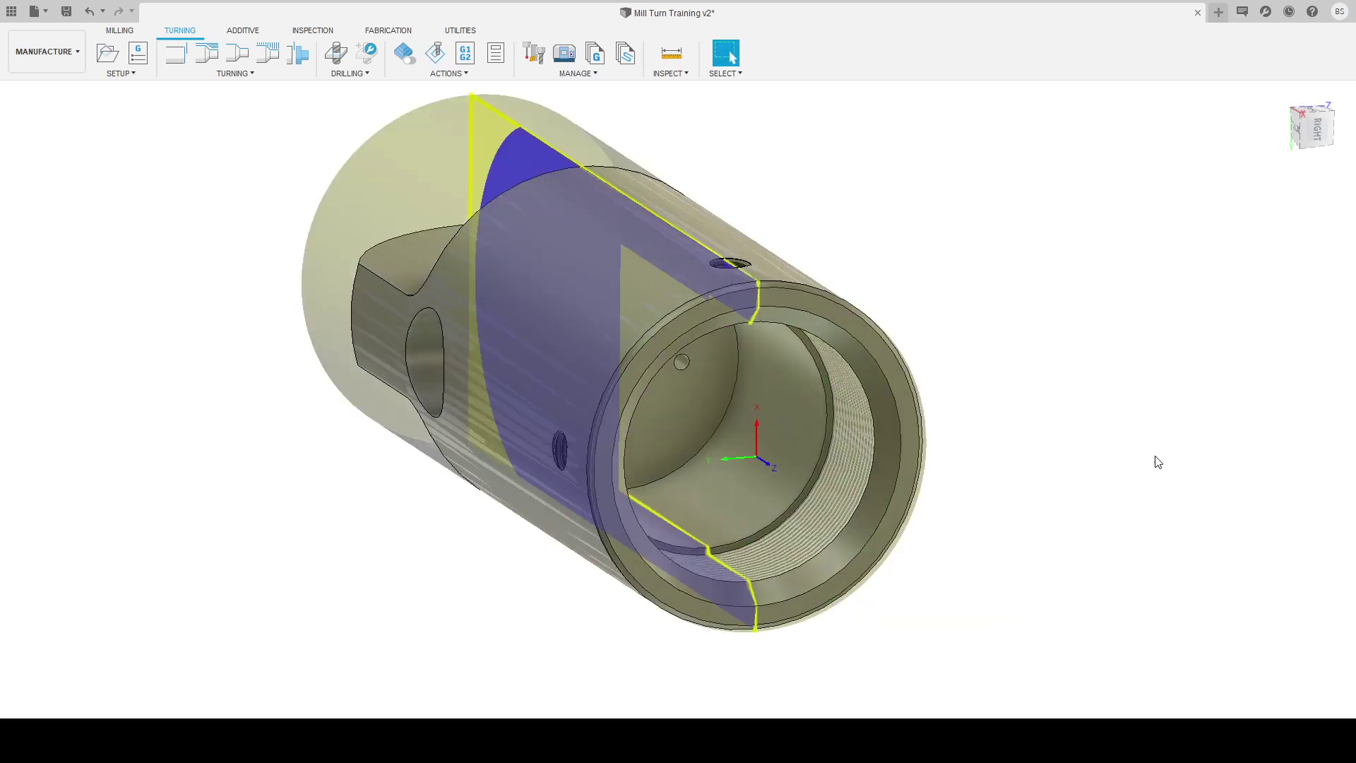
# Step: Show the part without its setup stock, save the document, and look over the cross holes and threaded bore
pyautogui.keyDown('shift'); pyautogui.moveTo(549, 391); pyautogui.dragTo(579, 375, button='middle'); pyautogui.keyUp('shift')
pyautogui.click(726, 122)
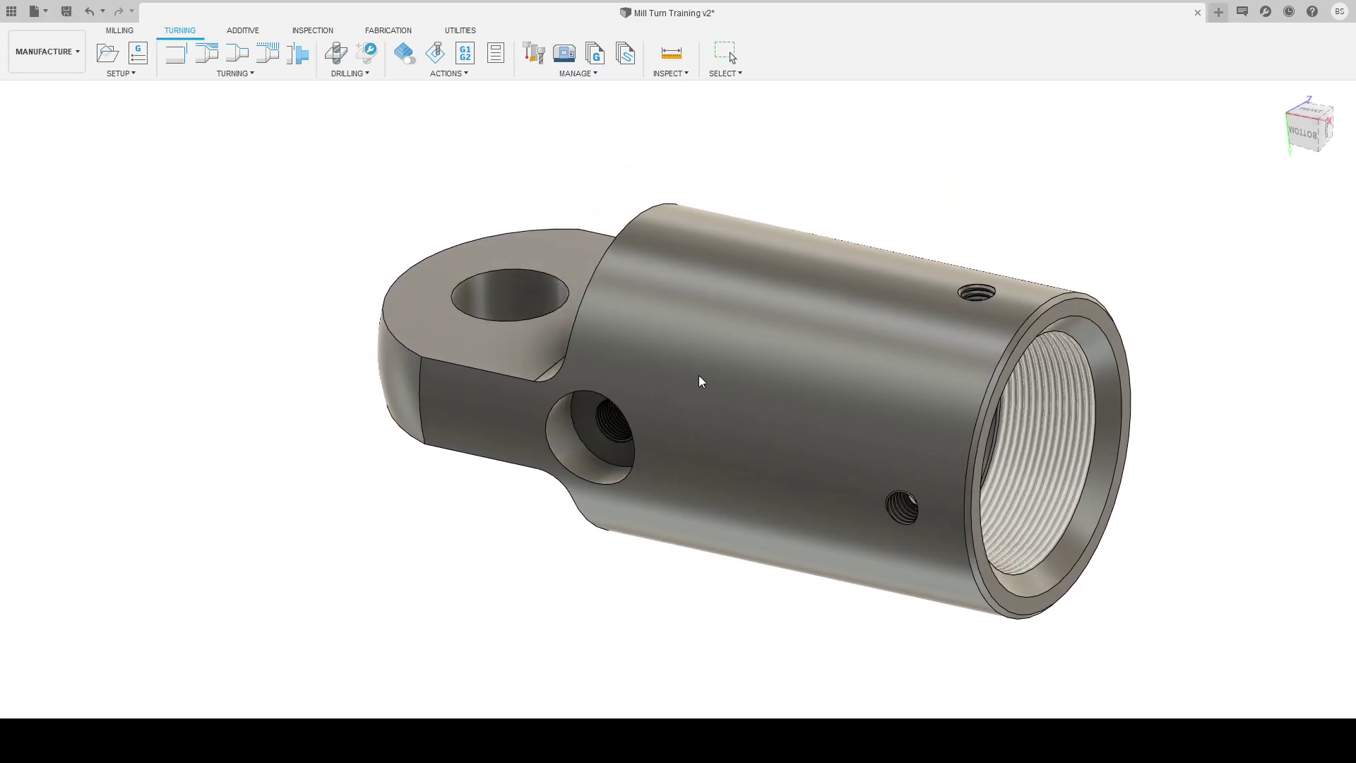
pyautogui.hotkey('ctrl', 's')
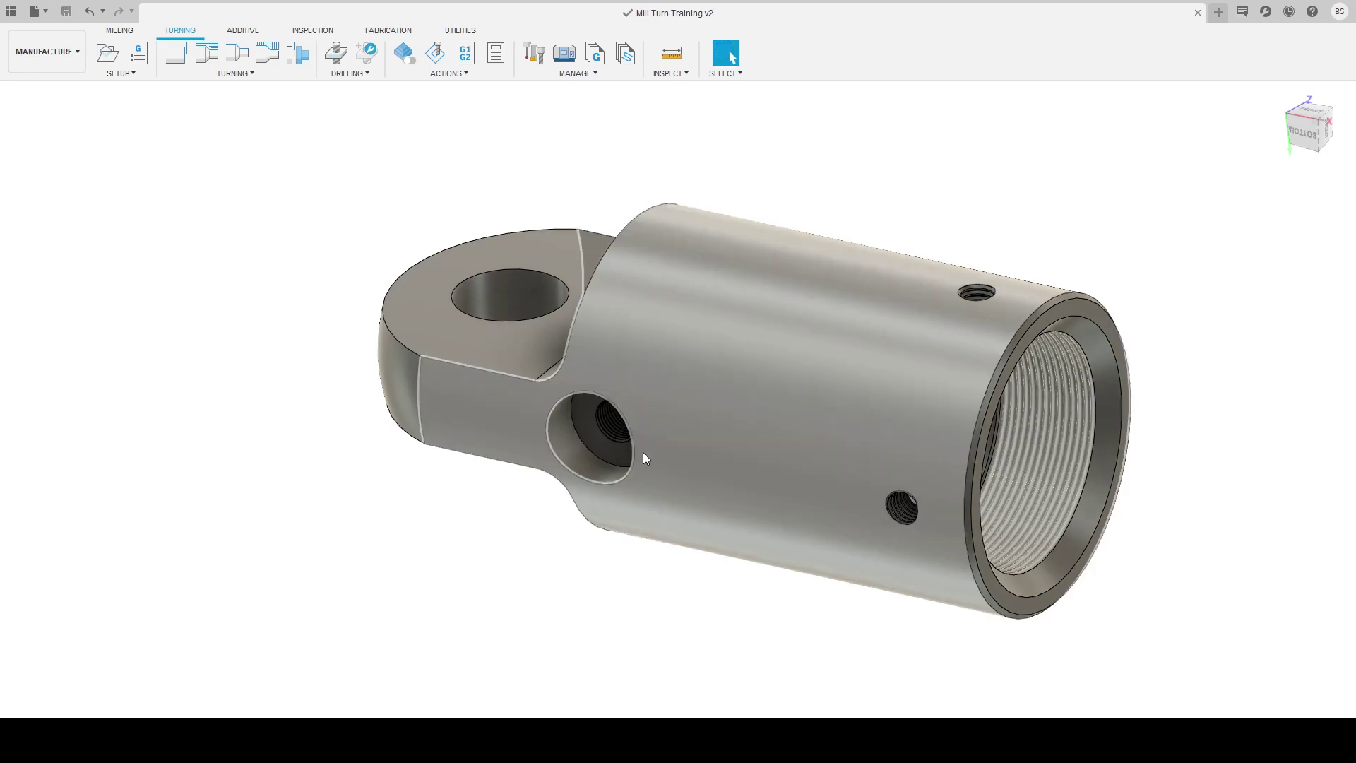
pyautogui.scroll(2, 624, 428)
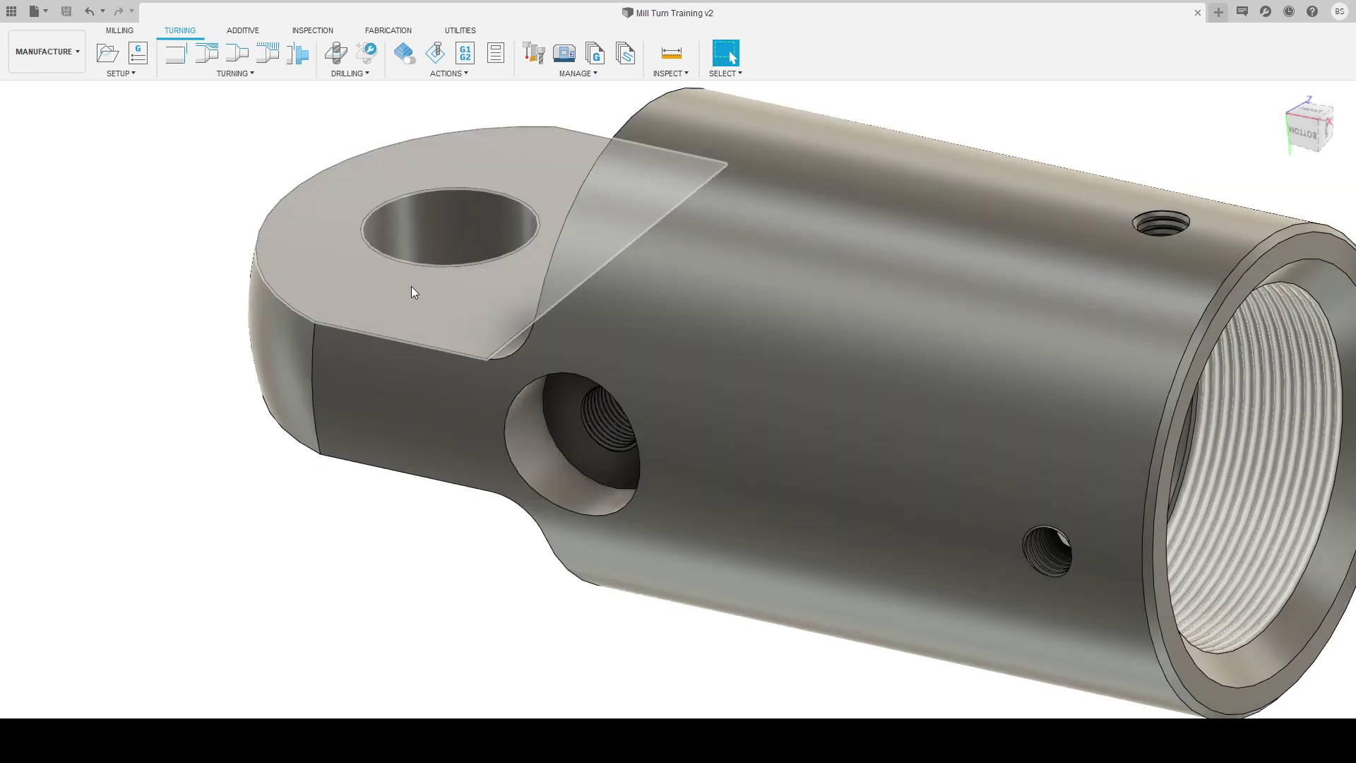
pyautogui.scroll(-2, 291, 400)
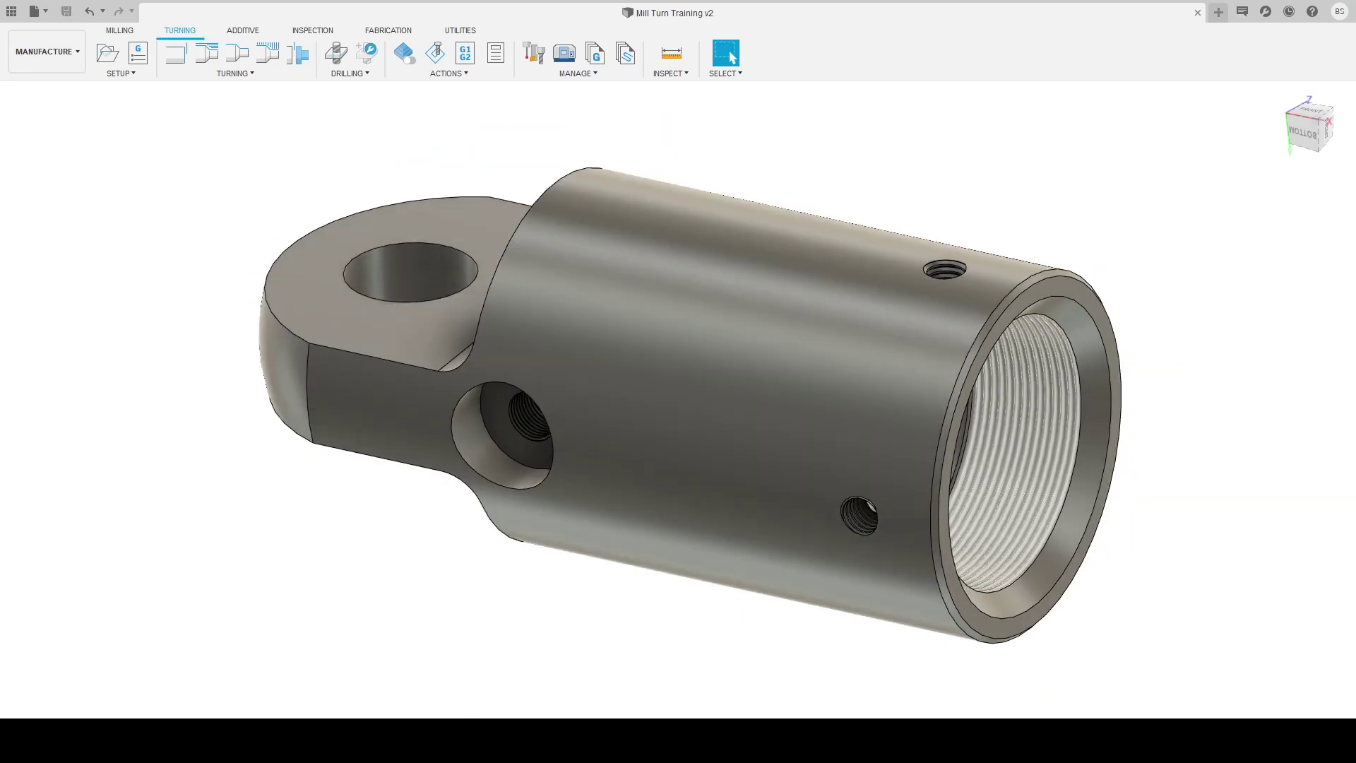